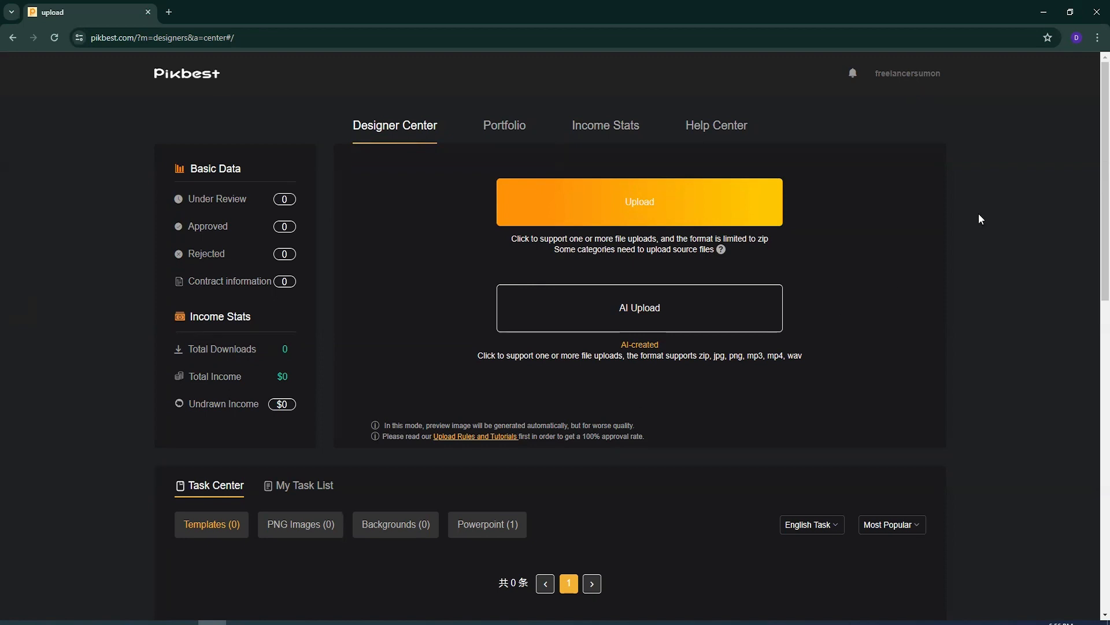
# - Launch Adobe Illustrator and create a new 2000 x 2000 px RGB document at 300 ppi
pyautogui.click(1044, 13)
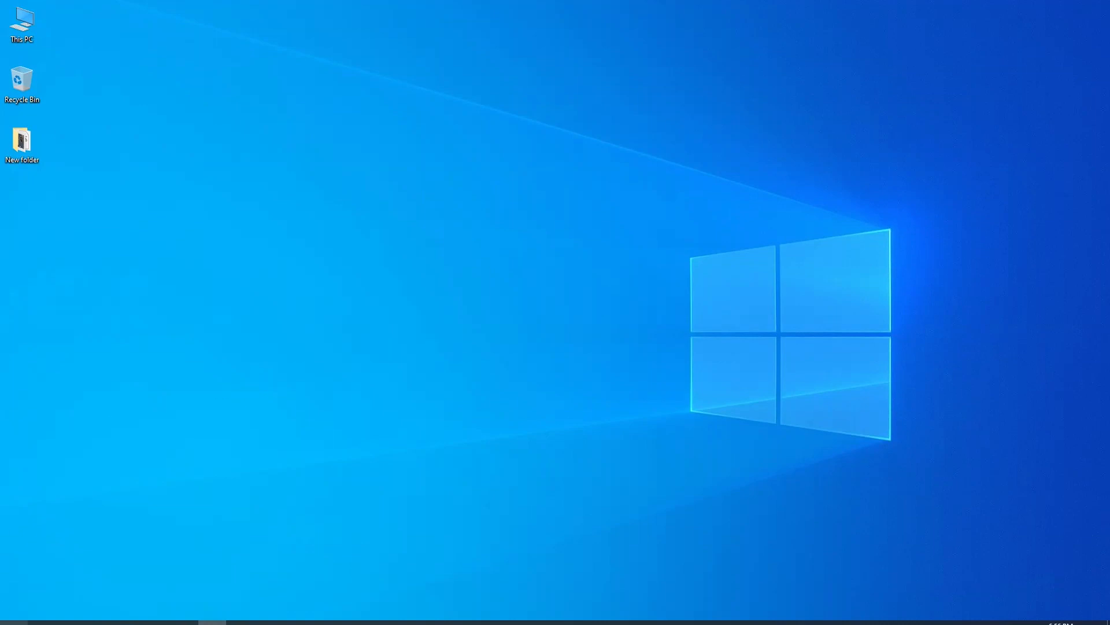
pyautogui.press('super')
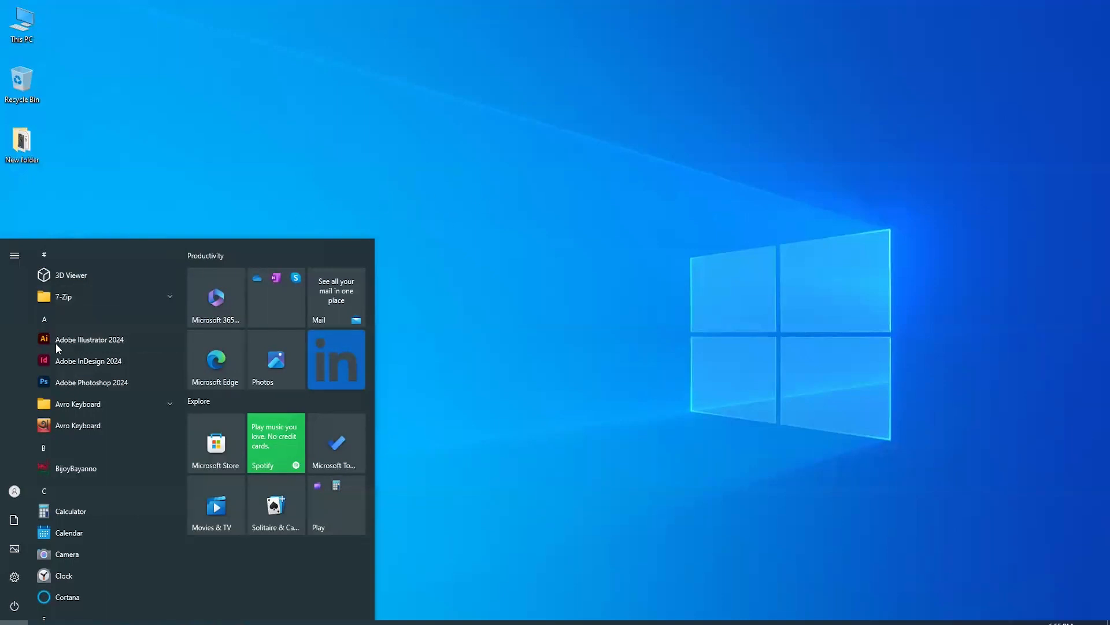
pyautogui.click(485, 311)
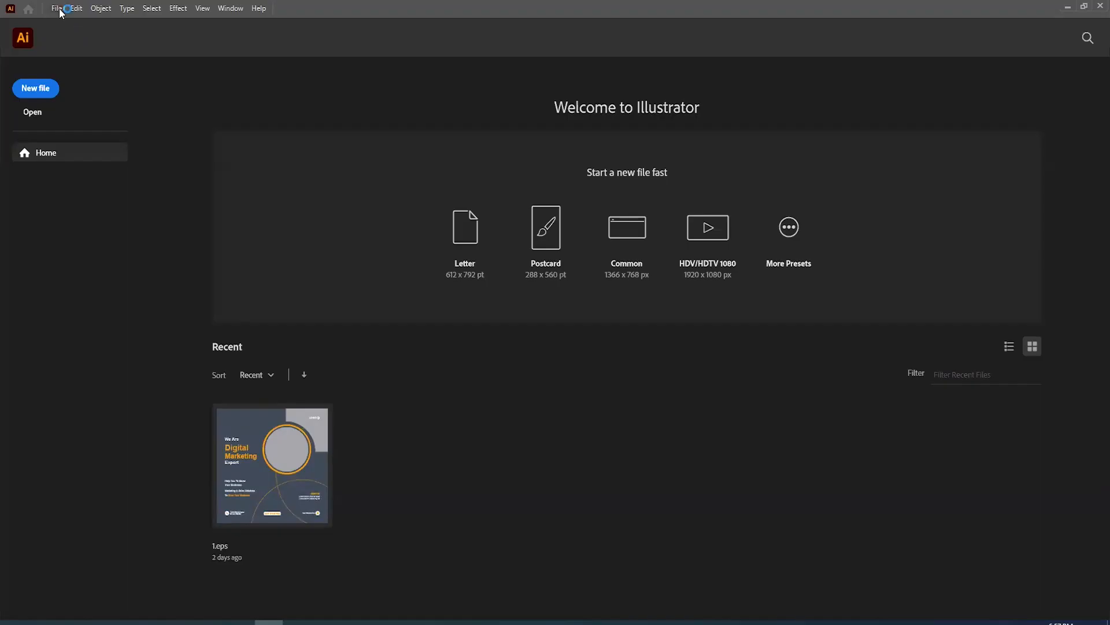
pyautogui.click(60, 12)
pyautogui.click(103, 22)
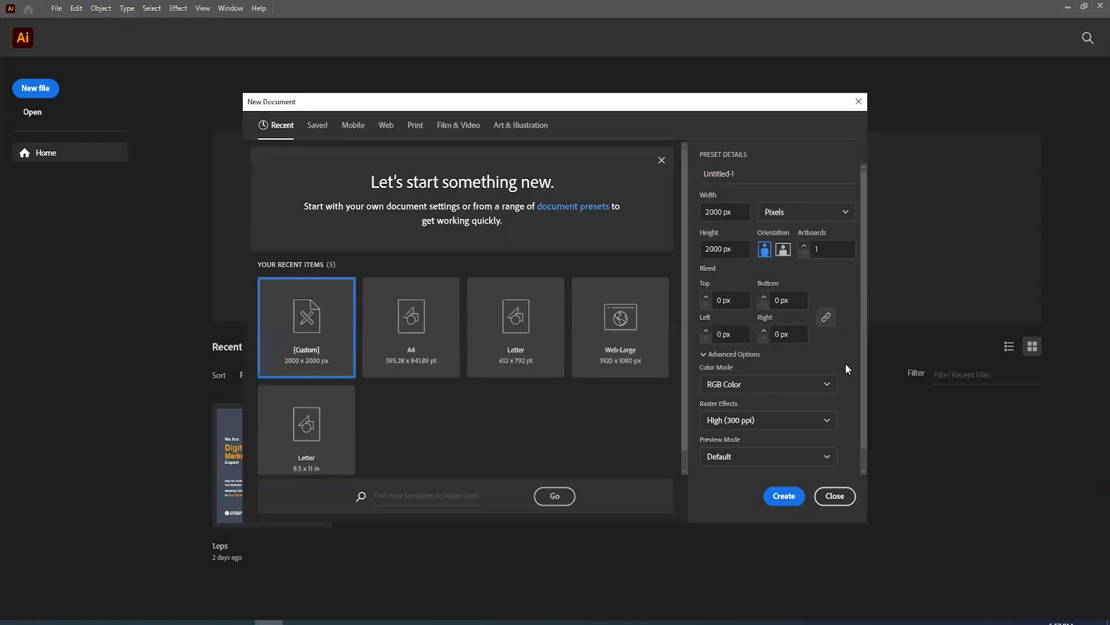
pyautogui.click(783, 496)
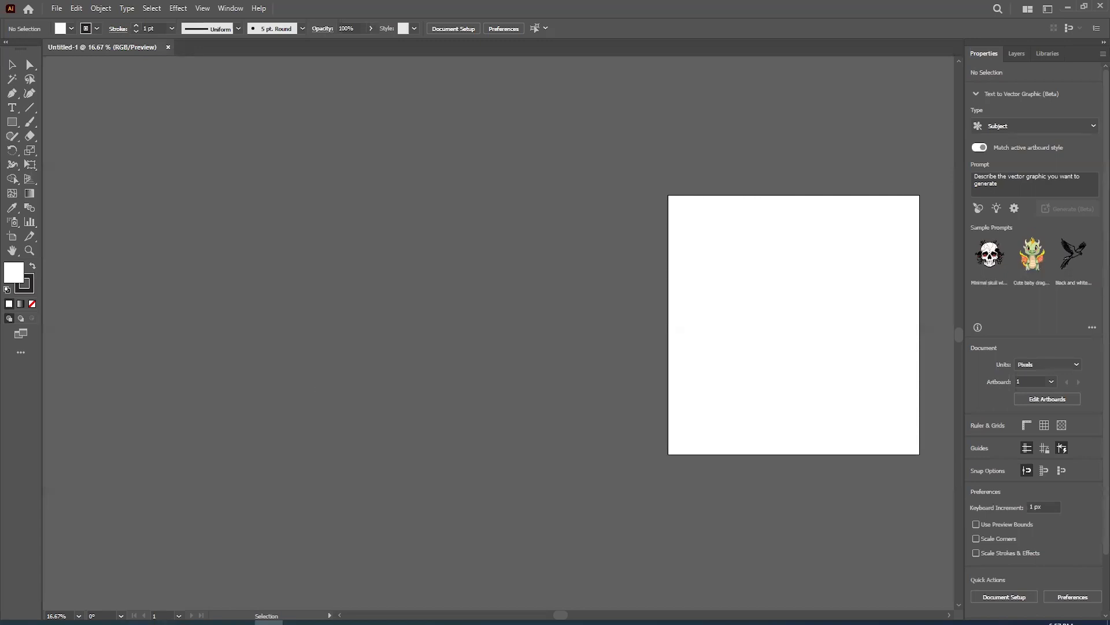
# - Switch to Chrome, search Google Images for "pattern" and examine the repeating geometric designs
pyautogui.click(240, 622)
pyautogui.click(219, 38)
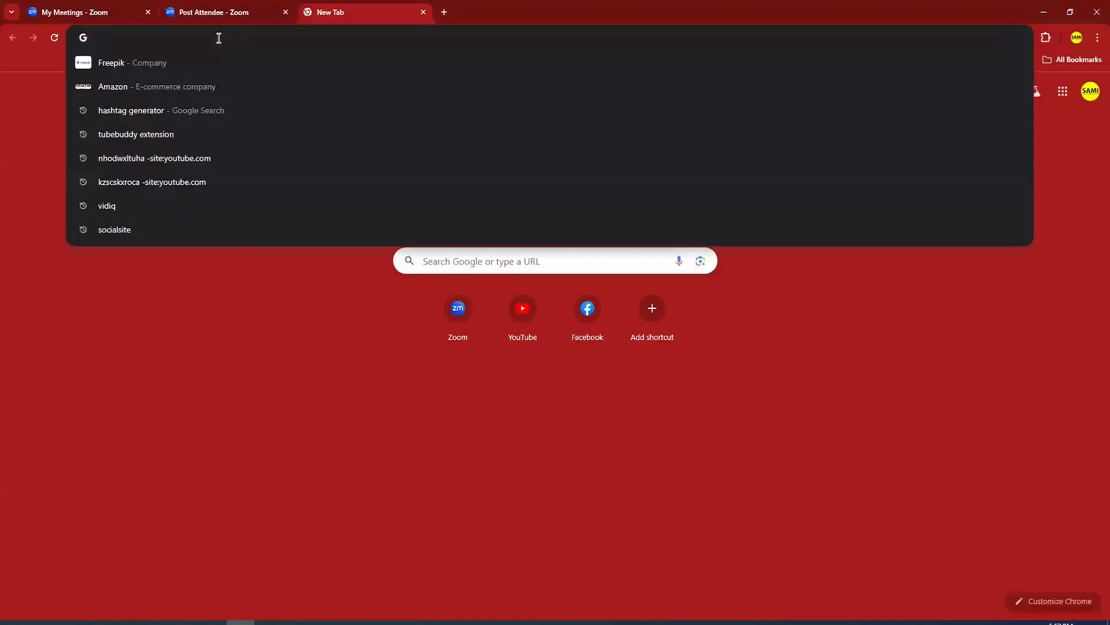
pyautogui.write('pattern')
pyautogui.press('Return')
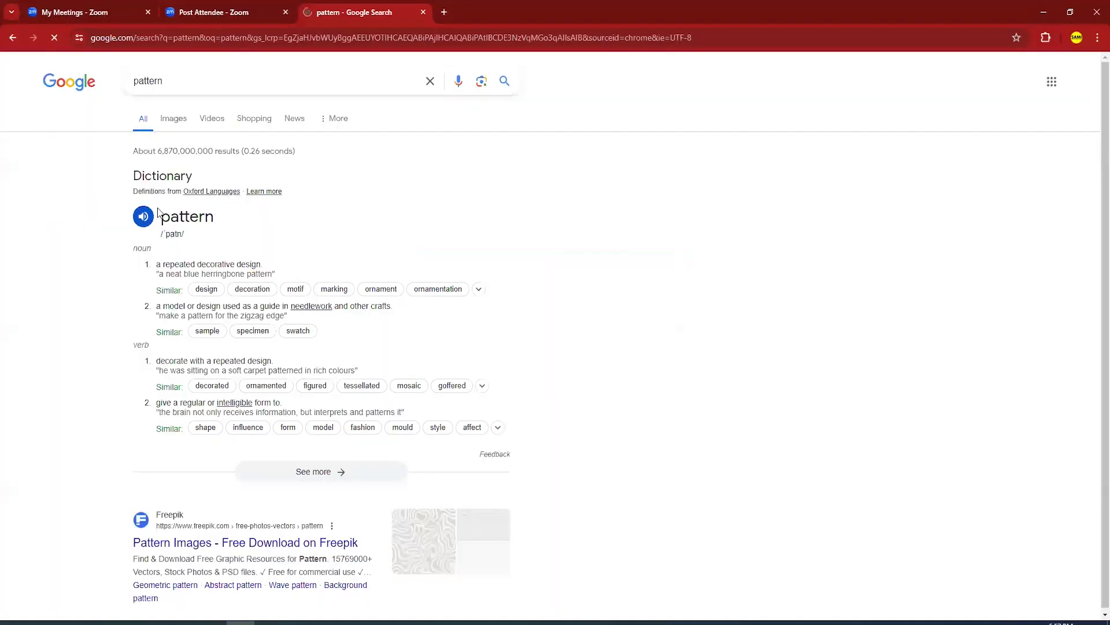
pyautogui.click(173, 119)
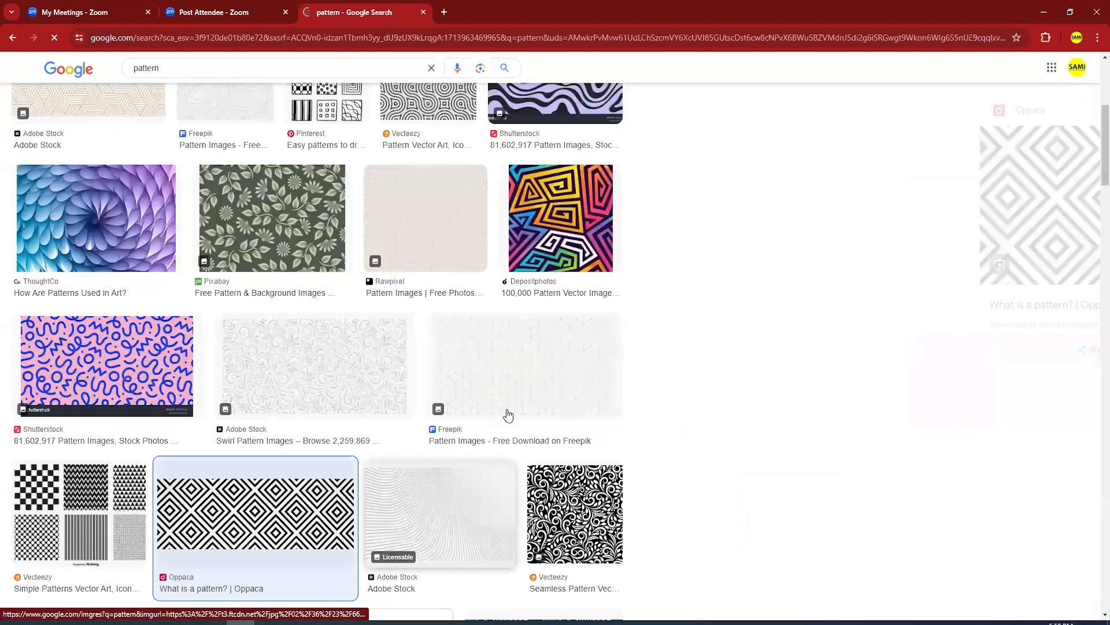
pyautogui.scroll(-4, 295, 438)
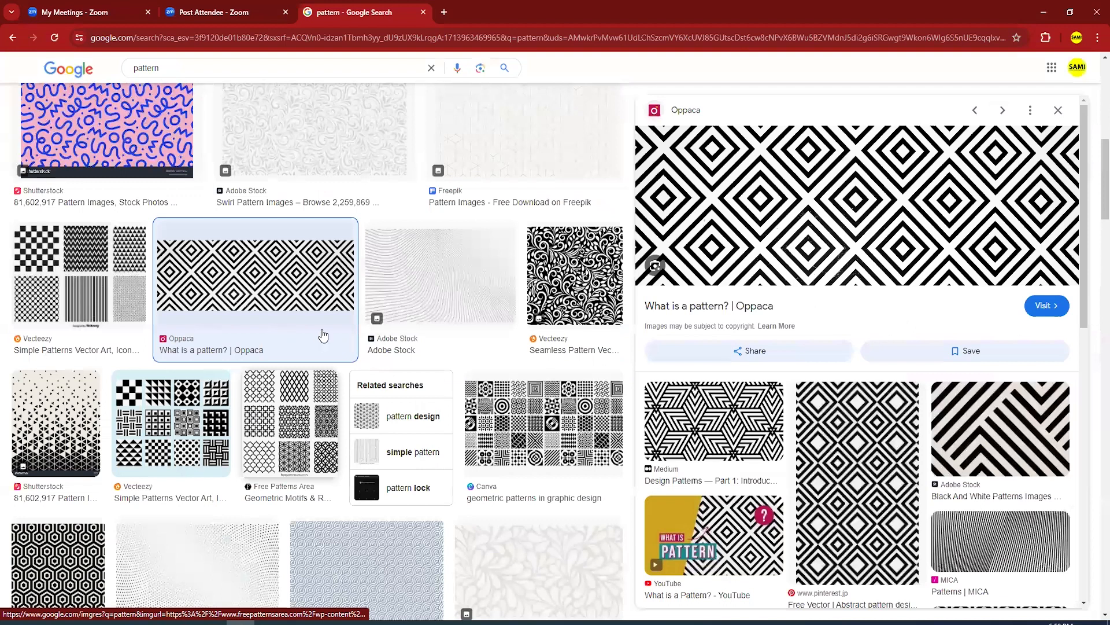
pyautogui.scroll(-8, 322, 335)
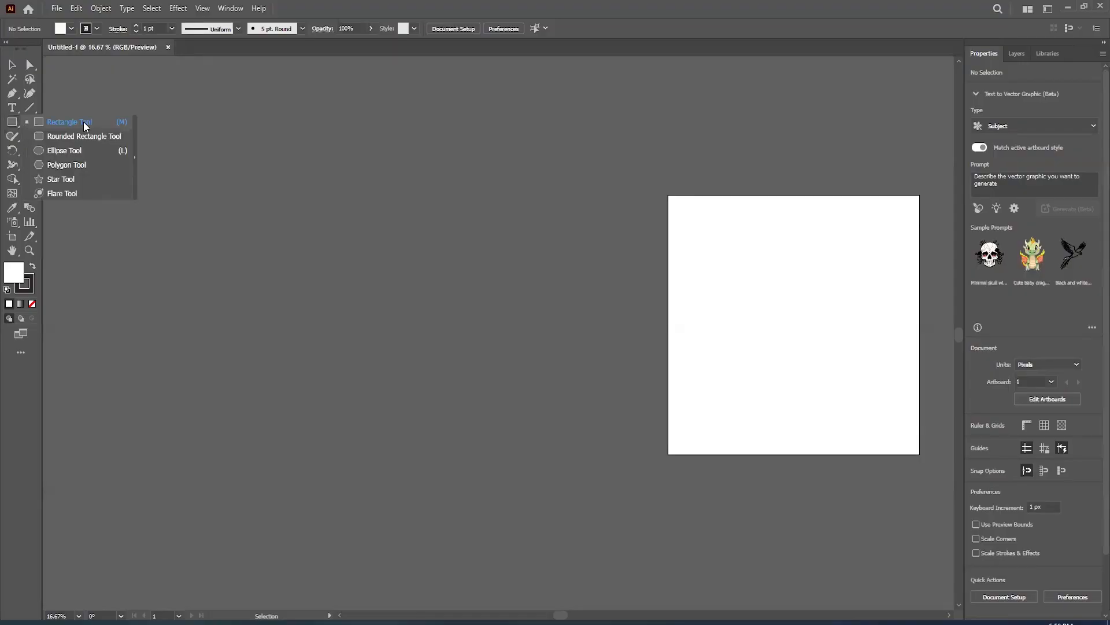
# - In Illustrator, draw a square about 570 px wide beside the artboard and fully round two opposite corners into a leaf
pyautogui.click(85, 126)
pyautogui.moveTo(256, 212)
pyautogui.mouseDown()
pyautogui.moveTo(328, 284)
pyautogui.moveTo(183, 174)
pyautogui.mouseUp()
pyautogui.click(264, 220)
pyautogui.keyDown('shift'); pyautogui.click(319, 277); pyautogui.keyUp('shift')
pyautogui.click(12, 65)
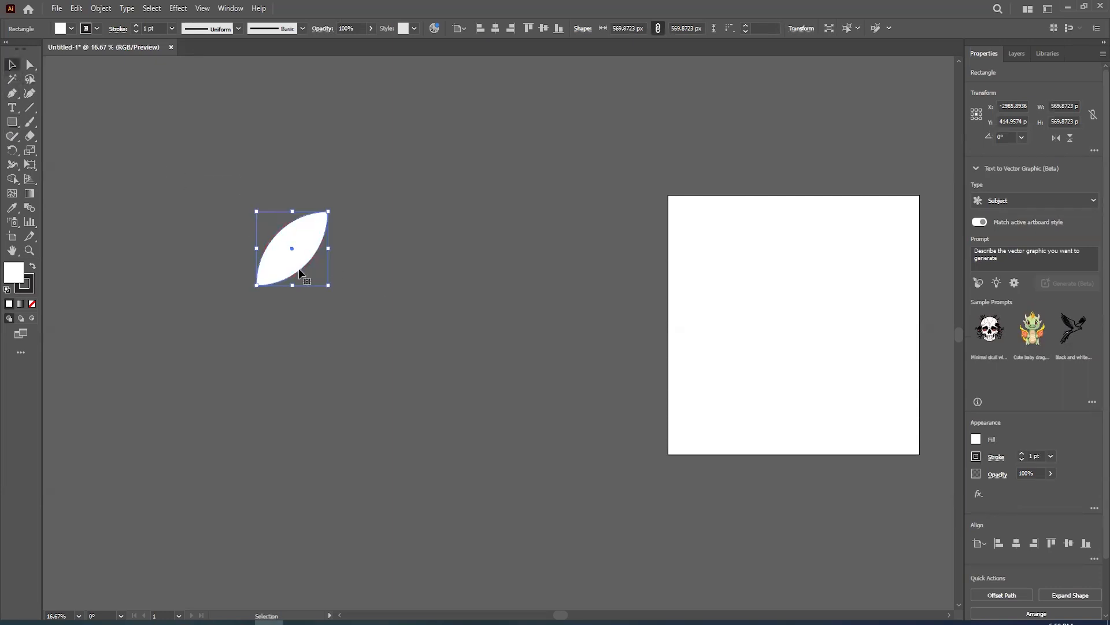
# - Move the leaf aside, reflect a copy of it and place the mirrored leaf so both meet at their lower tips
pyautogui.moveTo(300, 273); pyautogui.dragTo(377, 273)
pyautogui.rightClick(367, 249)
pyautogui.moveTo(424, 525)
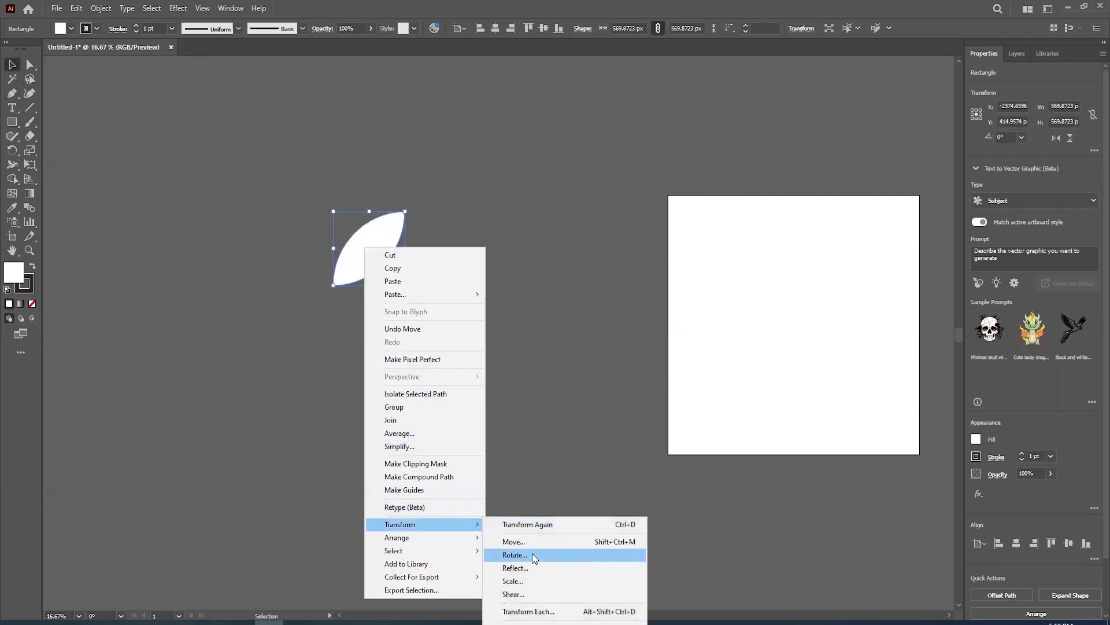
pyautogui.click(531, 567)
pyautogui.click(509, 392)
pyautogui.moveTo(376, 260); pyautogui.dragTo(305, 260)
# - Add a third copy of the leaf, rotate it upright and centre it above the two side leaves
pyautogui.moveTo(375, 255); pyautogui.dragTo(381, 153)
pyautogui.hotkey('ctrl', 'z')
pyautogui.click(446, 307)
pyautogui.click(359, 99)
pyautogui.click(396, 153)
pyautogui.moveTo(409, 114); pyautogui.dragTo(358, 110)
pyautogui.moveTo(368, 159); pyautogui.dragTo(342, 202)
pyautogui.click(356, 337)
# - Remove the stroke from all three leaves, keeping only the white fill
pyautogui.hotkey('ctrl', 'a')
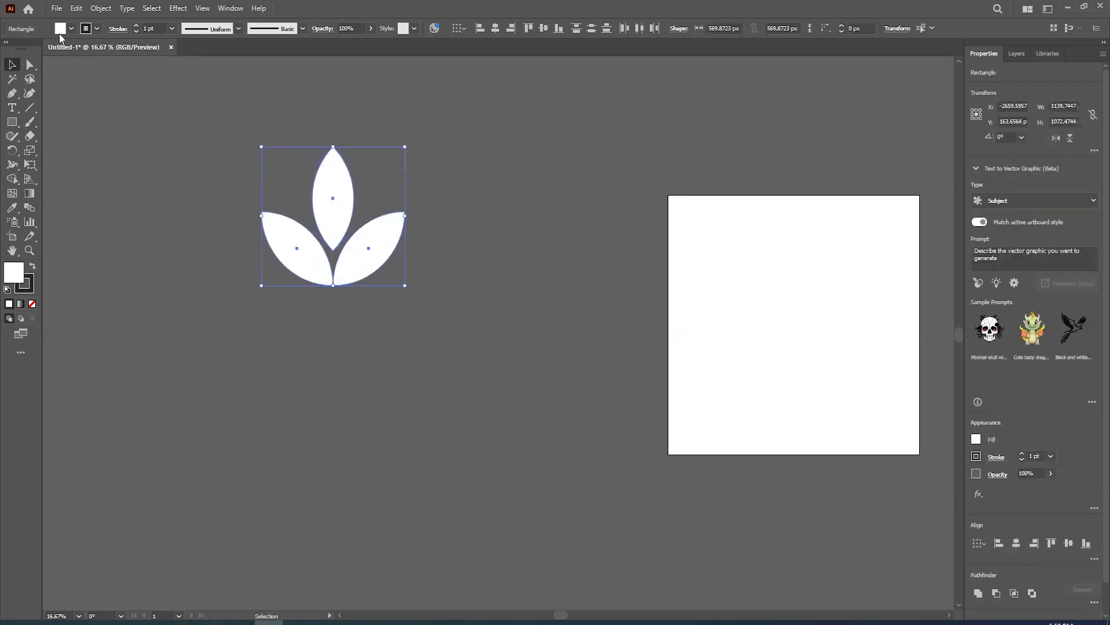
pyautogui.click(97, 28)
pyautogui.click(24, 57)
pyautogui.click(195, 312)
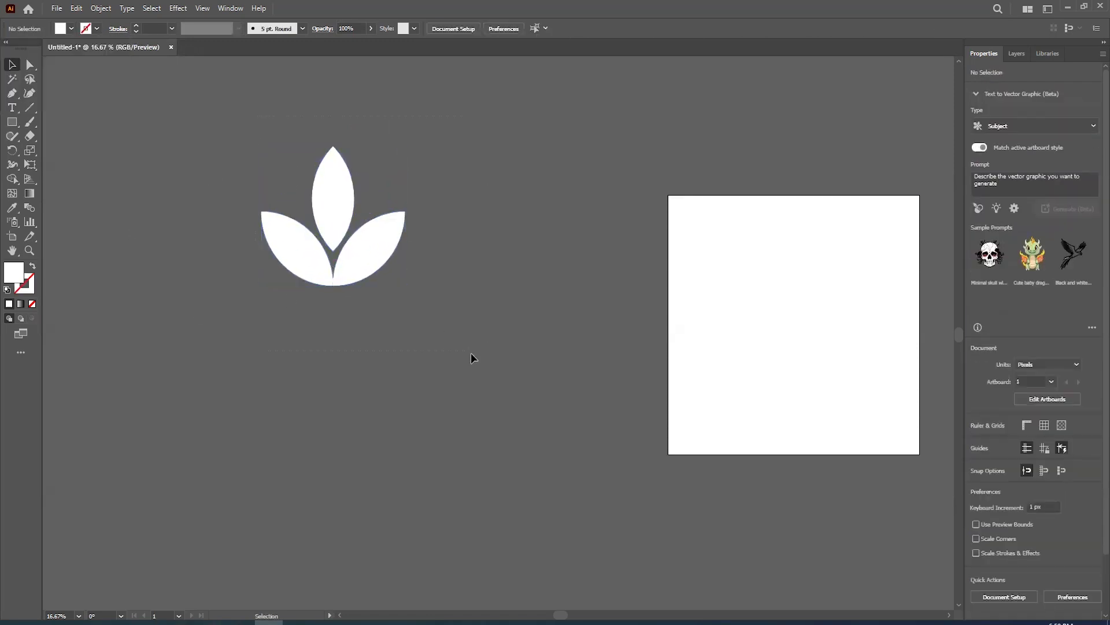
# - Process the three selected leaves with the Shape Builder tool
pyautogui.moveTo(471, 359); pyautogui.dragTo(224, 206)
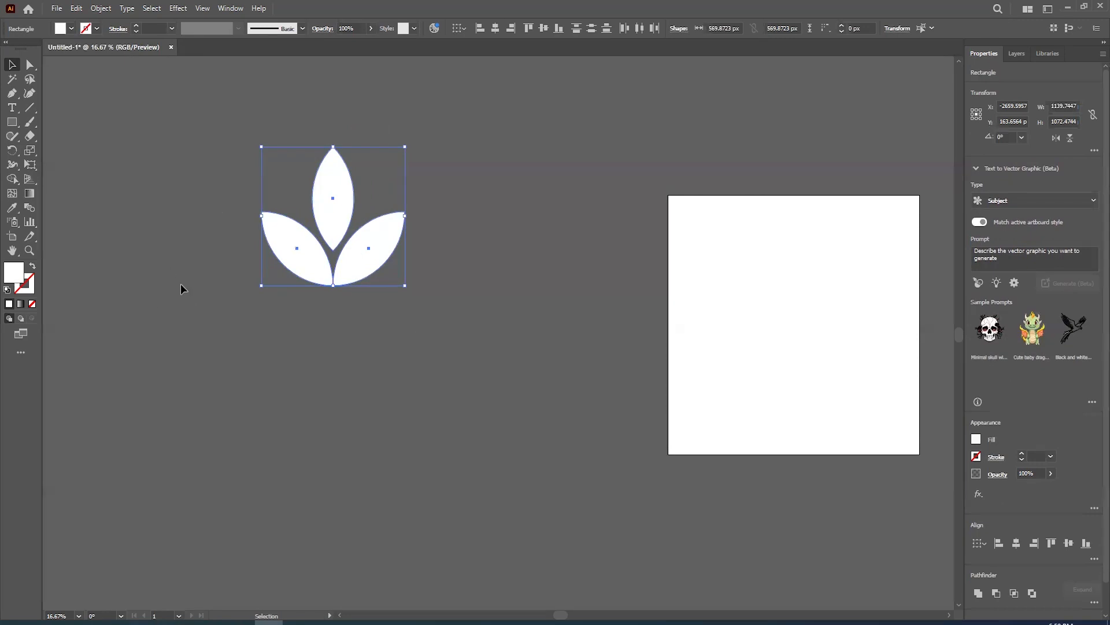
pyautogui.hotkey('shift', 'm')
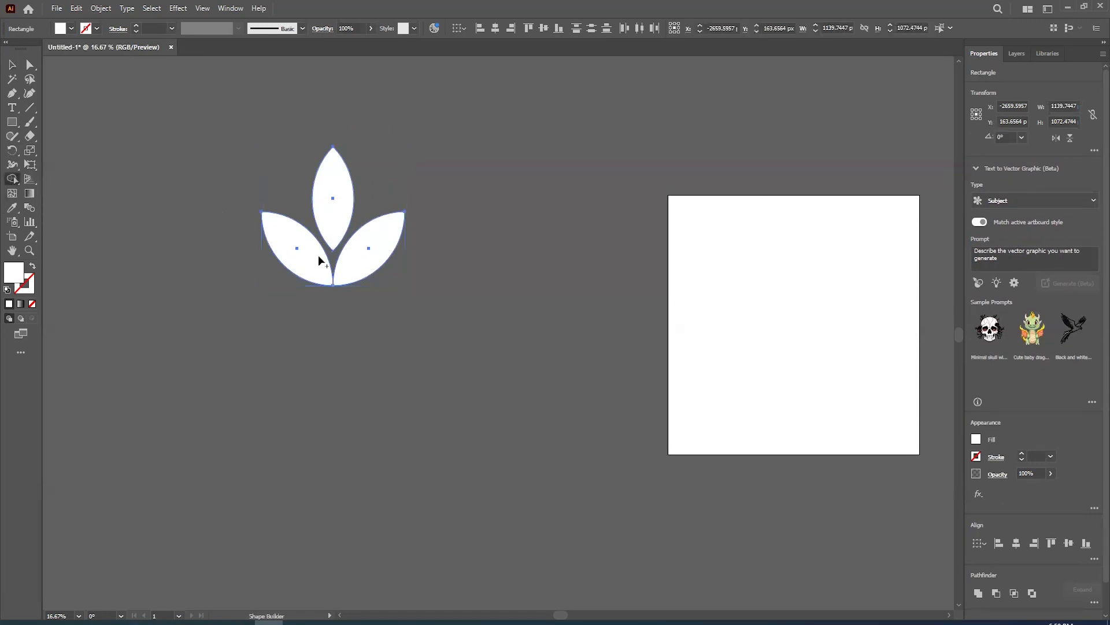
pyautogui.click(11, 66)
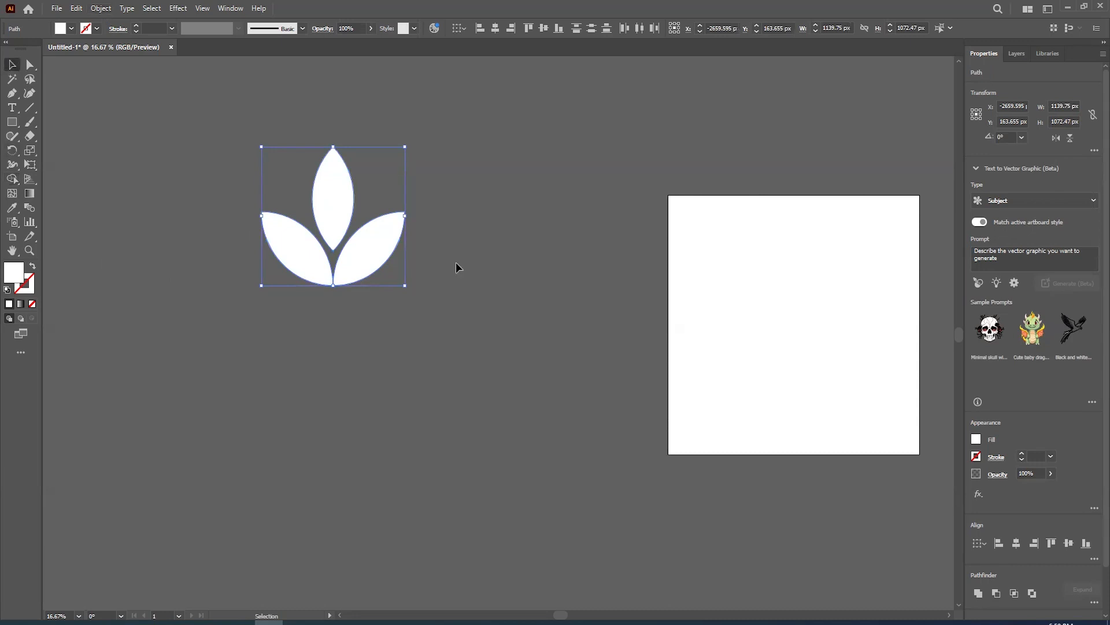
# - Scale the three-leaf flower down proportionally to about half its size
pyautogui.moveTo(404, 285); pyautogui.dragTo(342, 264)
pyautogui.click(335, 287)
pyautogui.scroll(1, 326, 256)
pyautogui.scroll(-2, 323, 299)
pyautogui.scroll(1, 329, 326)
# - Draw a thin horizontal bar about 60 px high centred under the flower and narrow it to about 1213 px
pyautogui.moveTo(11, 122); pyautogui.dragTo(66, 120)
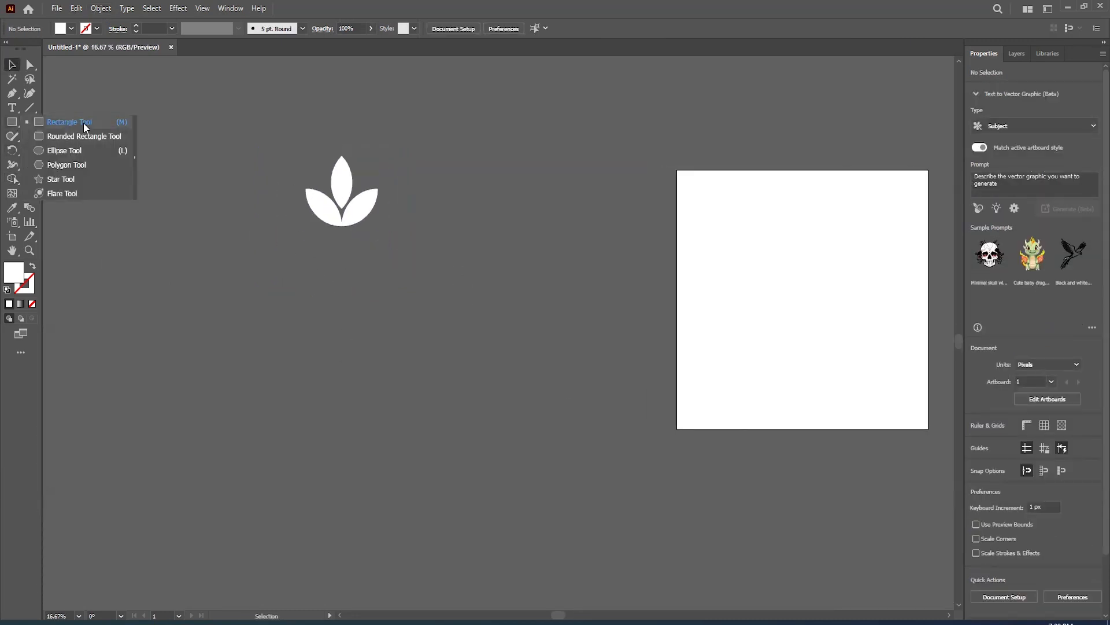
pyautogui.moveTo(240, 246); pyautogui.dragTo(461, 253)
pyautogui.click(11, 65)
pyautogui.click(364, 283)
pyautogui.scroll(2, 369, 248)
pyautogui.moveTo(332, 249); pyautogui.dragTo(315, 220)
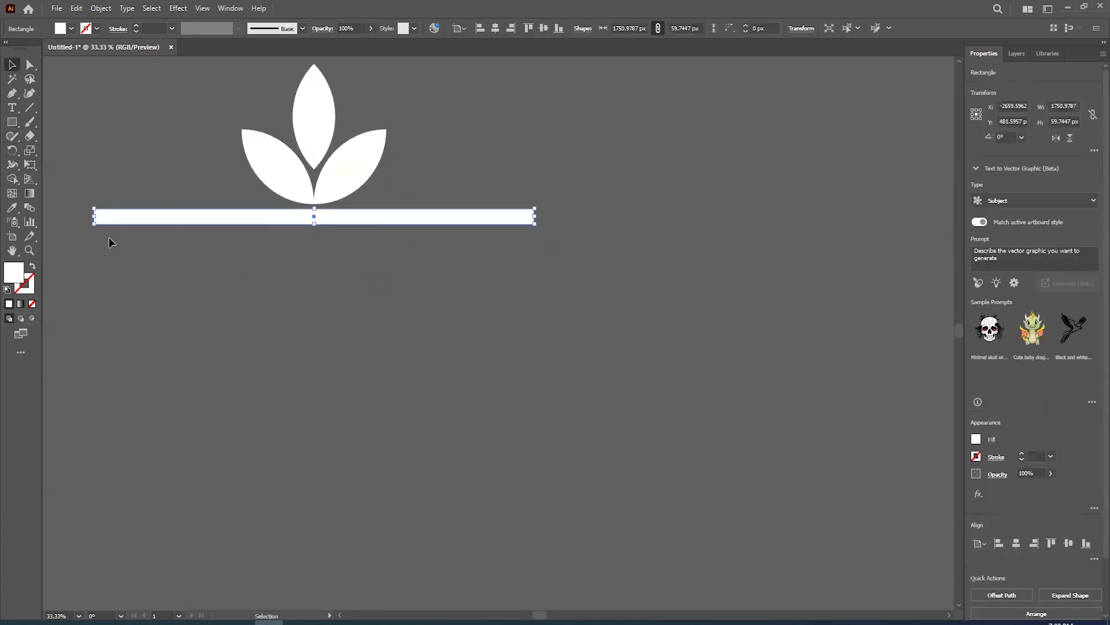
pyautogui.moveTo(94, 220); pyautogui.dragTo(161, 223)
pyautogui.click(362, 322)
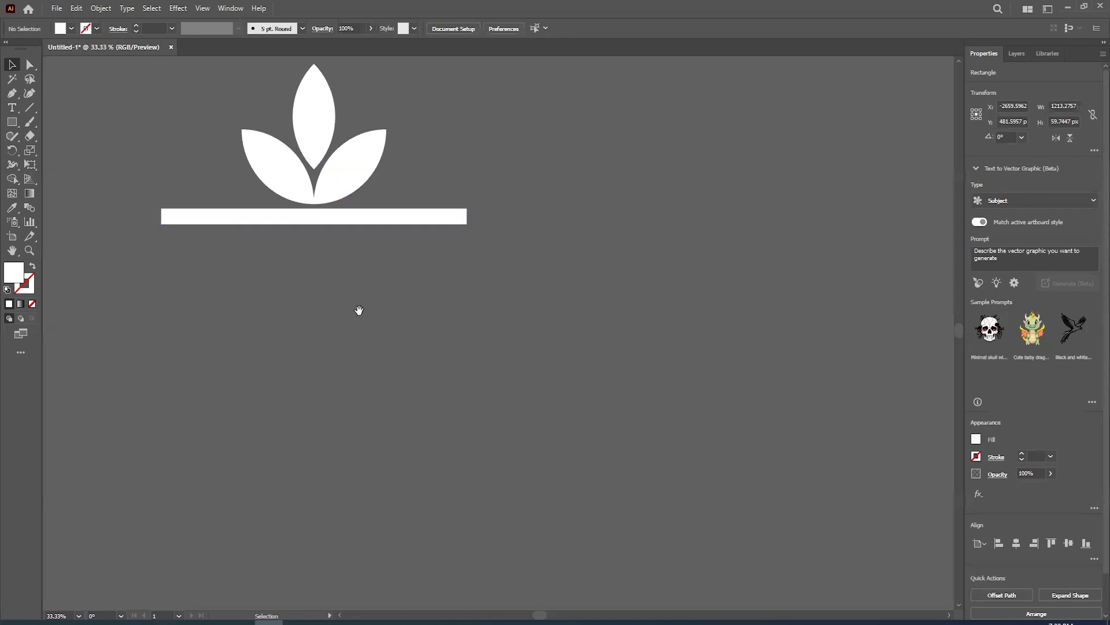
# - Draw a small circle below the bar's left end, place a copy below its right end and align them to the bar's edges
pyautogui.moveTo(313, 282); pyautogui.dragTo(419, 325)
pyautogui.moveTo(16, 128); pyautogui.dragTo(63, 150)
pyautogui.moveTo(280, 285)
pyautogui.mouseDown()
pyautogui.moveTo(310, 308)
pyautogui.moveTo(547, 307)
pyautogui.mouseUp()
pyautogui.click(12, 64)
pyautogui.keyDown('shift'); pyautogui.click(276, 259); pyautogui.keyUp('shift')
pyautogui.click(480, 28)
pyautogui.click(341, 300)
# - Draw a five-pointed star about 153 px wide between the circles and centre it horizontally on the bar
pyautogui.moveTo(12, 122); pyautogui.dragTo(72, 178)
pyautogui.moveTo(422, 290); pyautogui.dragTo(451, 304)
pyautogui.press('v')
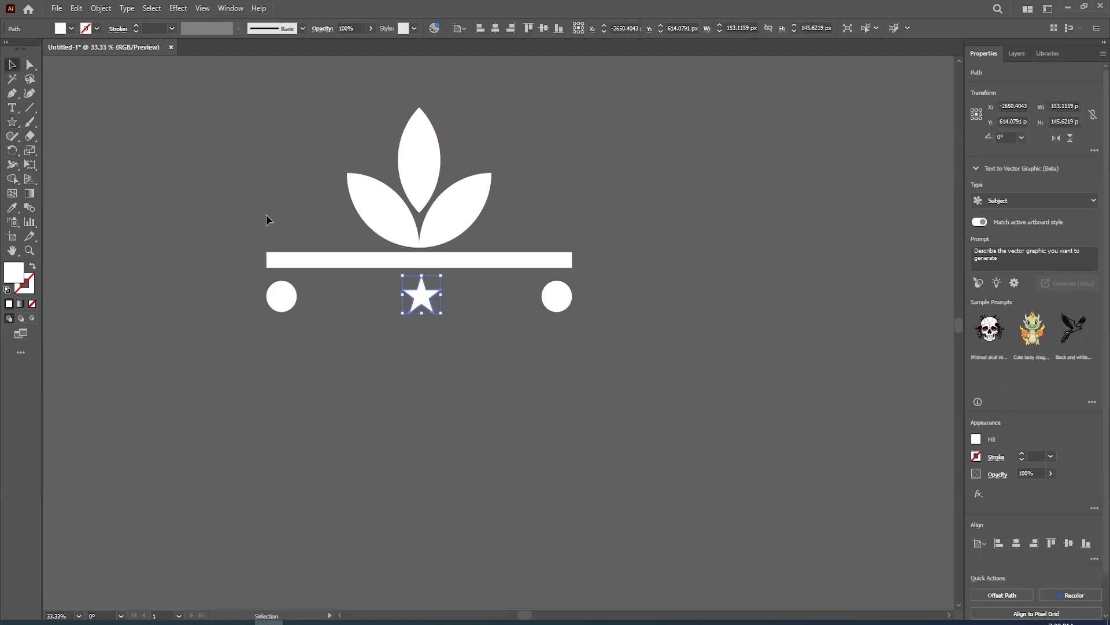
pyautogui.keyDown('shift'); pyautogui.click(351, 264); pyautogui.keyUp('shift')
pyautogui.click(348, 264)
pyautogui.click(495, 28)
# - Move both circles in beside the star, align the three shapes' vertical centres and distribute them evenly horizontally
pyautogui.moveTo(274, 301); pyautogui.dragTo(356, 301)
pyautogui.moveTo(556, 296); pyautogui.dragTo(465, 297)
pyautogui.moveTo(332, 310); pyautogui.dragTo(492, 284)
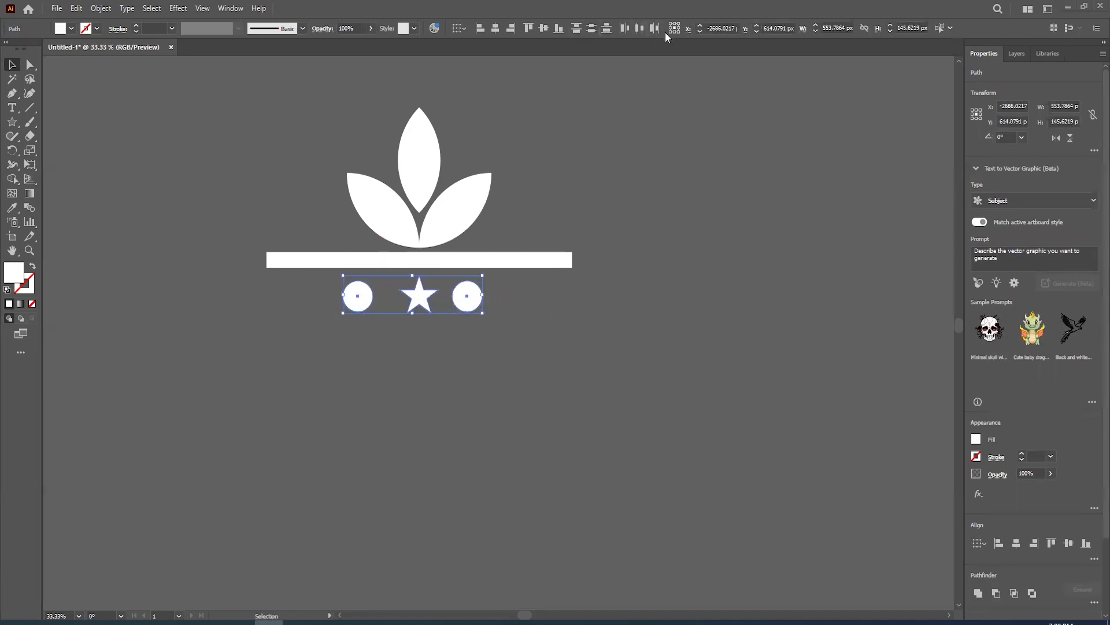
pyautogui.click(543, 29)
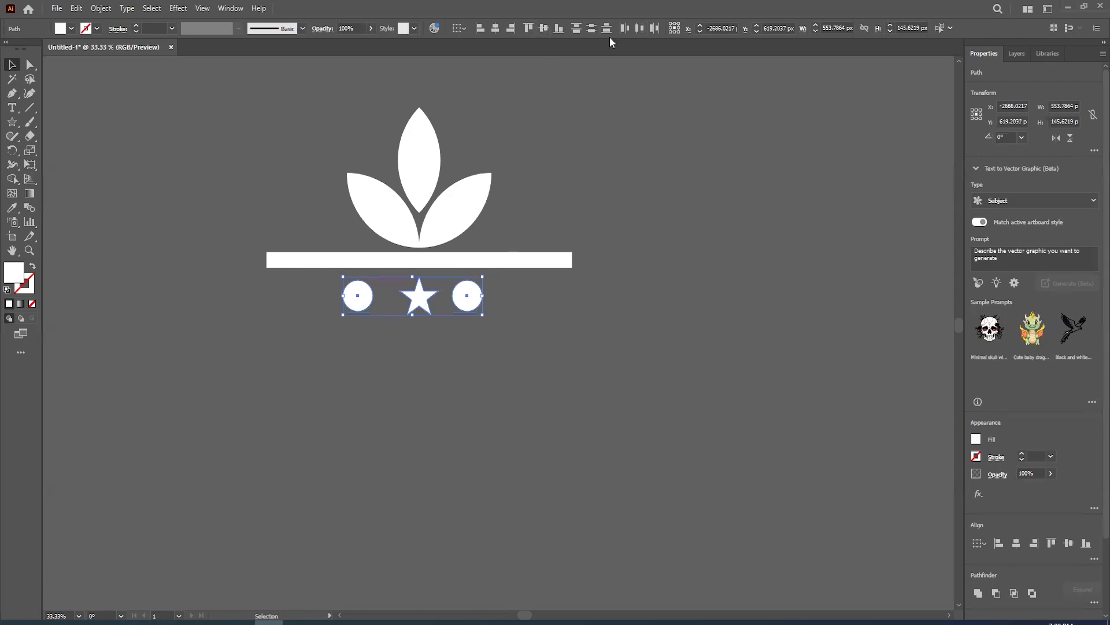
pyautogui.click(639, 29)
# - Group the circles and star, centre the group horizontally on the bar and ungroup it again
pyautogui.moveTo(332, 284); pyautogui.dragTo(496, 343)
pyautogui.hotkey('ctrl', 'g')
pyautogui.keyDown('shift'); pyautogui.click(483, 262); pyautogui.keyUp('shift')
pyautogui.click(463, 260)
pyautogui.click(497, 29)
pyautogui.click(359, 351)
pyautogui.rightClick(367, 289)
pyautogui.click(401, 444)
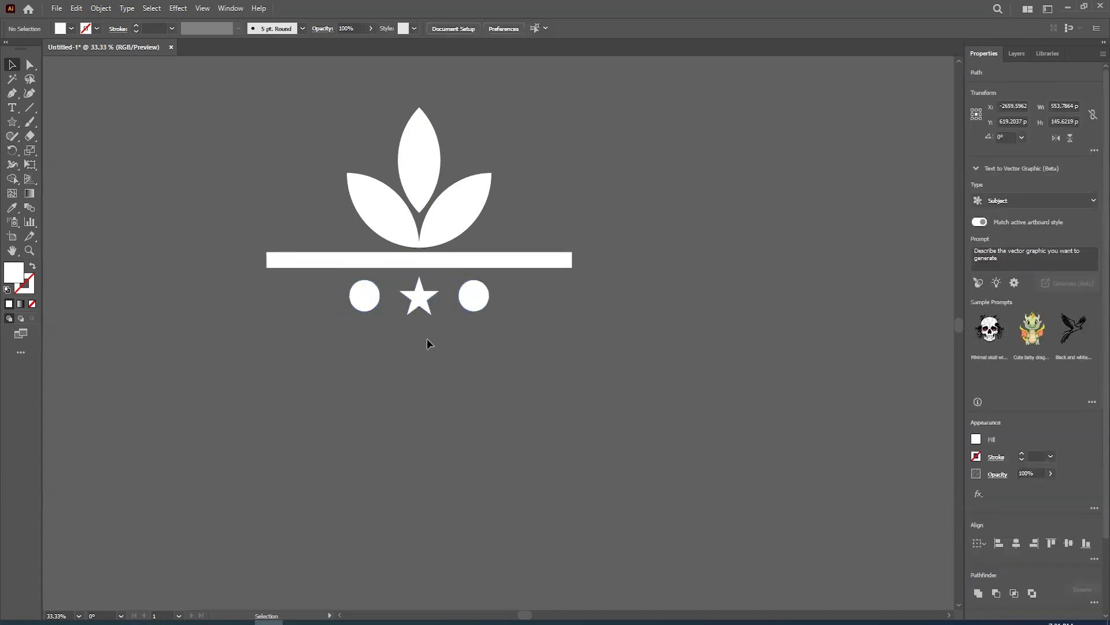
# - Place copies of the star on the outer side of both circles
pyautogui.click(424, 302)
pyautogui.moveTo(423, 305); pyautogui.dragTo(514, 301)
pyautogui.click(364, 296)
pyautogui.keyDown('shift'); pyautogui.click(418, 300); pyautogui.keyUp('shift')
pyautogui.moveTo(418, 300); pyautogui.dragTo(324, 301)
# - Add a circle at each end of the row and widen the bar symmetrically to about 1360 px to match
pyautogui.click(537, 302)
pyautogui.click(571, 260)
pyautogui.moveTo(575, 260); pyautogui.dragTo(591, 259)
pyautogui.moveTo(601, 362); pyautogui.dragTo(516, 297)
pyautogui.moveTo(514, 298); pyautogui.dragTo(520, 300)
pyautogui.click(262, 302)
pyautogui.moveTo(261, 303); pyautogui.dragTo(252, 302)
pyautogui.click(297, 367)
# - Duplicate the bar straight down so the copy sits below the row of stars and circles
pyautogui.scroll(-1, 366, 381)
pyautogui.moveTo(426, 291); pyautogui.dragTo(426, 344)
pyautogui.click(425, 405)
pyautogui.moveTo(404, 424); pyautogui.dragTo(370, 390)
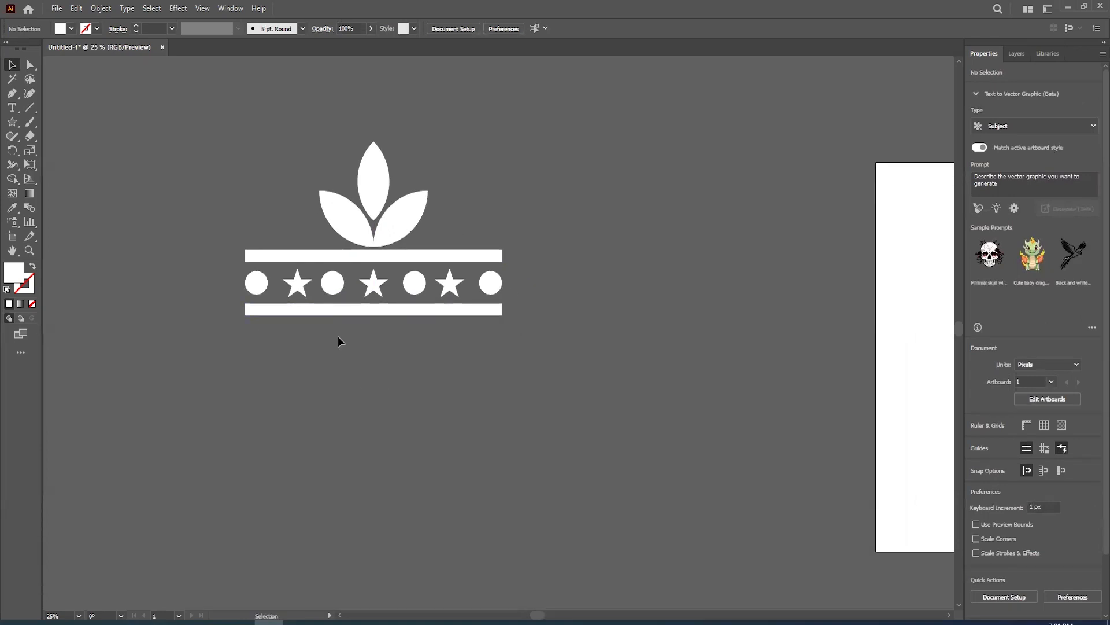
pyautogui.scroll(-2, 353, 346)
pyautogui.scroll(2, 341, 347)
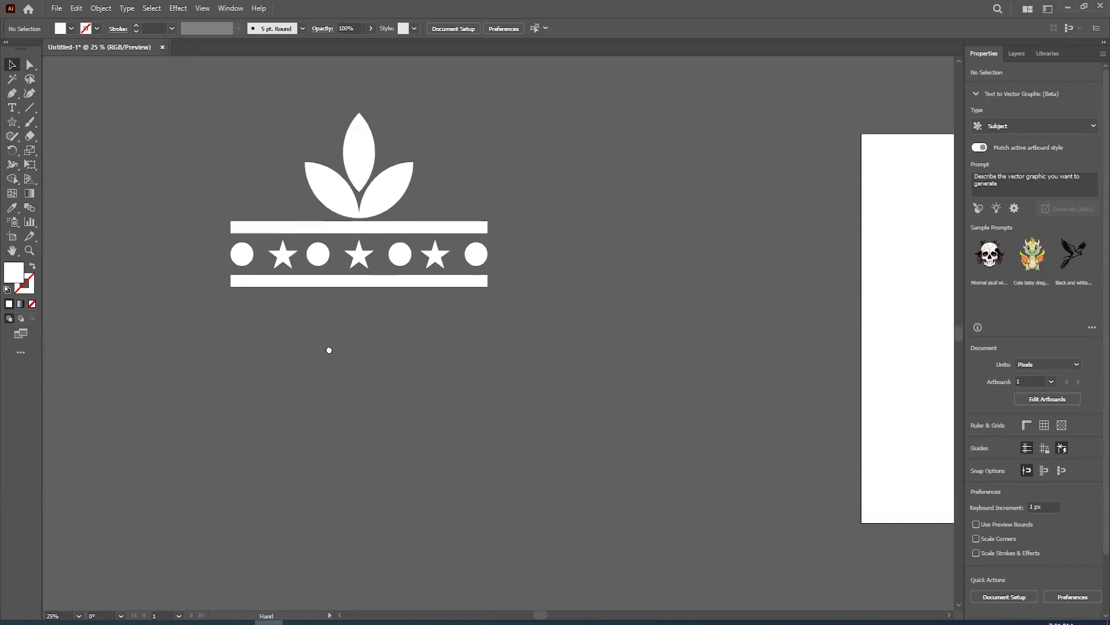
# - Duplicate the star-and-circle row and its bars downward, building three rows with extra bars above and below the third
pyautogui.moveTo(523, 259); pyautogui.dragTo(207, 246)
pyautogui.keyDown('alt'); pyautogui.keyDown('shift'); pyautogui.moveTo(320, 256); pyautogui.dragTo(345, 340); pyautogui.keyUp('shift'); pyautogui.keyUp('alt')
pyautogui.keyDown('alt'); pyautogui.keyDown('shift'); pyautogui.moveTo(347, 342); pyautogui.dragTo(354, 366); pyautogui.keyUp('shift'); pyautogui.keyUp('alt')
pyautogui.click(435, 411)
pyautogui.moveTo(511, 322); pyautogui.dragTo(313, 417)
pyautogui.keyDown('alt'); pyautogui.keyDown('shift'); pyautogui.moveTo(325, 364); pyautogui.dragTo(336, 440); pyautogui.keyUp('shift'); pyautogui.keyUp('alt')
pyautogui.scroll(-1, 411, 478)
pyautogui.click(357, 465)
pyautogui.scroll(1, 357, 464)
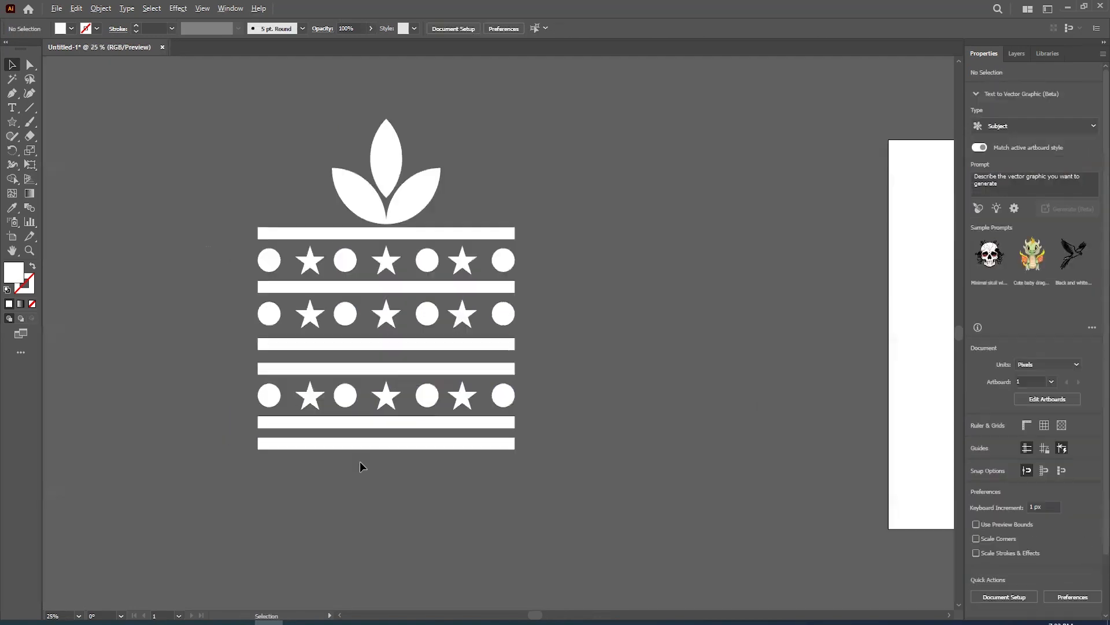
pyautogui.scroll(-1, 382, 238)
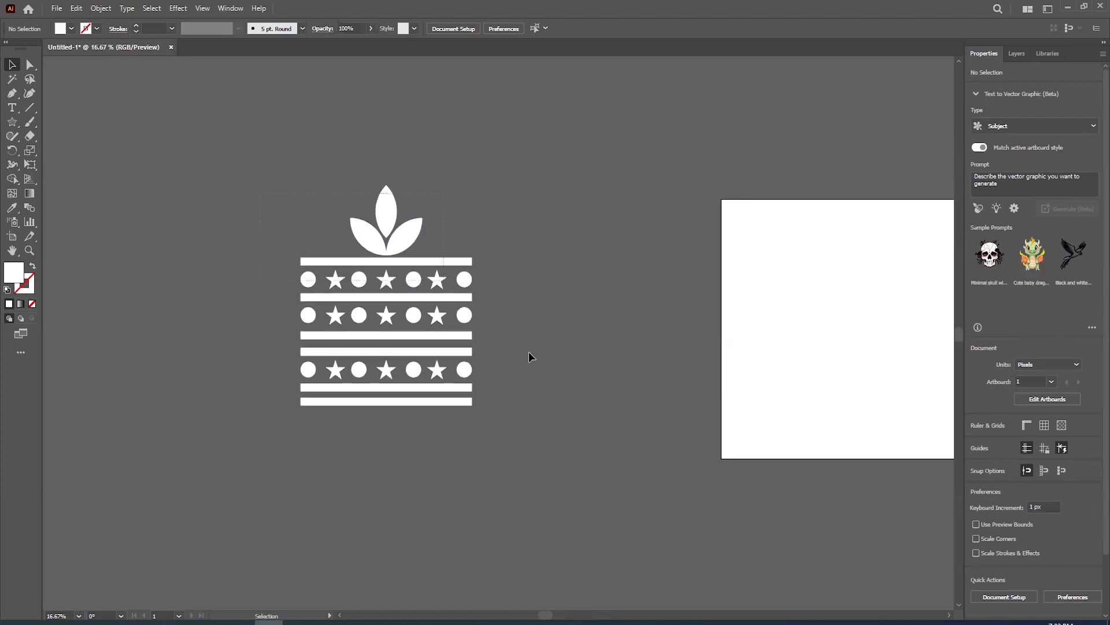
# - Select the entire motif and bring up the Brushes collection over the artboard
pyautogui.hotkey('ctrl', 'a')
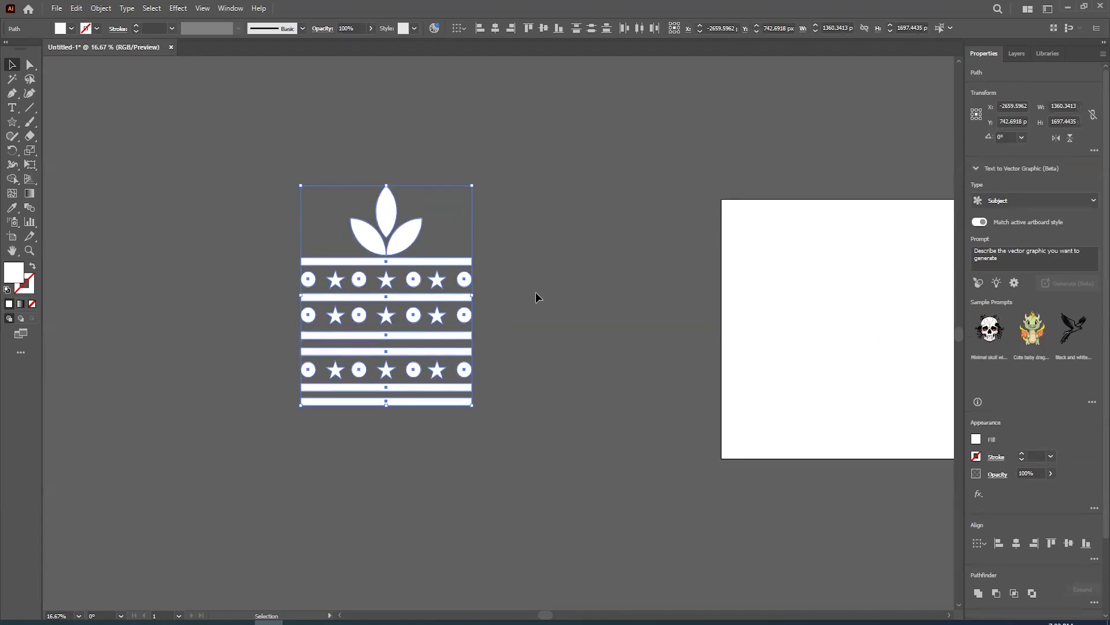
pyautogui.scroll(1, 538, 283)
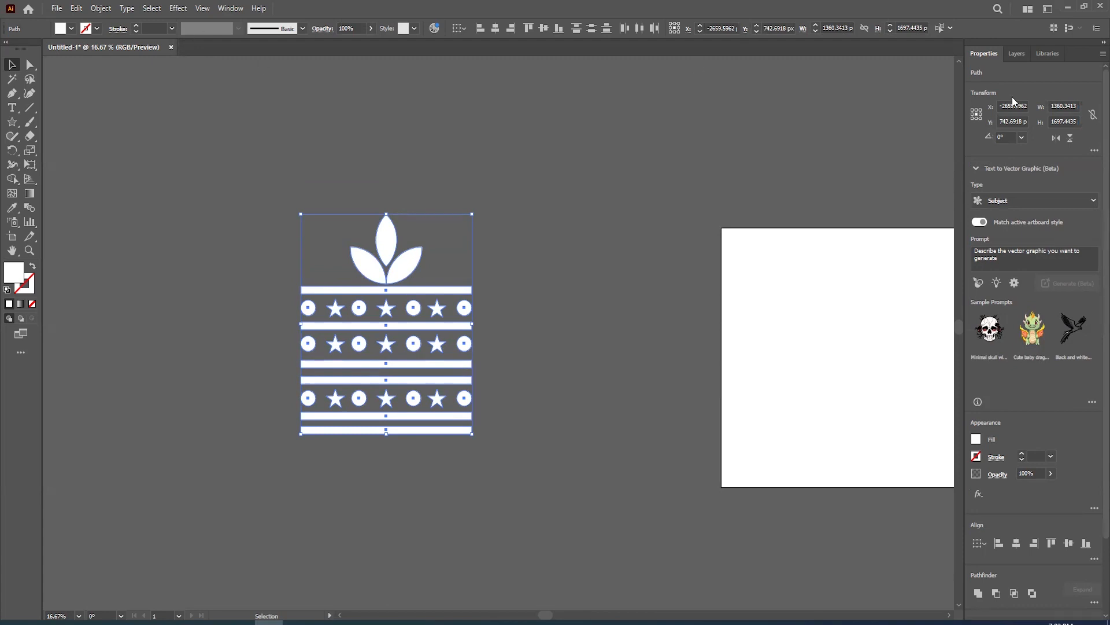
pyautogui.click(220, 9)
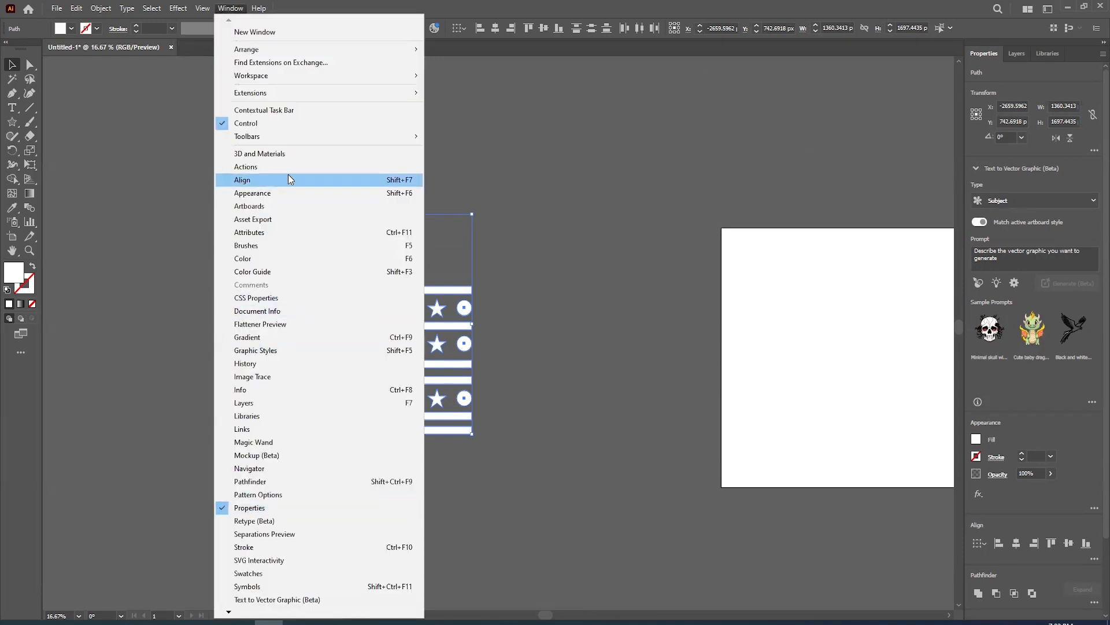
pyautogui.click(284, 246)
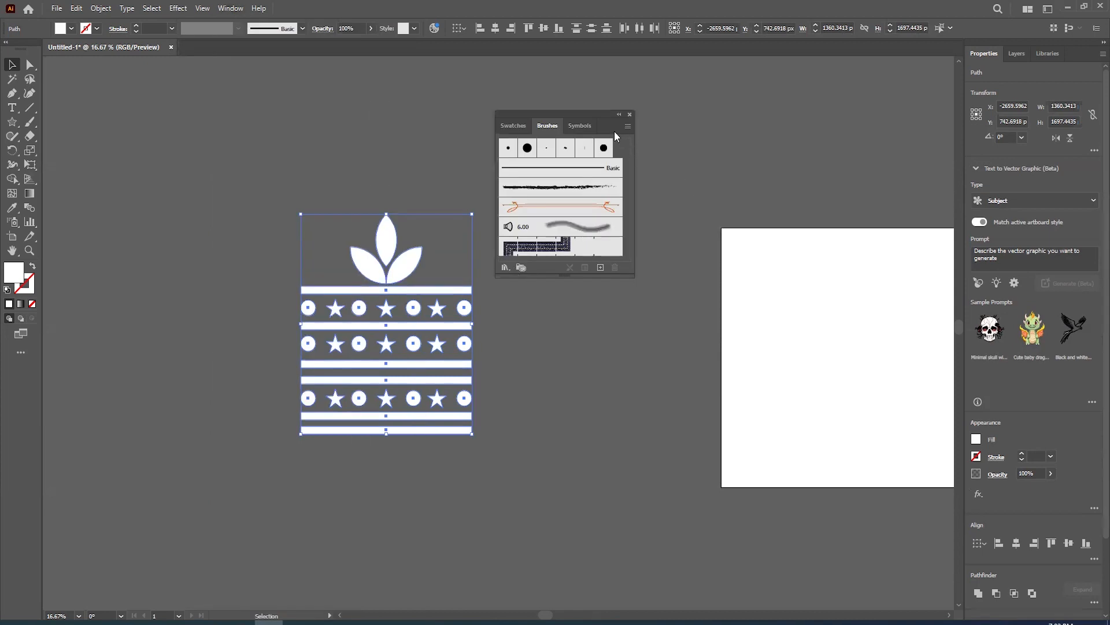
pyautogui.moveTo(616, 127); pyautogui.dragTo(906, 123)
# - Create a pattern brush from the whole motif with the default options, and move the motif next to the artboard
pyautogui.moveTo(403, 270)
pyautogui.mouseDown()
pyautogui.moveTo(878, 246)
pyautogui.moveTo(862, 244)
pyautogui.mouseUp()
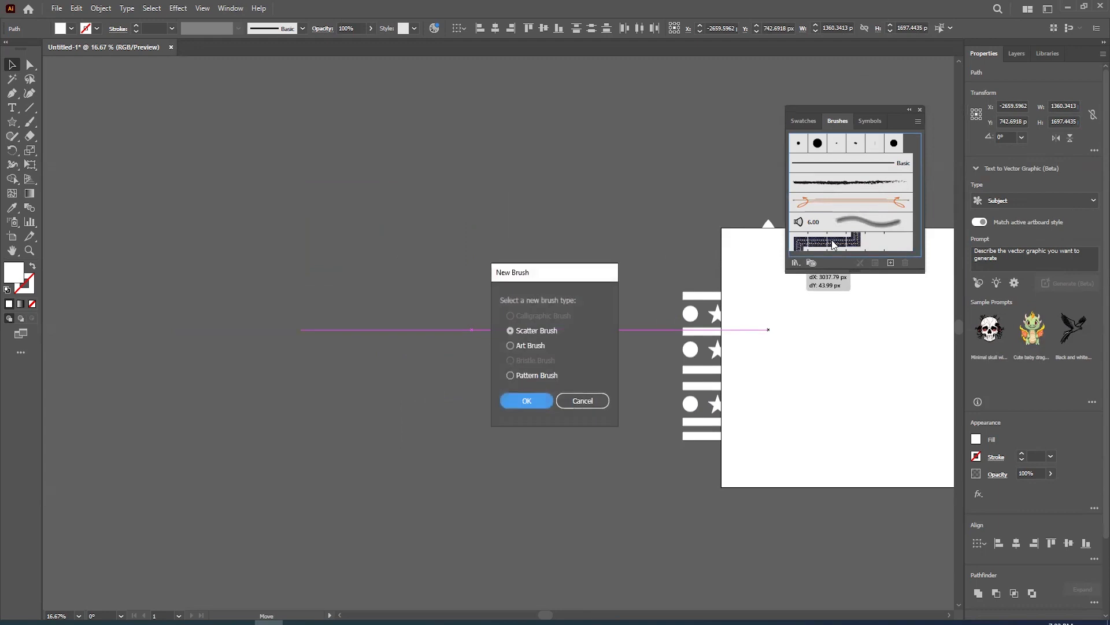
pyautogui.click(538, 376)
pyautogui.click(539, 402)
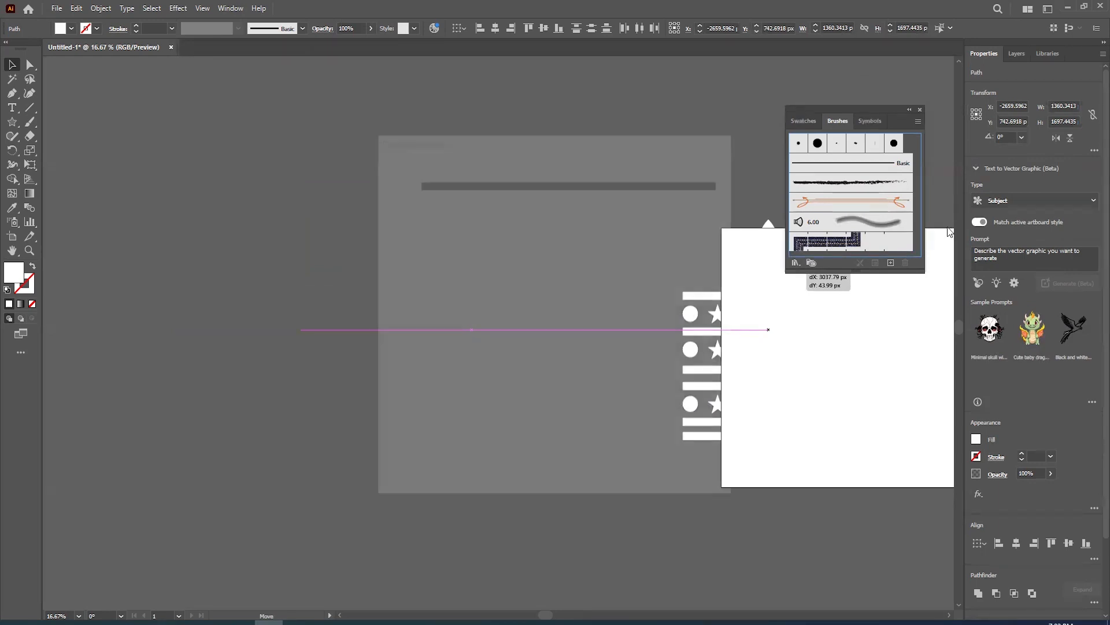
pyautogui.click(650, 472)
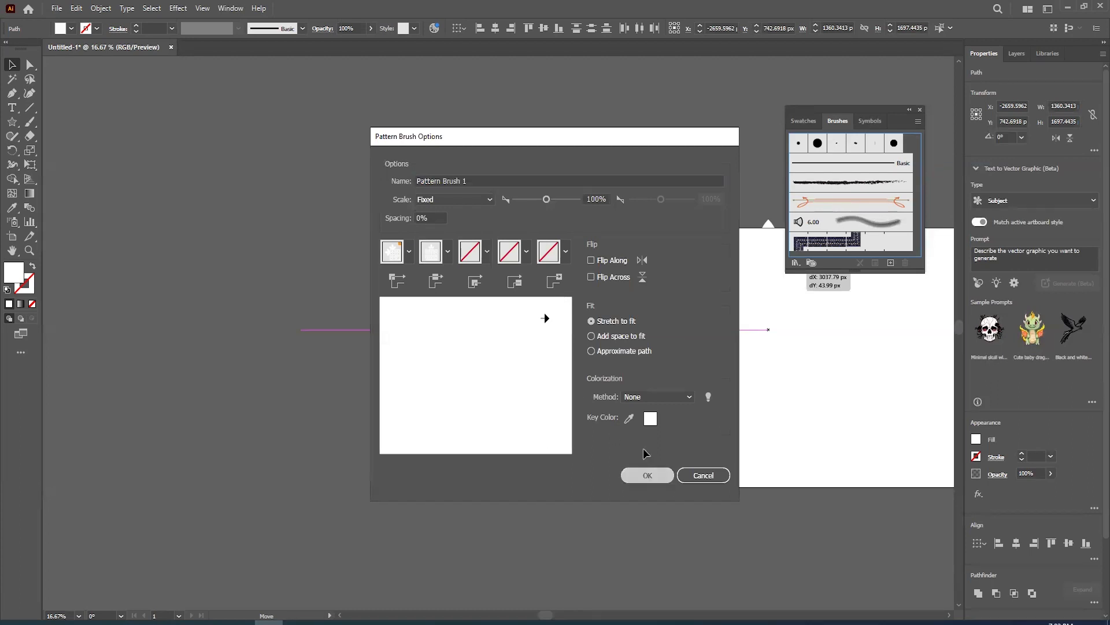
pyautogui.moveTo(400, 286); pyautogui.dragTo(607, 332)
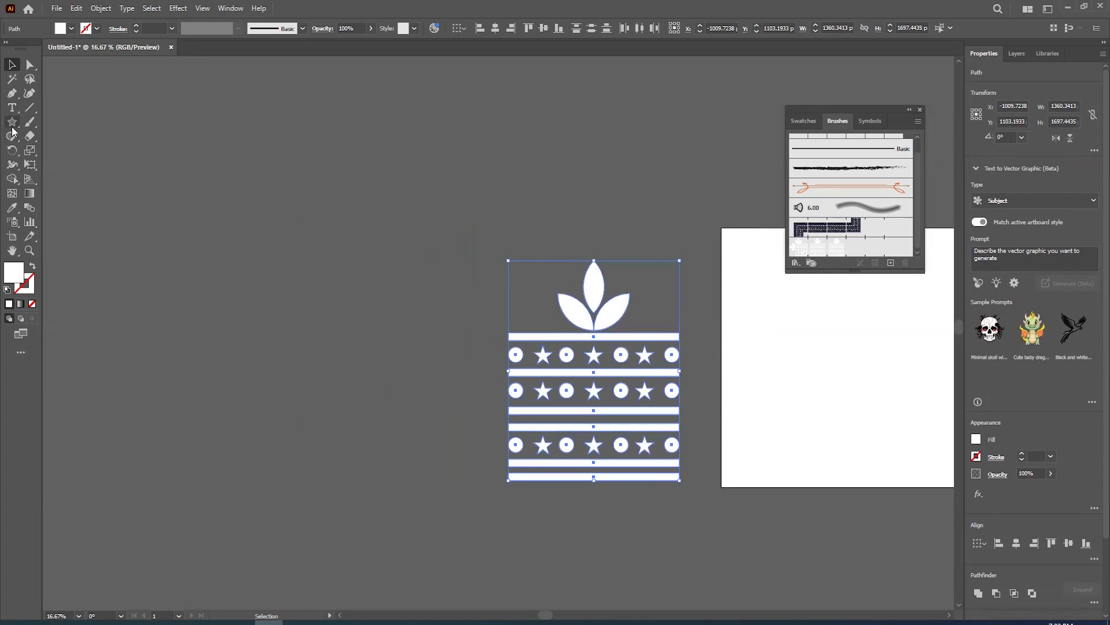
# - Try the new pattern brush on a square of about 1765 px drawn beside the motif, and undo both
pyautogui.moveTo(14, 131); pyautogui.dragTo(86, 119)
pyautogui.moveTo(258, 266); pyautogui.dragTo(370, 380)
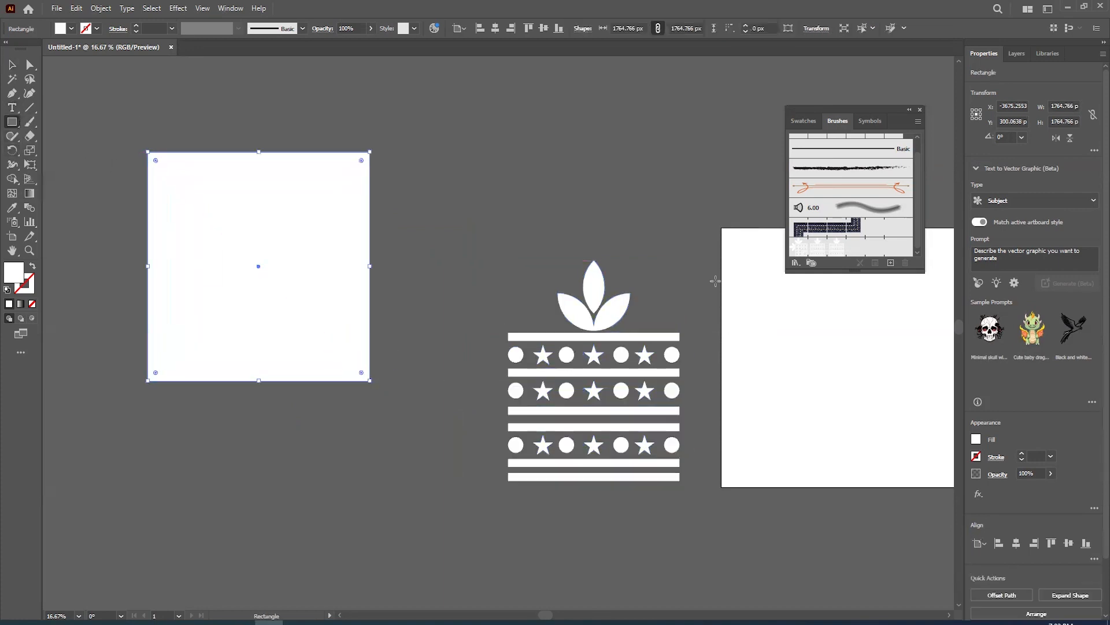
pyautogui.click(798, 249)
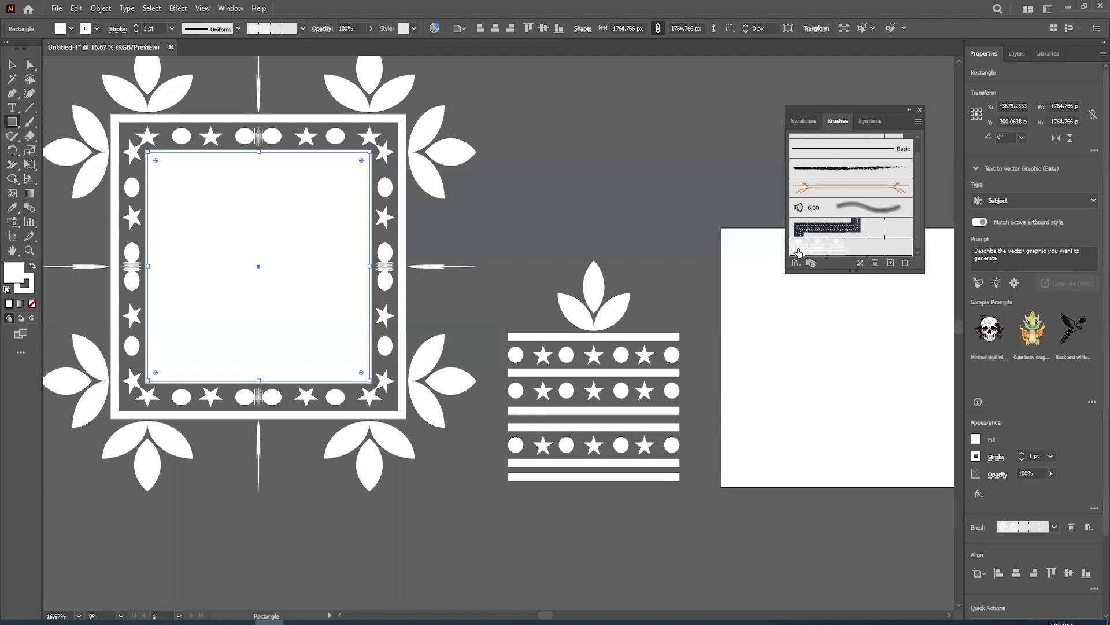
pyautogui.hotkey('ctrl', 'z')
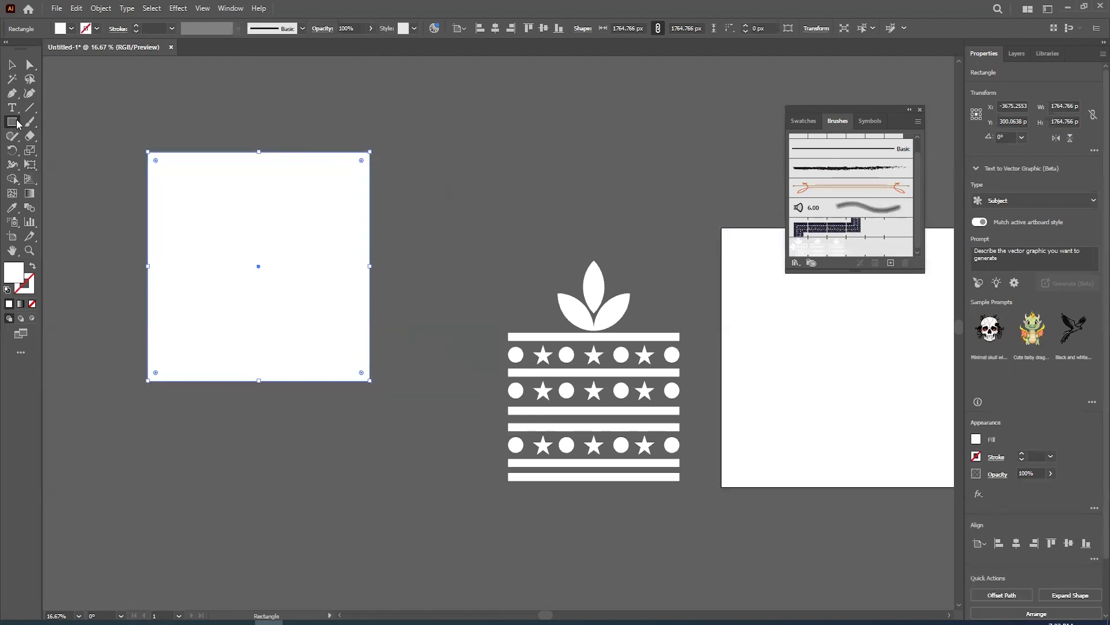
pyautogui.hotkey('ctrl', 'z')
# - Draw a circle about 2206 px in diameter beside the motif and apply the new pattern brush to it
pyautogui.moveTo(17, 124); pyautogui.dragTo(72, 149)
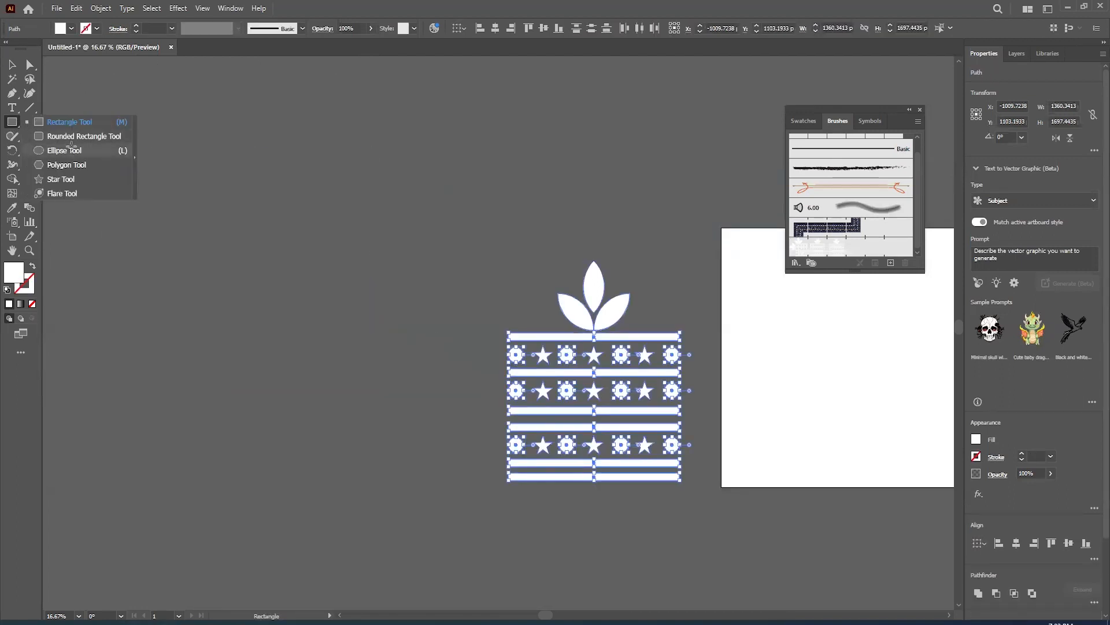
pyautogui.click(71, 148)
pyautogui.moveTo(237, 246)
pyautogui.mouseDown()
pyautogui.moveTo(364, 359)
pyautogui.moveTo(376, 389)
pyautogui.mouseUp()
pyautogui.click(810, 246)
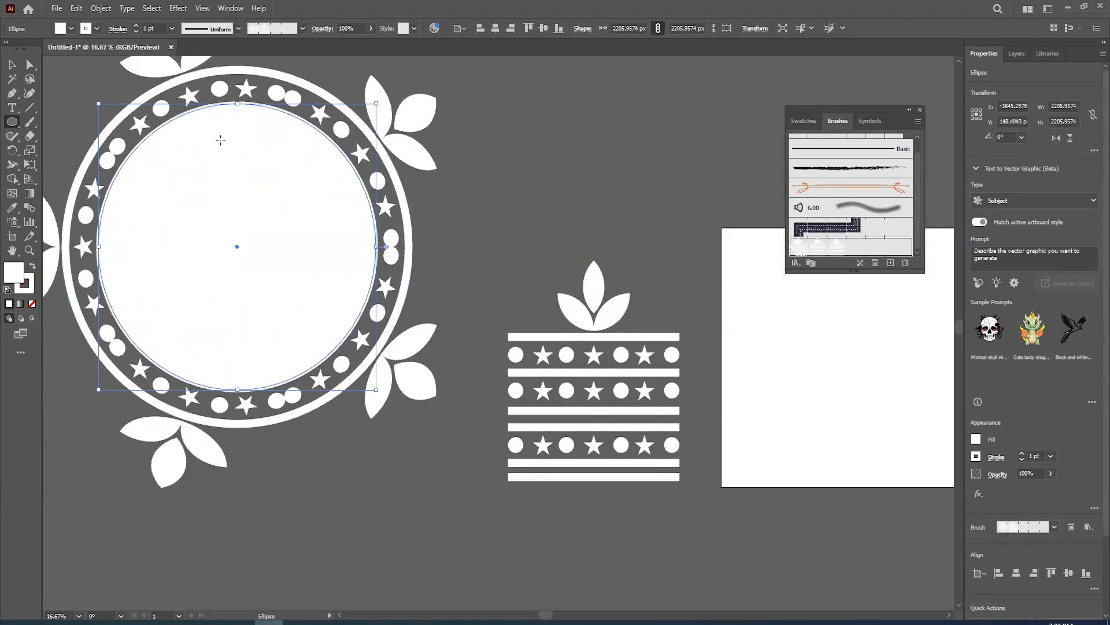
# - Enlarge the brushed circle to about 3934 px and move it into the free area above the motif
pyautogui.click(11, 64)
pyautogui.scroll(-2, 356, 299)
pyautogui.moveTo(322, 344); pyautogui.dragTo(377, 424)
pyautogui.scroll(-2, 327, 333)
pyautogui.moveTo(380, 278); pyautogui.dragTo(402, 173)
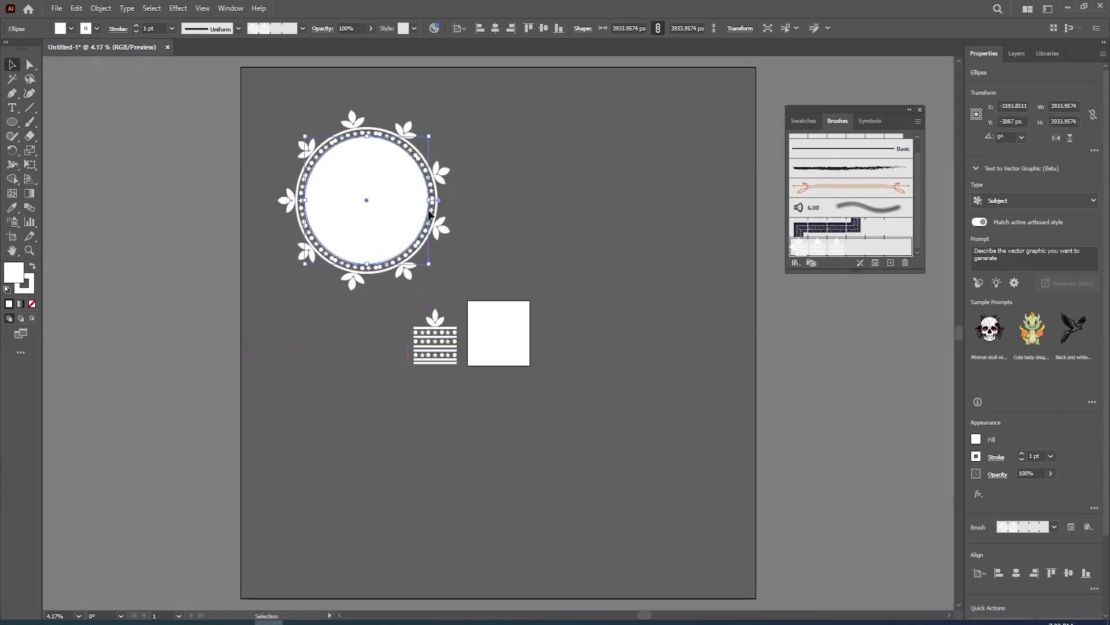
pyautogui.scroll(2, 377, 253)
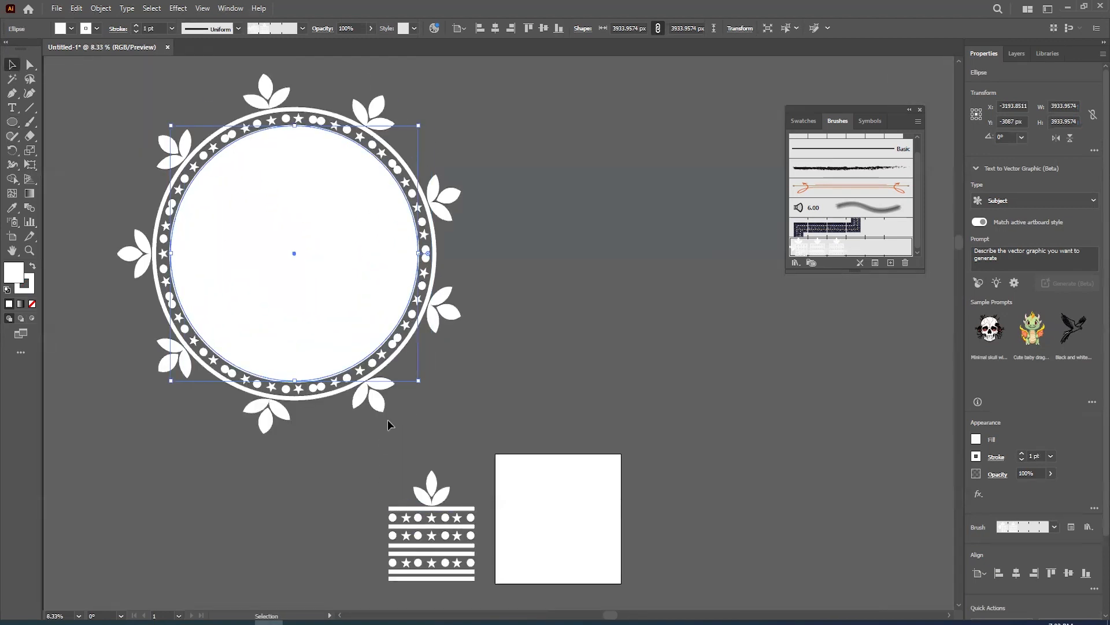
# - Remove the fill from the brushed circle so only the patterned stroke remains
pyautogui.moveTo(482, 523); pyautogui.dragTo(483, 529)
pyautogui.click(314, 259)
pyautogui.click(71, 30)
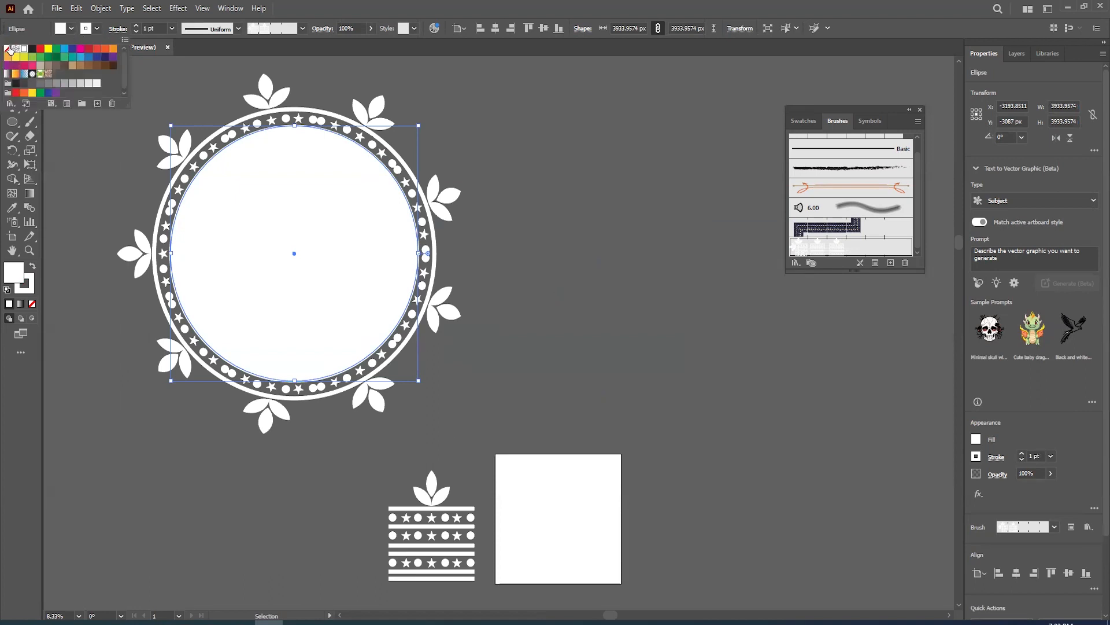
pyautogui.click(8, 49)
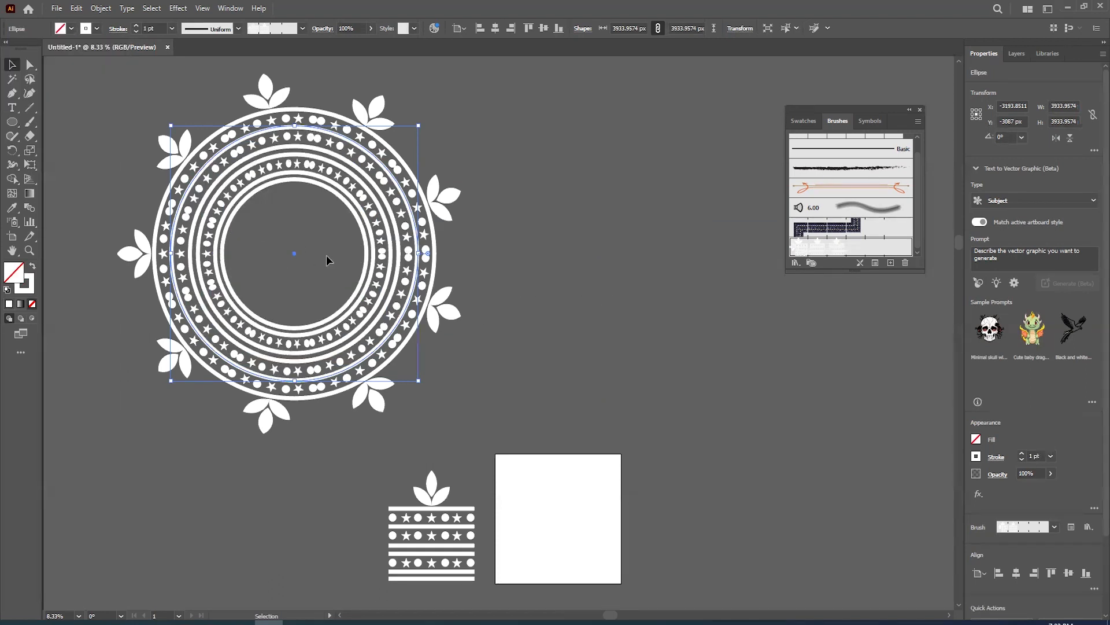
# - Shrink the brushed circle to about 3447 px, shift it down slightly, and delete the original motif
pyautogui.click(559, 252)
pyautogui.moveTo(452, 319); pyautogui.dragTo(478, 315)
pyautogui.click(478, 315)
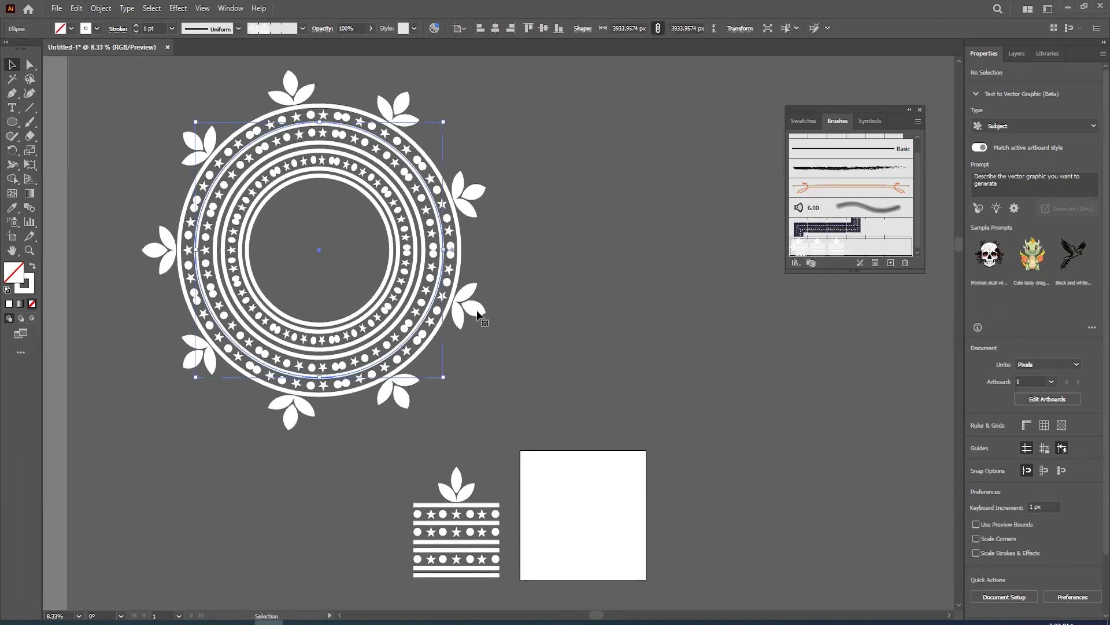
pyautogui.moveTo(443, 377); pyautogui.dragTo(472, 363)
pyautogui.click(509, 413)
pyautogui.click(499, 503)
pyautogui.press('Delete')
pyautogui.moveTo(400, 346); pyautogui.dragTo(613, 399)
pyautogui.hotkey('ctrl', 'z')
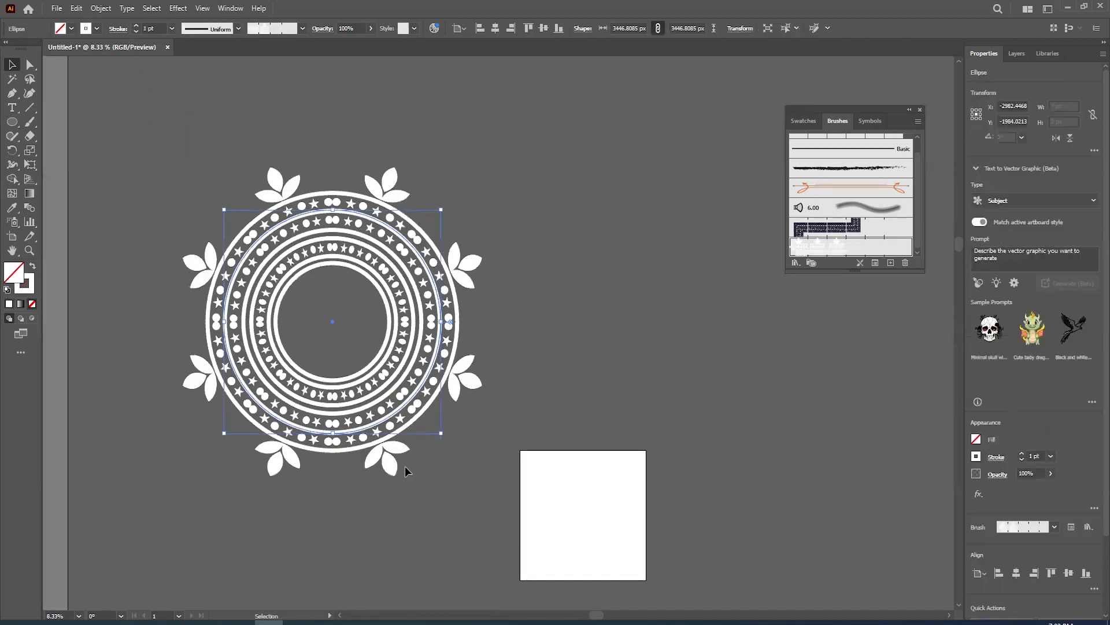
pyautogui.moveTo(561, 453); pyautogui.dragTo(490, 436)
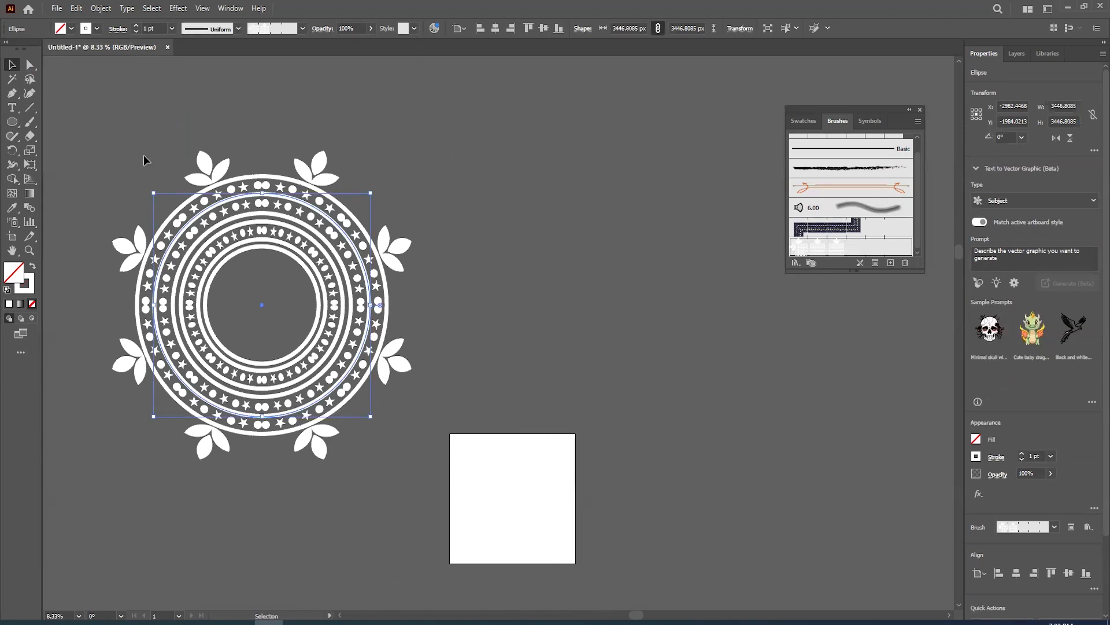
# - Expand the circle's brush appearance into editable artwork and scale the ornament down to about 1457 px wide
pyautogui.click(98, 9)
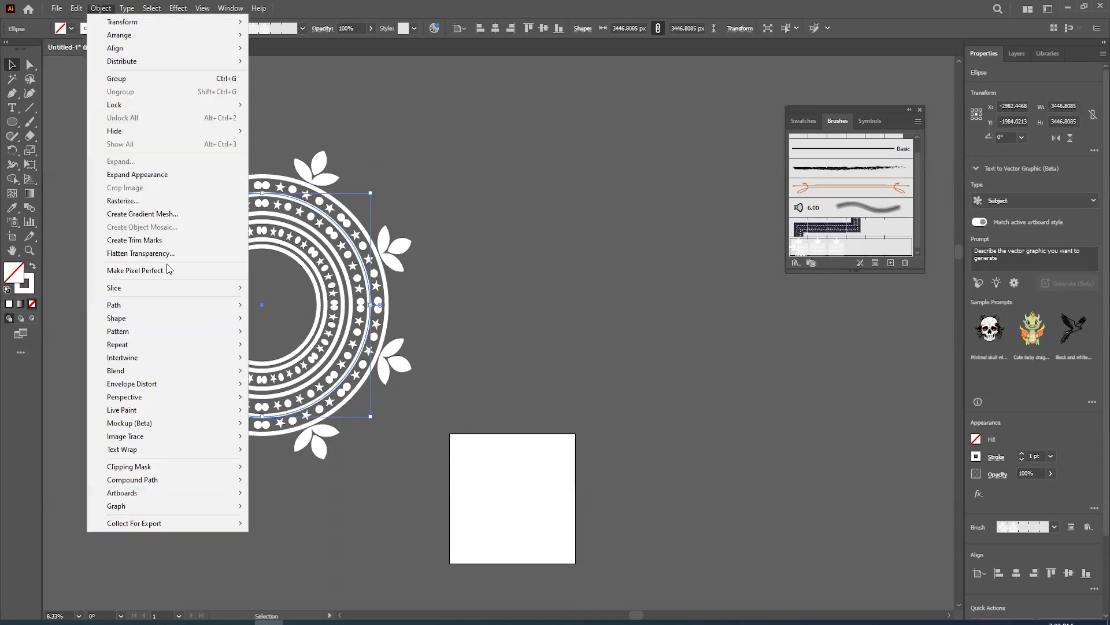
pyautogui.click(152, 174)
pyautogui.click(110, 9)
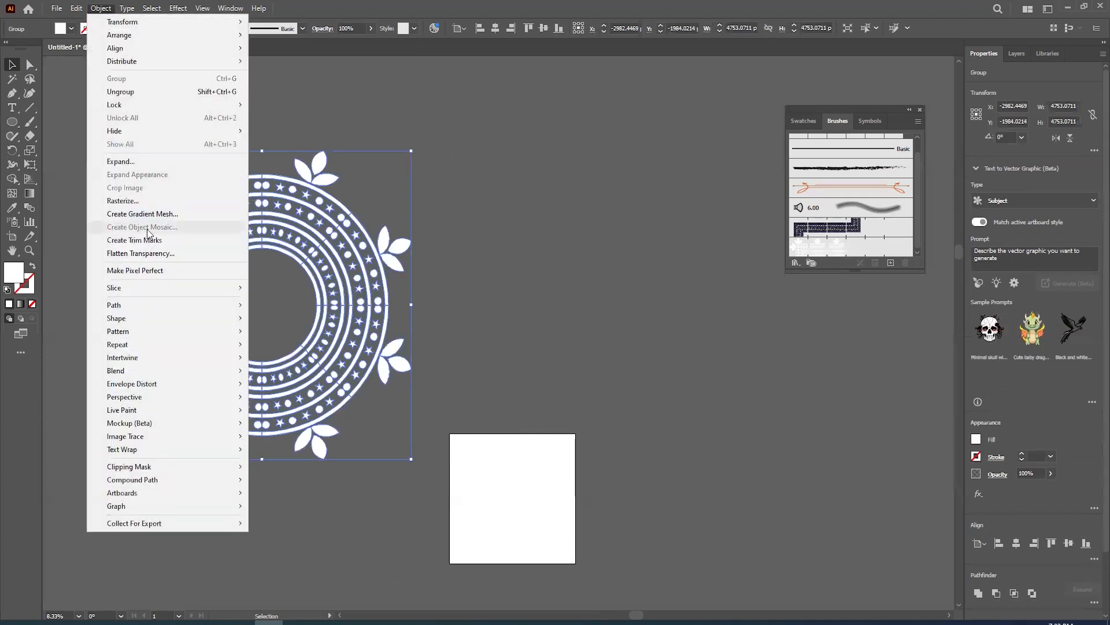
pyautogui.click(136, 161)
pyautogui.moveTo(369, 293); pyautogui.dragTo(441, 248)
pyautogui.moveTo(483, 412); pyautogui.dragTo(391, 315)
# - Try arranging copies of the round ornament beside, above and below it, and undo the copies
pyautogui.moveTo(365, 280); pyautogui.dragTo(292, 181)
pyautogui.click(284, 325)
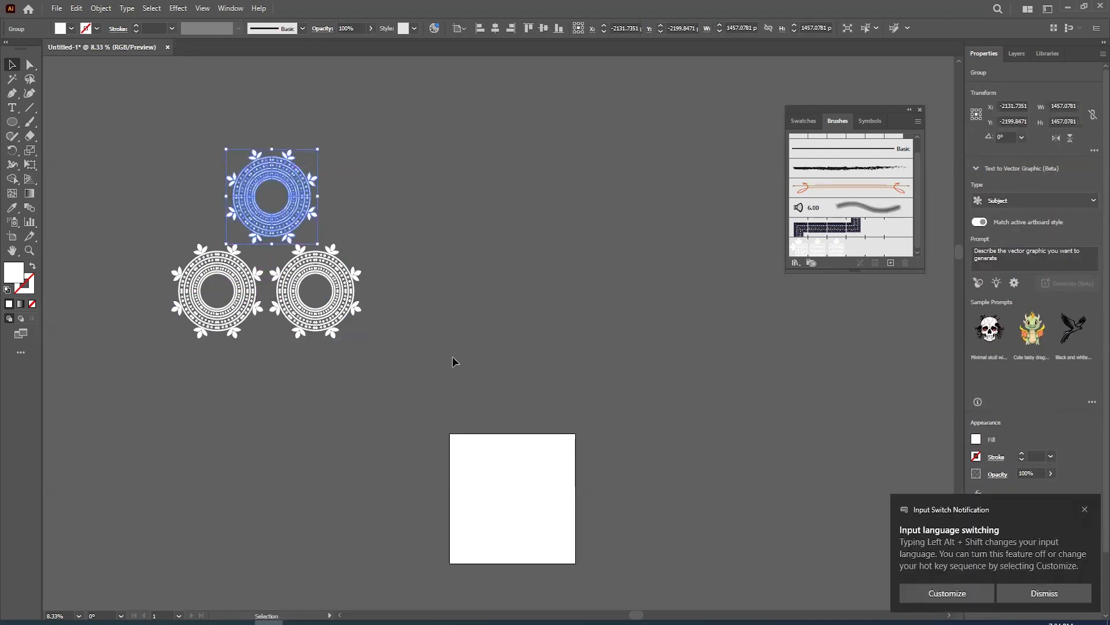
pyautogui.moveTo(309, 231); pyautogui.dragTo(296, 399)
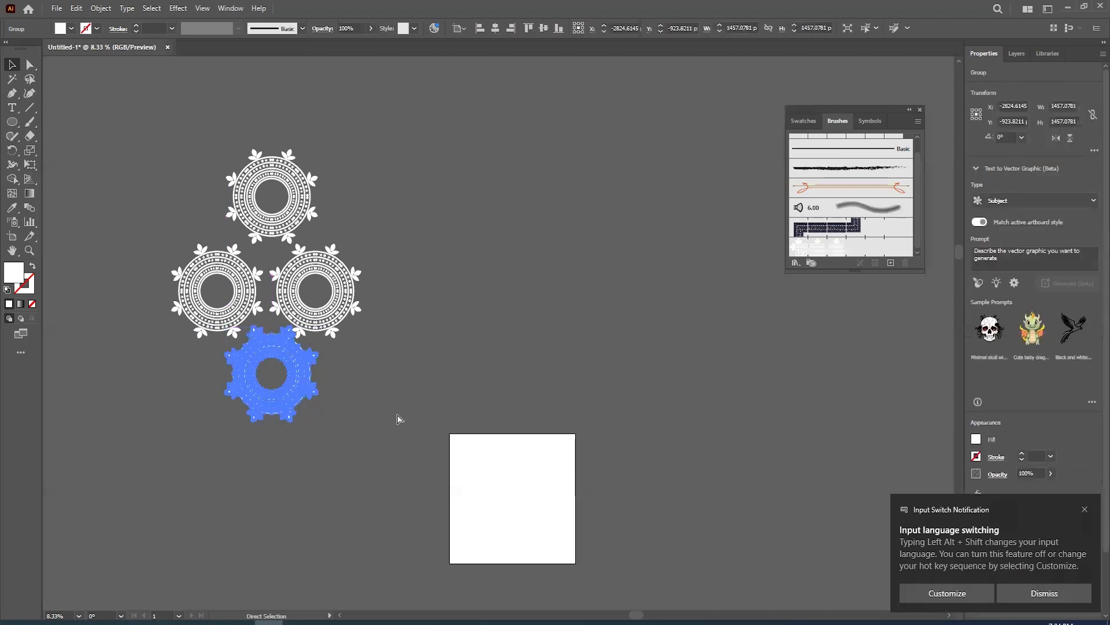
pyautogui.hotkey('ctrl', 'z')
pyautogui.hotkey('ctrl', 'z')
pyautogui.hotkey('ctrl', 'z')
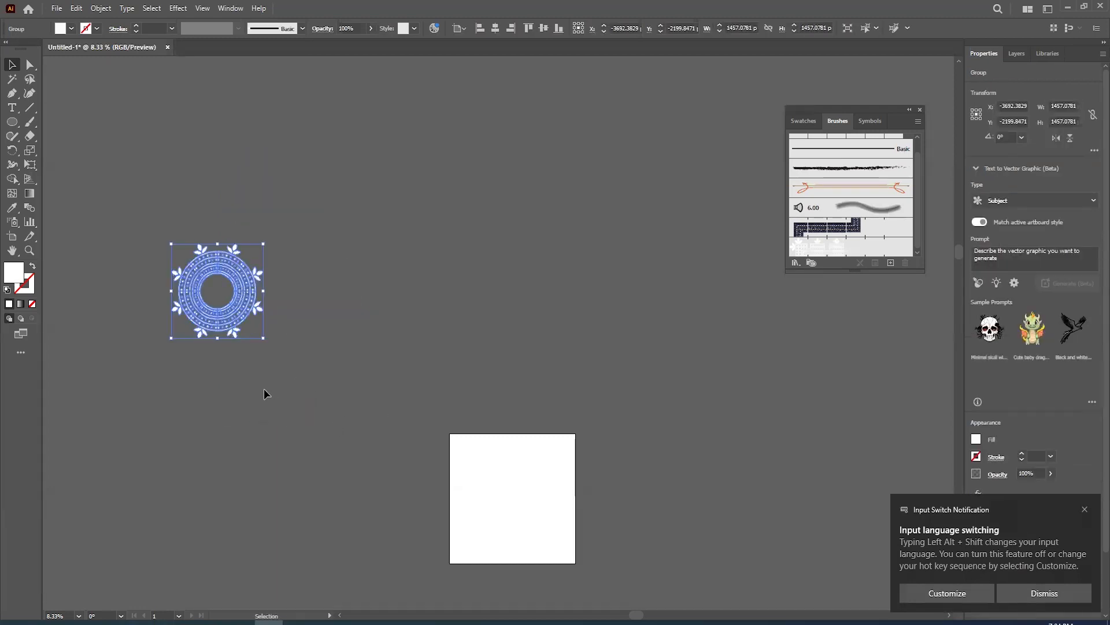
# - Show the pattern options and make a new pattern from the selected round ornament
pyautogui.click(230, 8)
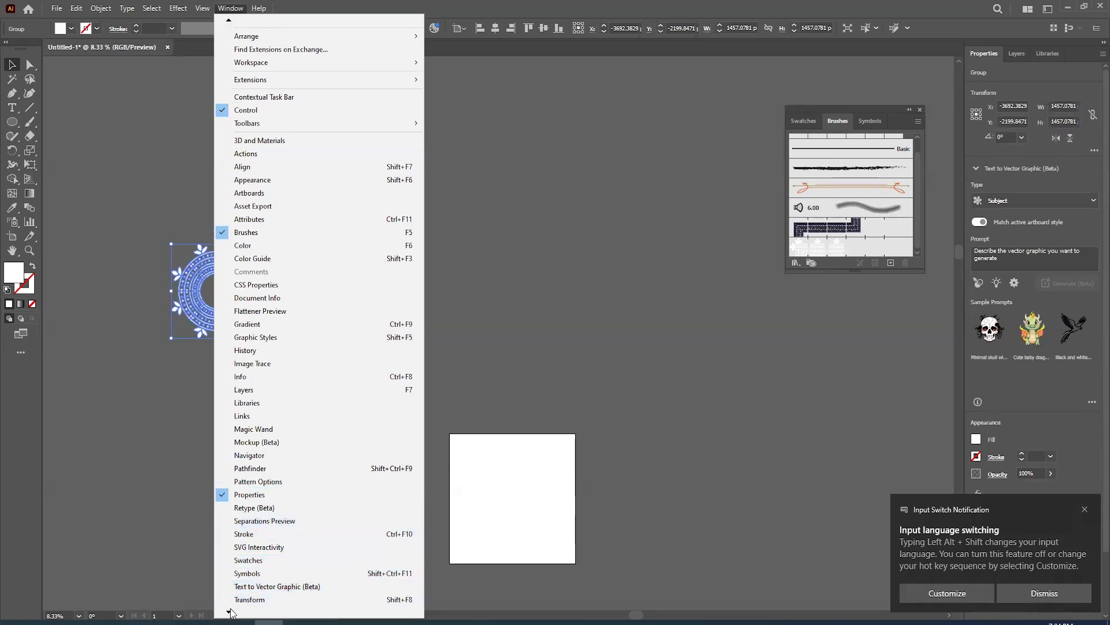
pyautogui.moveTo(231, 610)
pyautogui.click(284, 348)
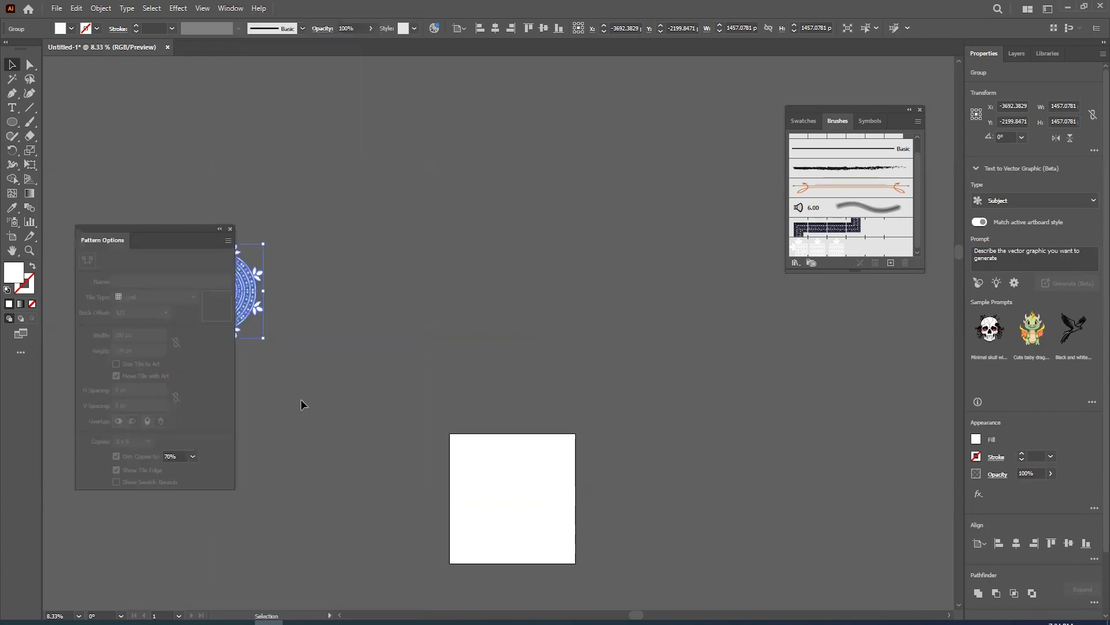
pyautogui.click(229, 240)
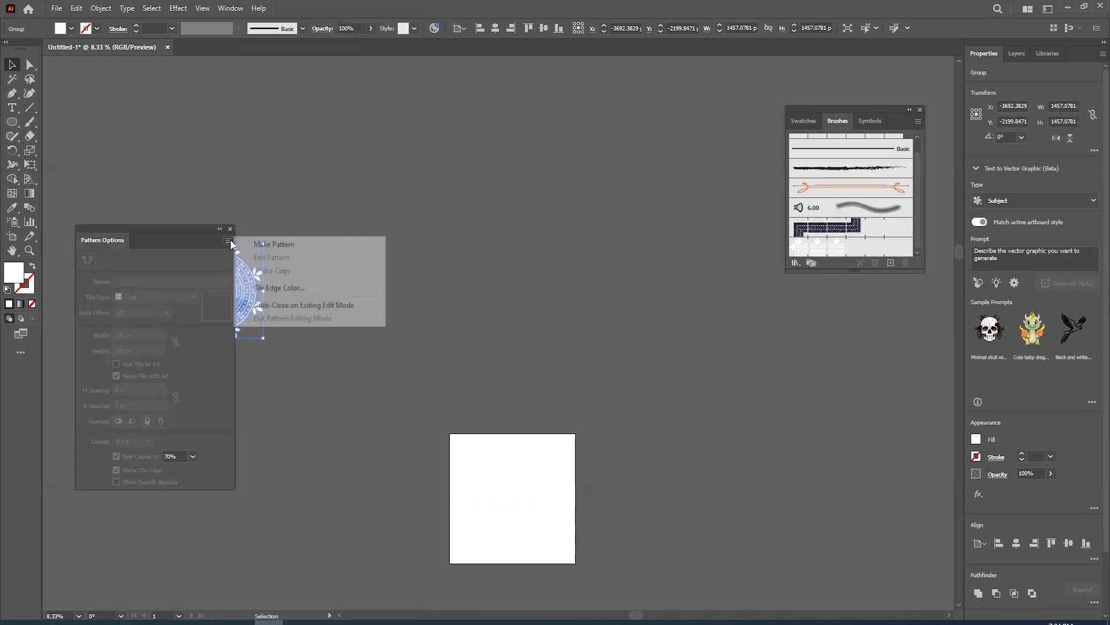
pyautogui.click(302, 245)
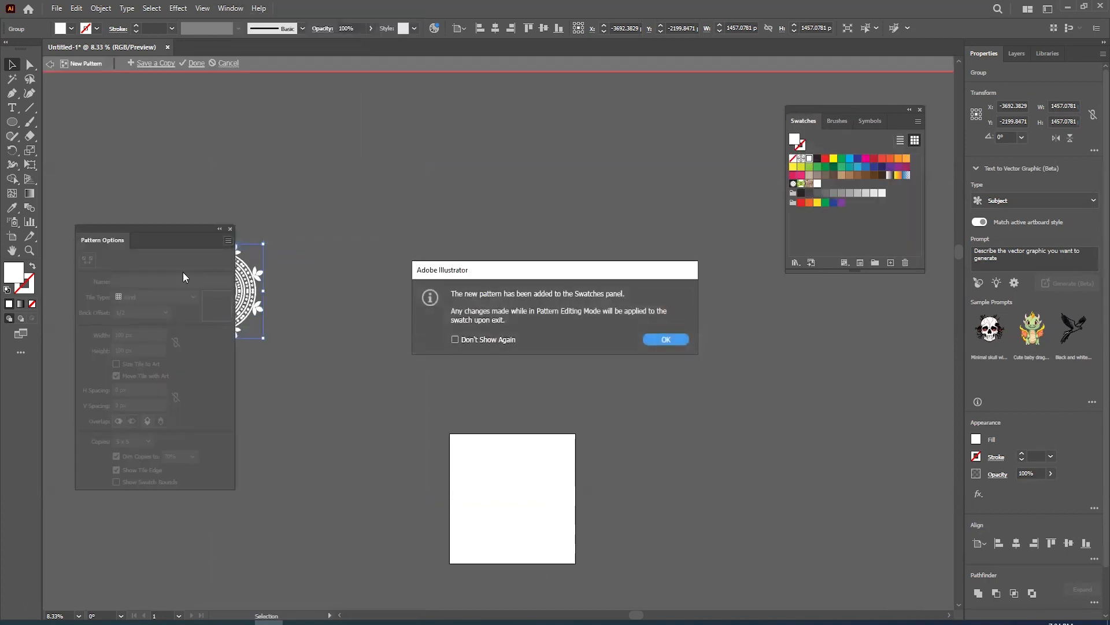
pyautogui.click(667, 340)
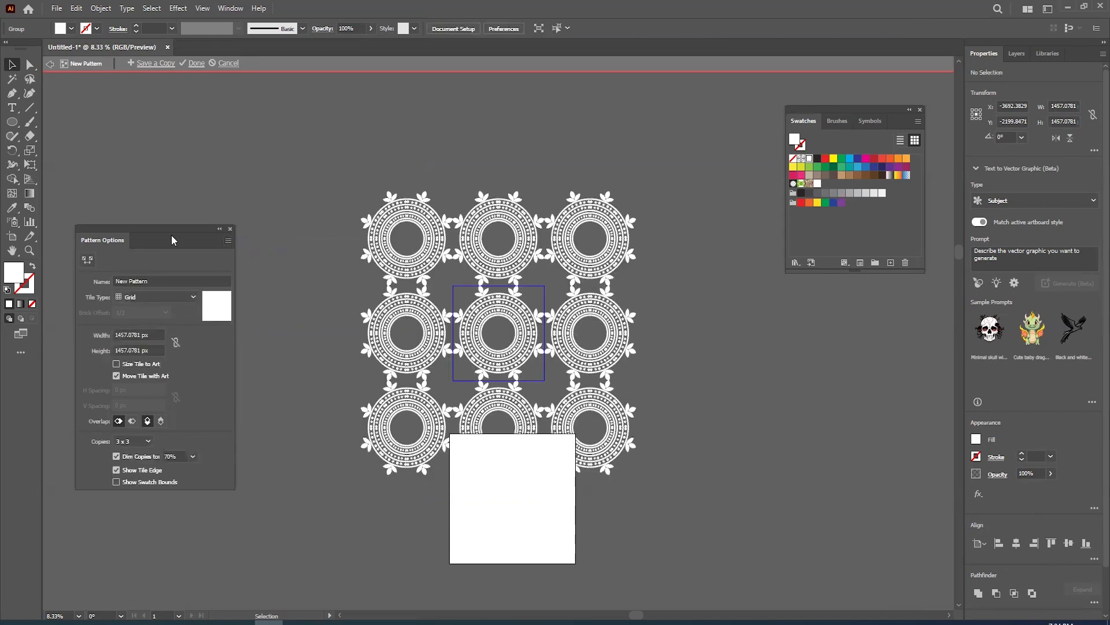
# - Look through the tile types available for the new pattern and keep Grid
pyautogui.moveTo(159, 231); pyautogui.dragTo(232, 199)
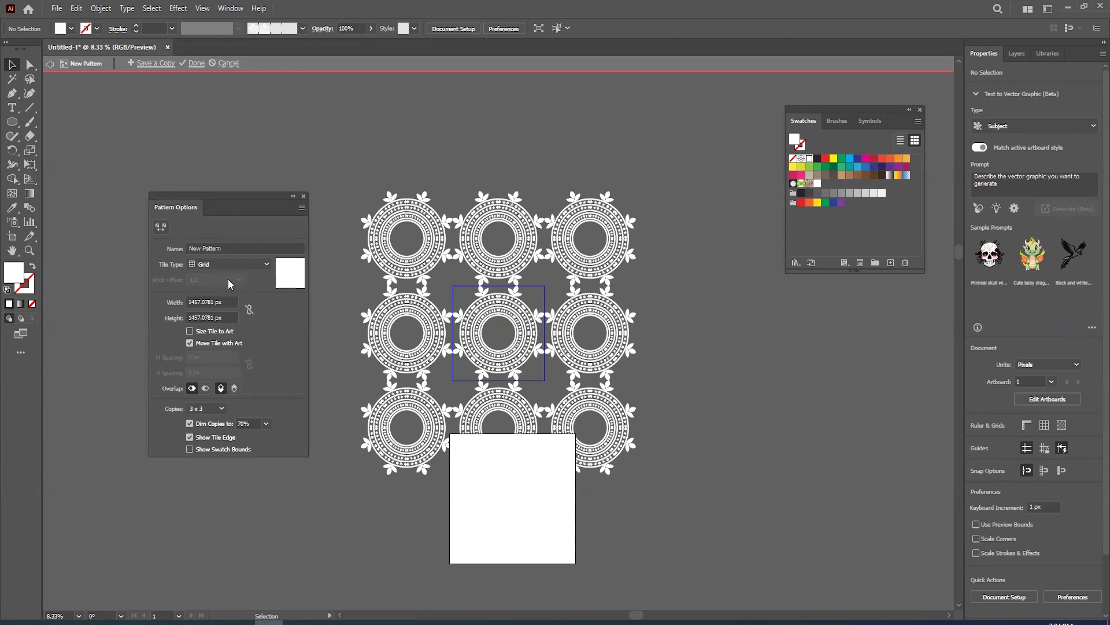
pyautogui.click(234, 265)
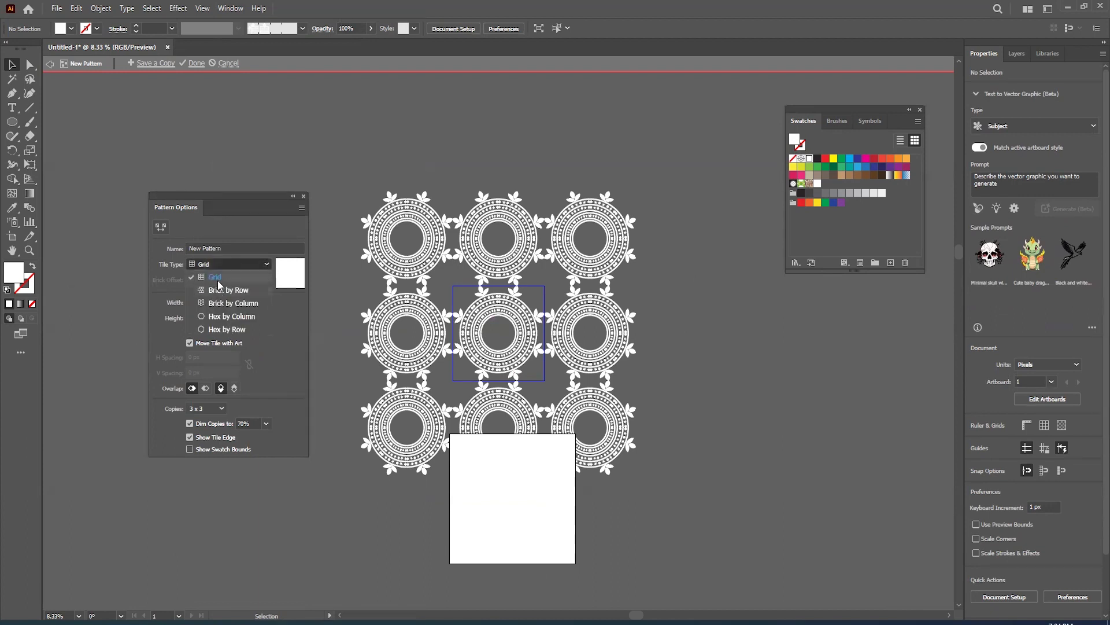
pyautogui.click(213, 299)
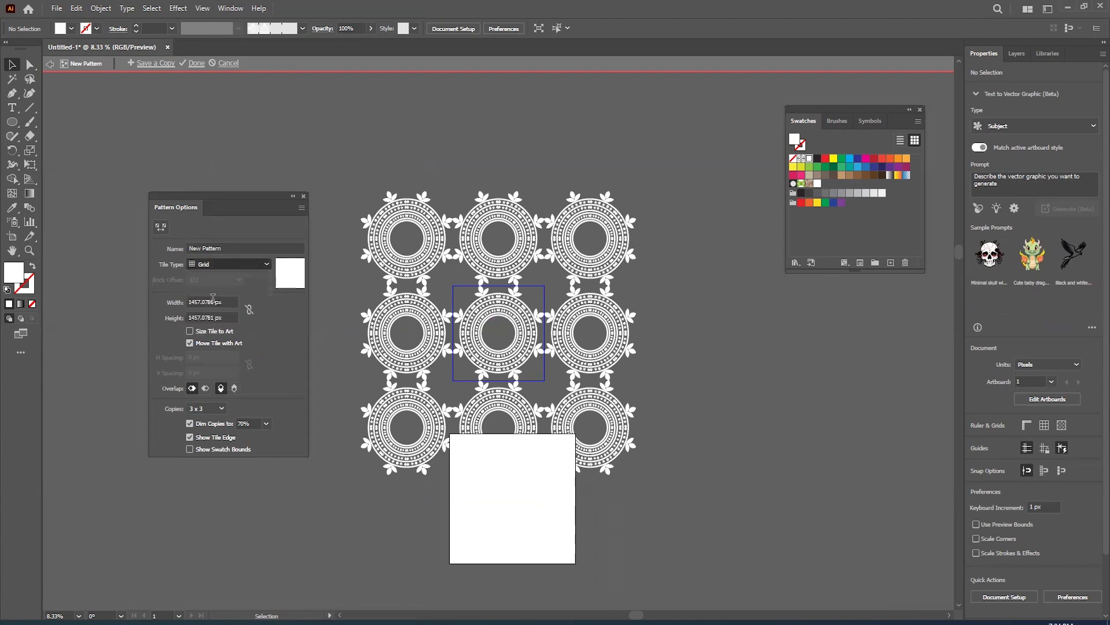
pyautogui.click(230, 267)
pyautogui.click(229, 265)
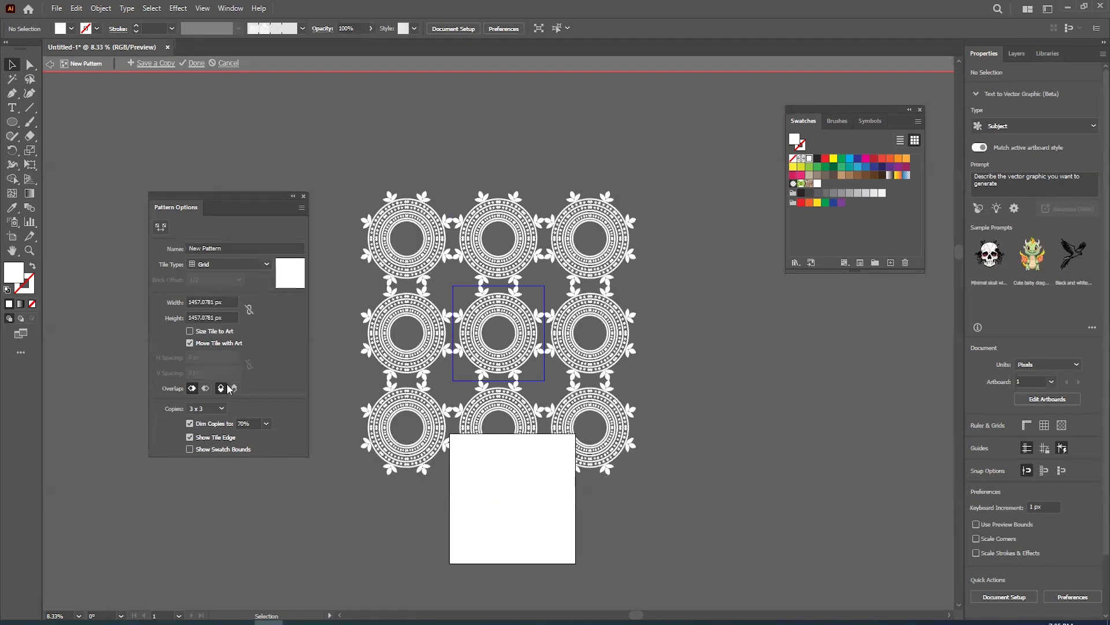
# - Compare the 3 x 3 and 5 x 5 pattern previews and keep 5 x 5 copies
pyautogui.click(206, 408)
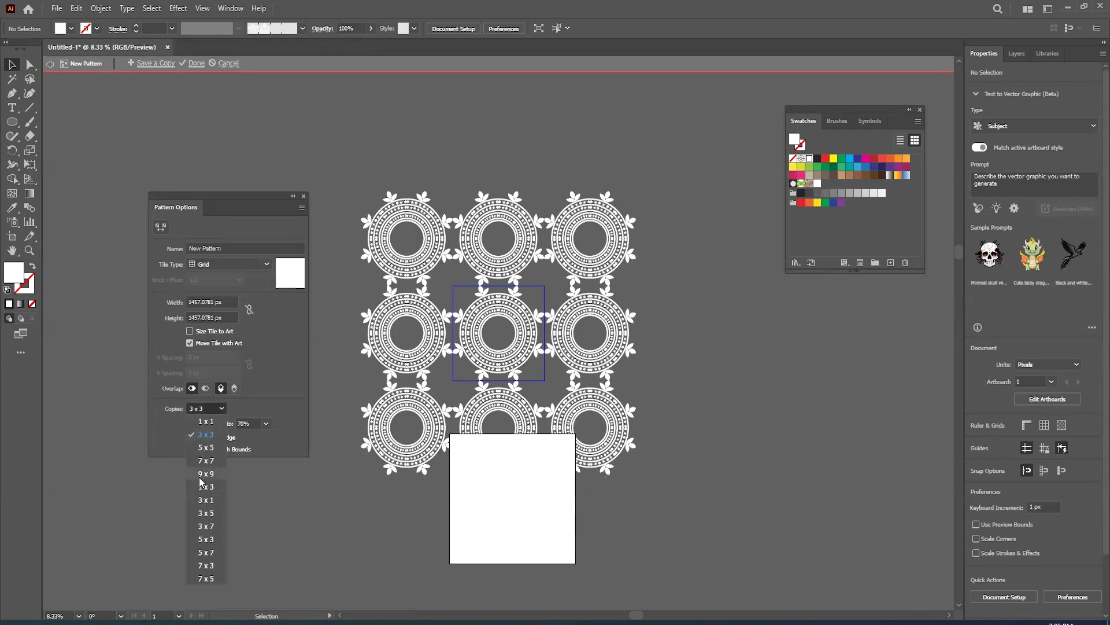
pyautogui.click(205, 447)
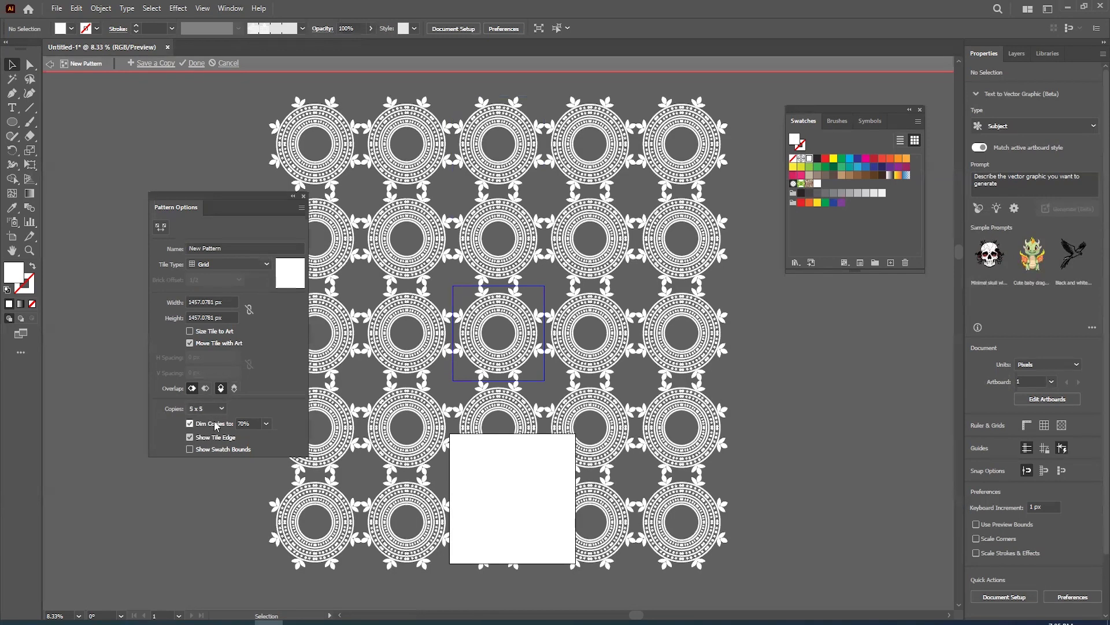
pyautogui.click(215, 409)
pyautogui.click(213, 437)
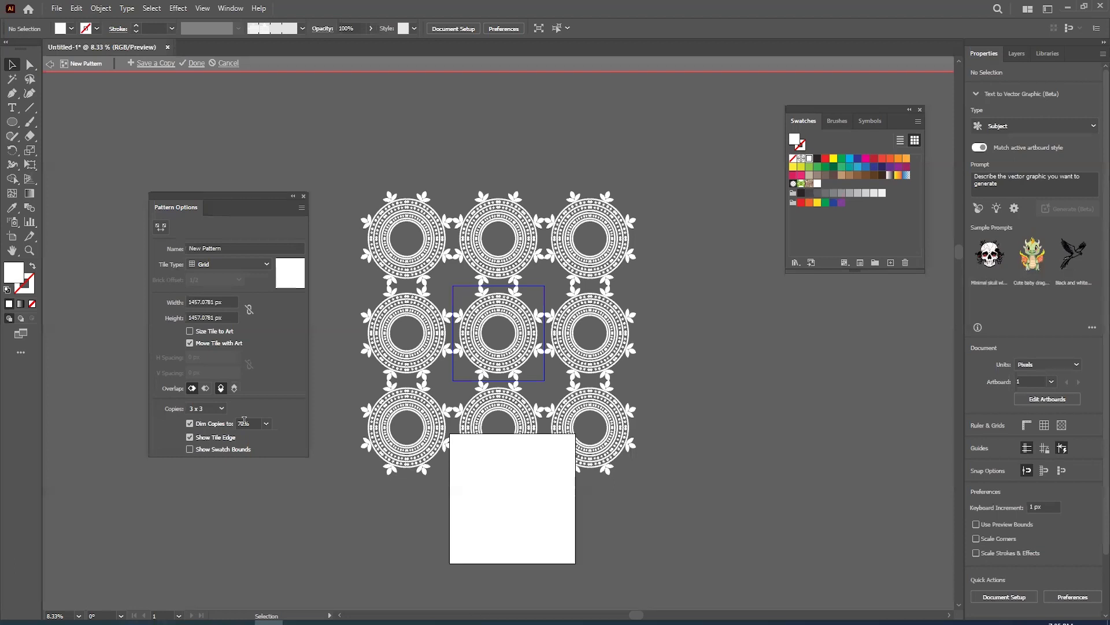
pyautogui.click(217, 409)
pyautogui.click(209, 450)
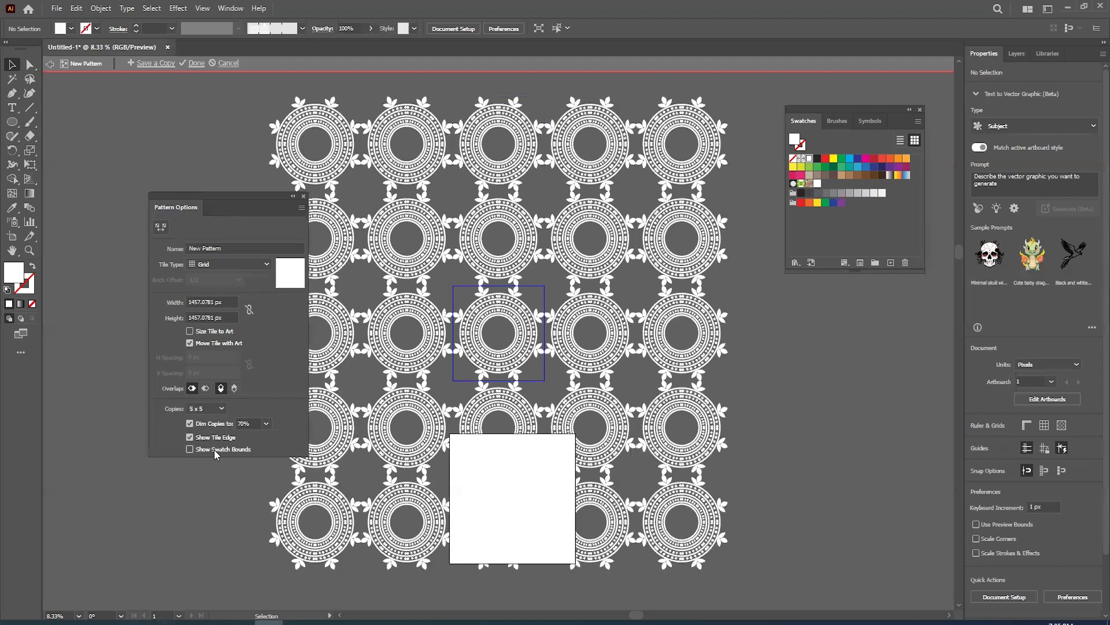
# - Save a copy of the pattern under the name New Pattern 2, moving the pattern options clear of the preview
pyautogui.click(240, 249)
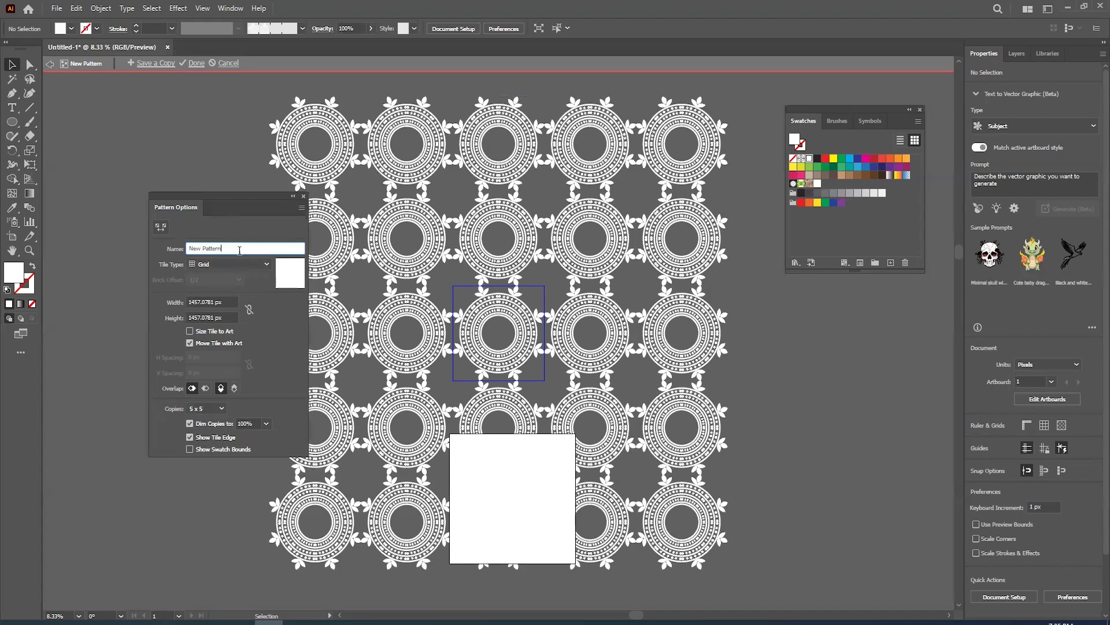
pyautogui.moveTo(250, 248); pyautogui.dragTo(177, 255)
pyautogui.moveTo(231, 202); pyautogui.dragTo(145, 212)
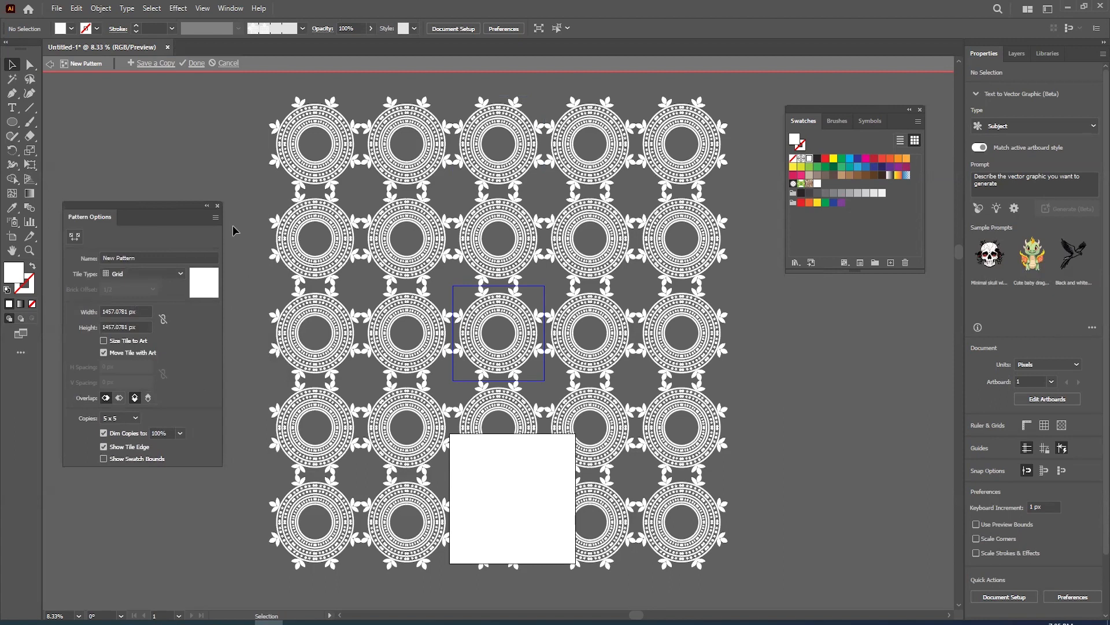
pyautogui.click(216, 219)
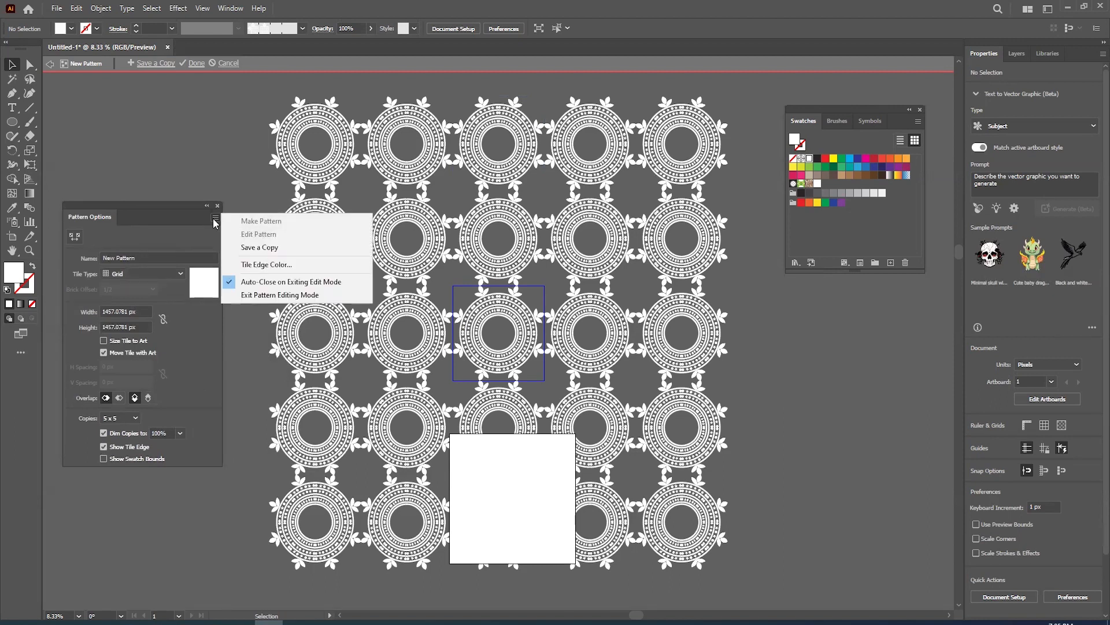
pyautogui.click(272, 247)
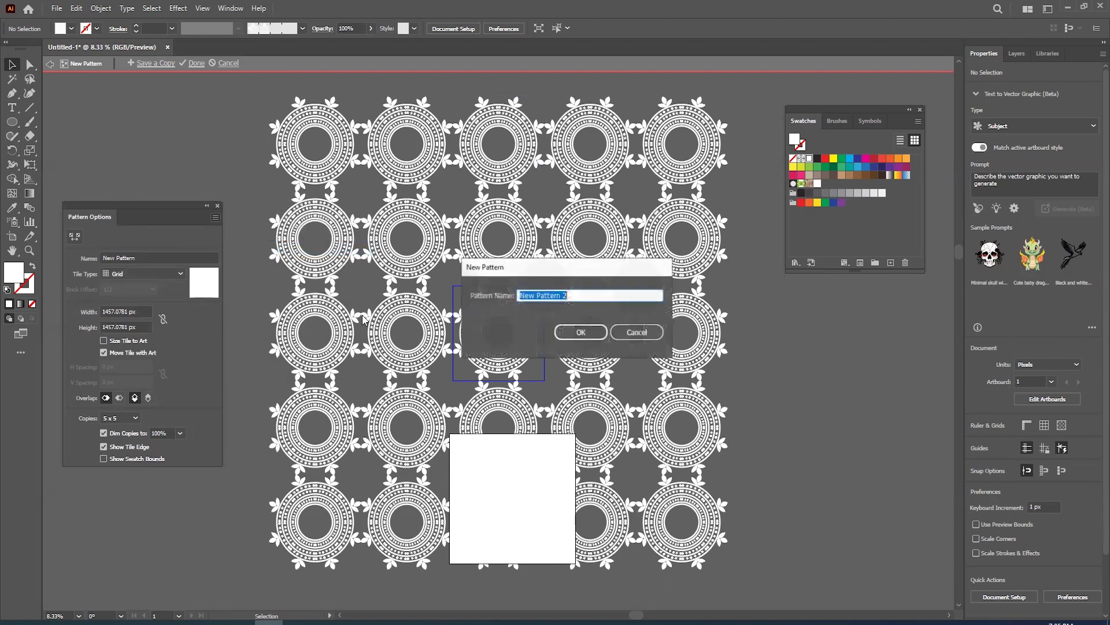
pyautogui.click(581, 333)
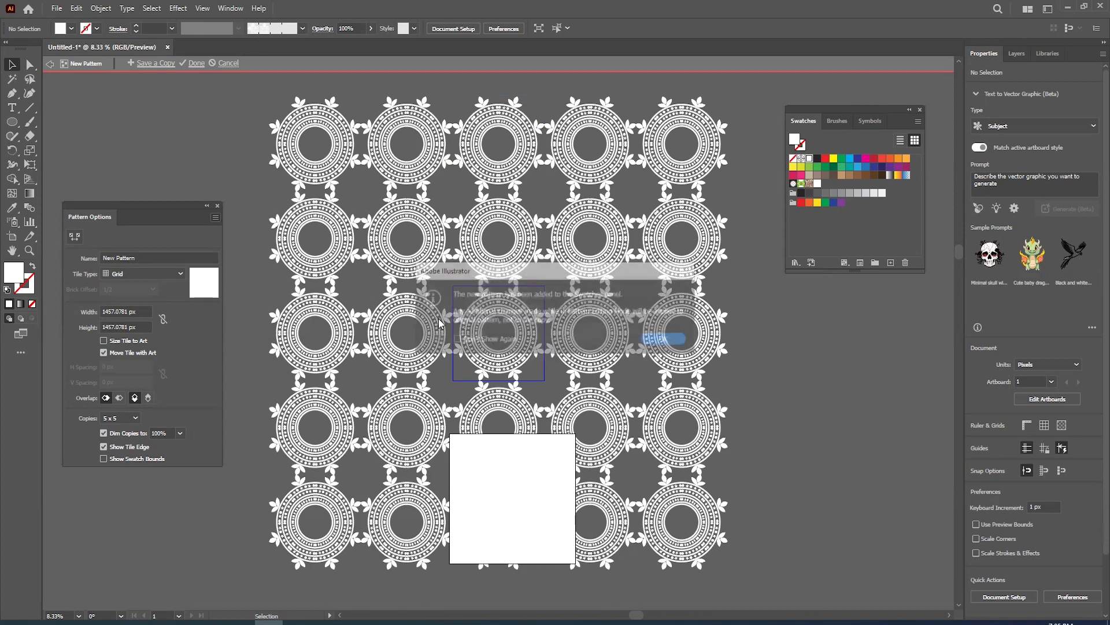
pyautogui.click(654, 343)
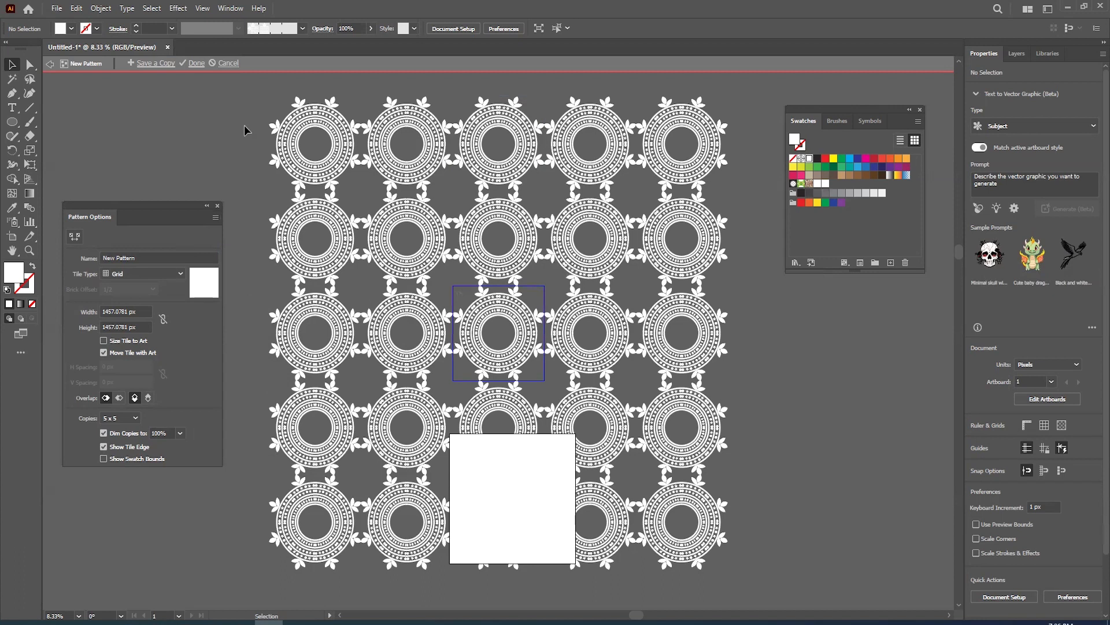
# - Cancel pattern editing and delete the original round ornament from the canvas
pyautogui.click(226, 63)
pyautogui.click(244, 275)
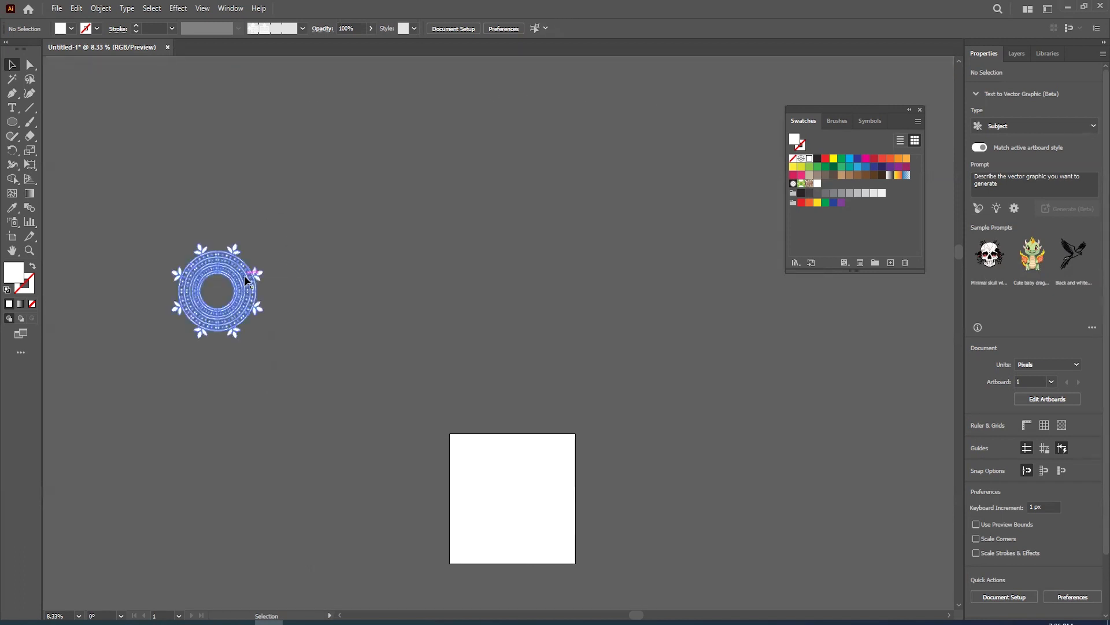
pyautogui.press('Delete')
# - Draw a 2000 x 2000 px rectangle exactly covering the artboard
pyautogui.click(14, 124)
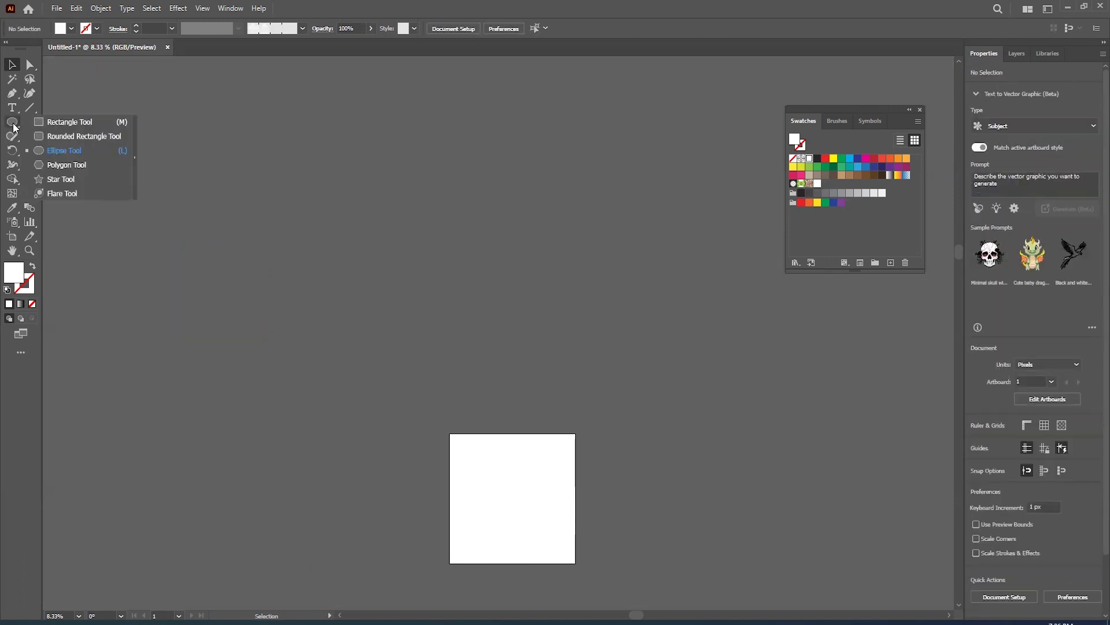
pyautogui.click(65, 125)
pyautogui.press('space')
pyautogui.moveTo(483, 471); pyautogui.dragTo(349, 308)
pyautogui.scroll(1, 348, 306)
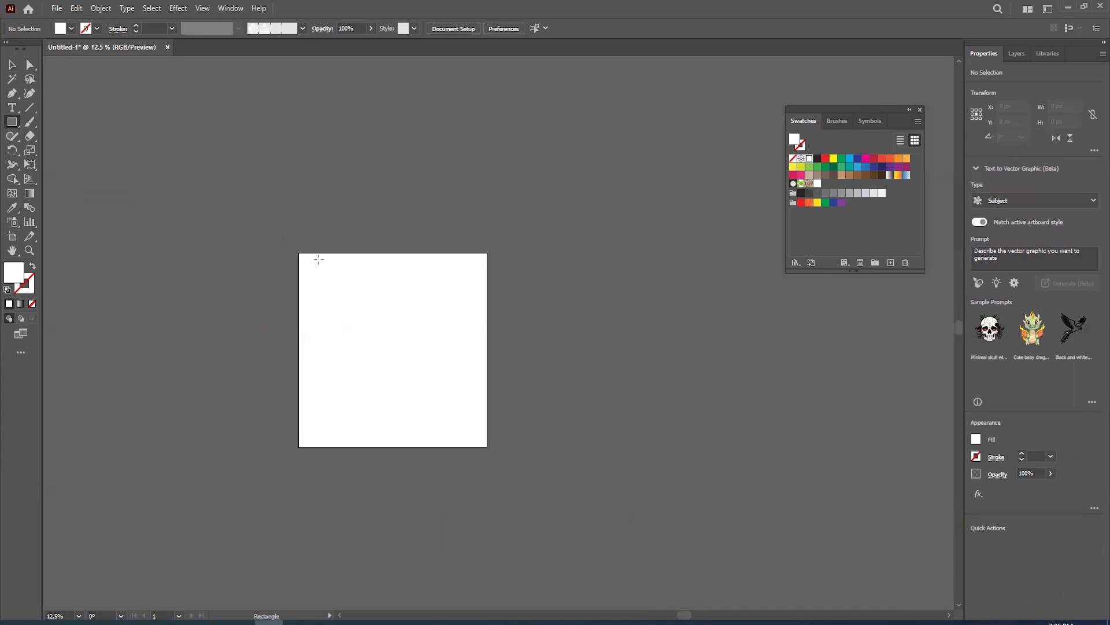
pyautogui.moveTo(298, 253)
pyautogui.mouseDown()
pyautogui.moveTo(473, 416)
pyautogui.moveTo(488, 446)
pyautogui.mouseUp()
pyautogui.scroll(1, 336, 294)
pyautogui.press('v')
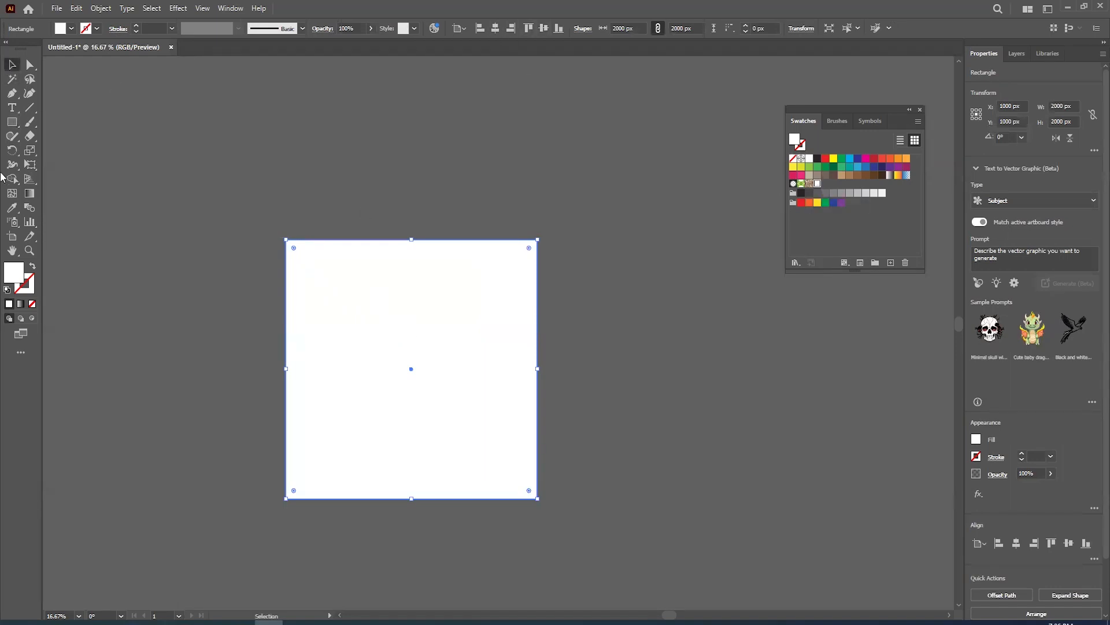
# - Try a black fill on the square, then fill it with the round-ornament pattern swatch
pyautogui.click(71, 29)
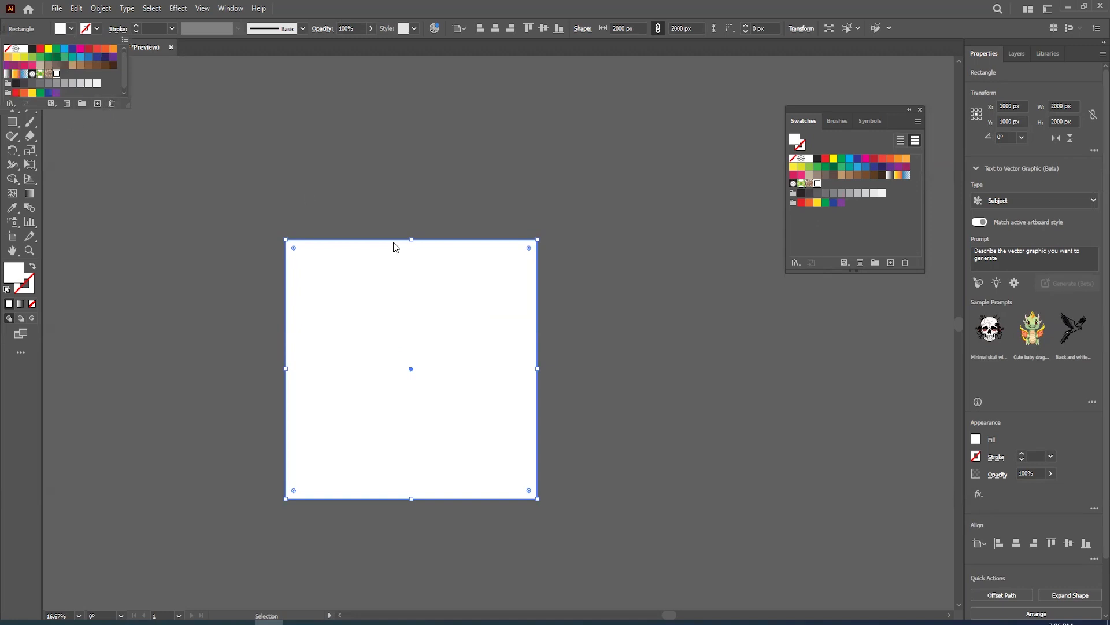
pyautogui.click(15, 85)
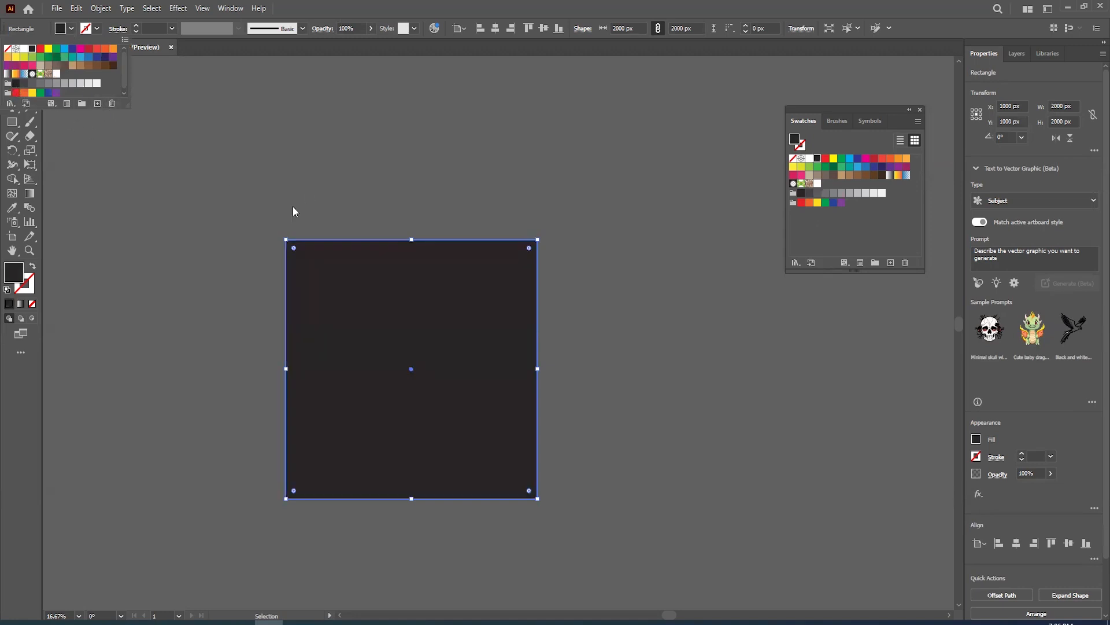
pyautogui.click(818, 183)
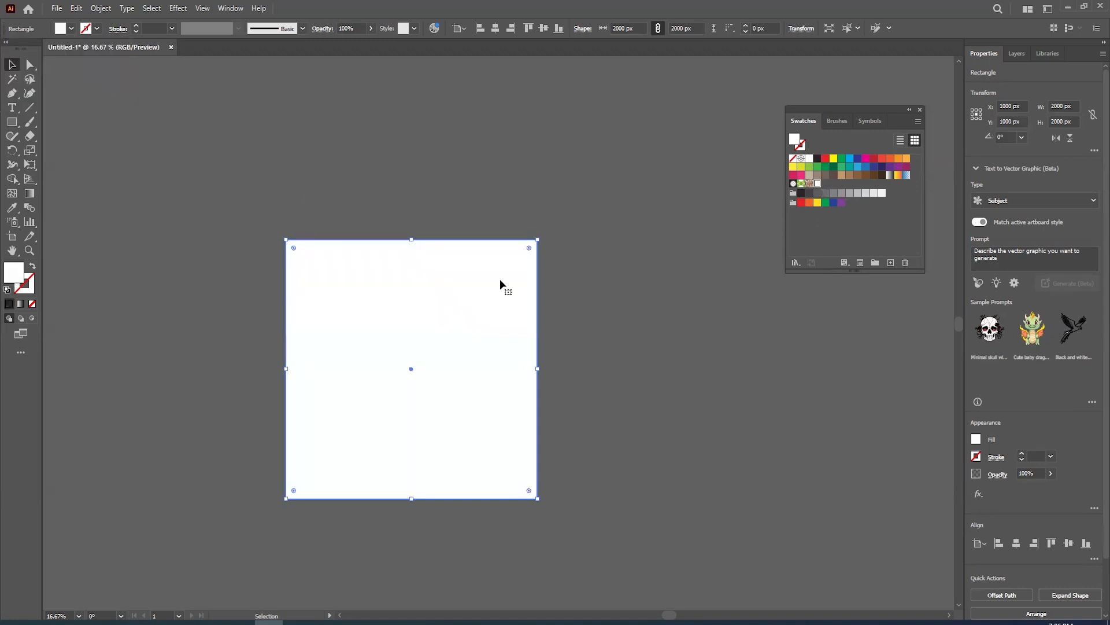
# - Move the patterned square off the artboard and enlarge it to about 4400 px so it shows a 3 x 3 arrangement of ornaments
pyautogui.moveTo(327, 307); pyautogui.dragTo(437, 305)
pyautogui.scroll(-2, 522, 422)
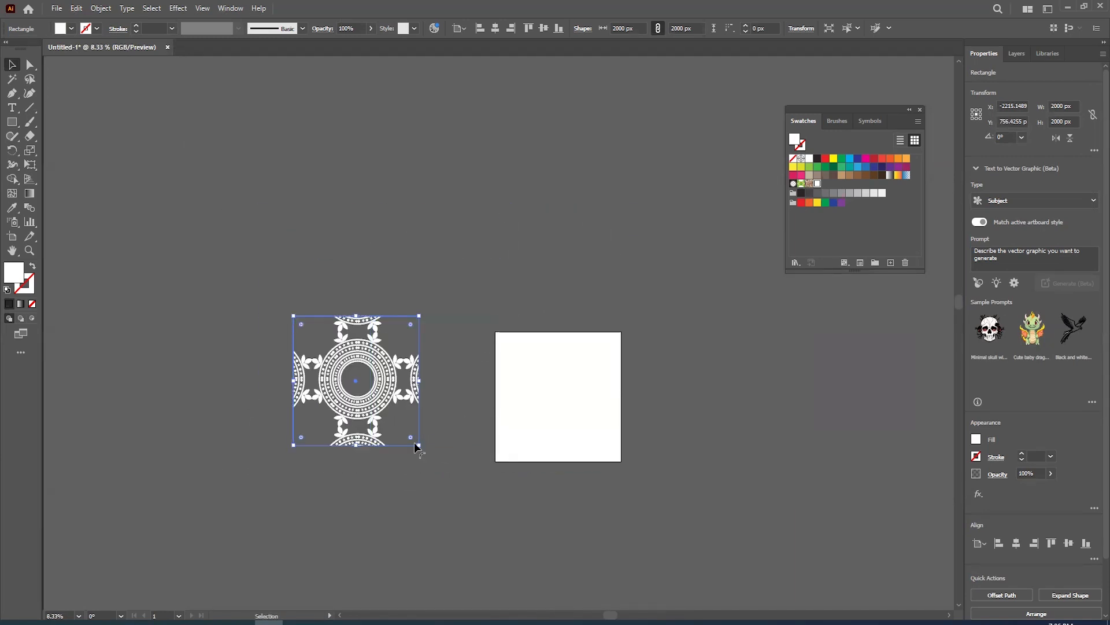
pyautogui.moveTo(420, 447); pyautogui.dragTo(548, 522)
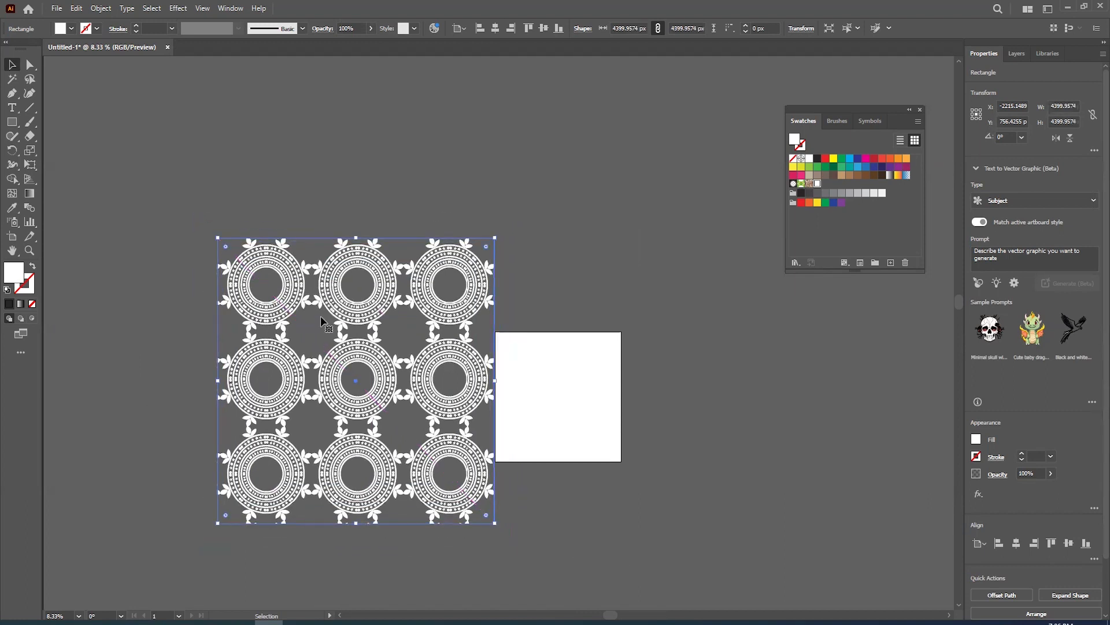
pyautogui.moveTo(360, 262); pyautogui.dragTo(281, 202)
pyautogui.hotkey('ctrl', 'z')
# - Expand the square's pattern fill into artwork and scale the resulting group down to about 1696 px square
pyautogui.click(101, 8)
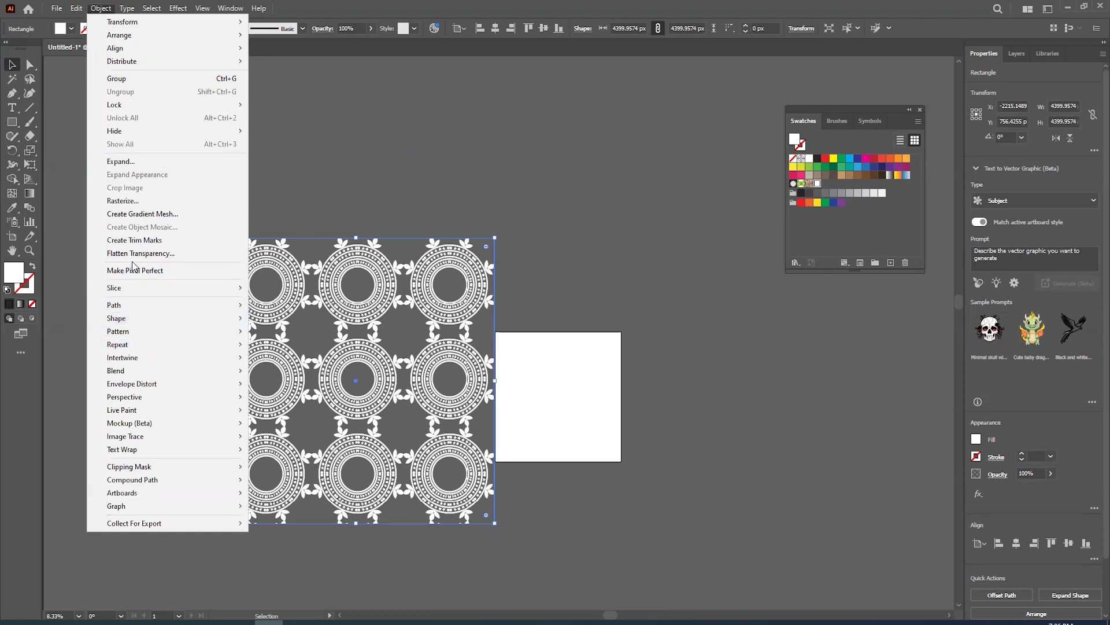
pyautogui.click(145, 162)
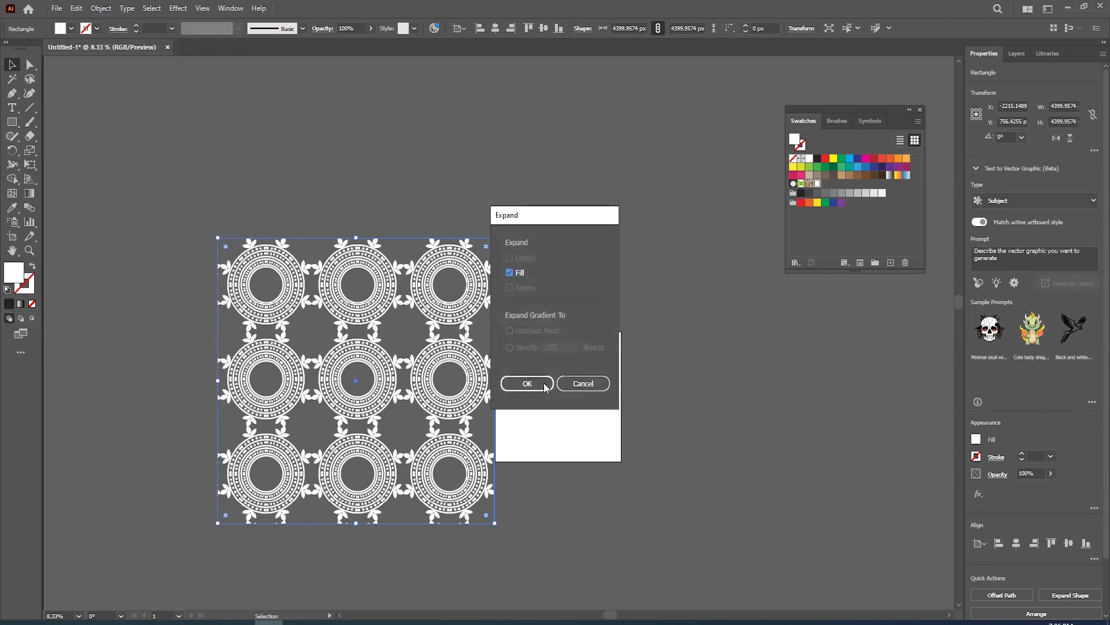
pyautogui.click(523, 383)
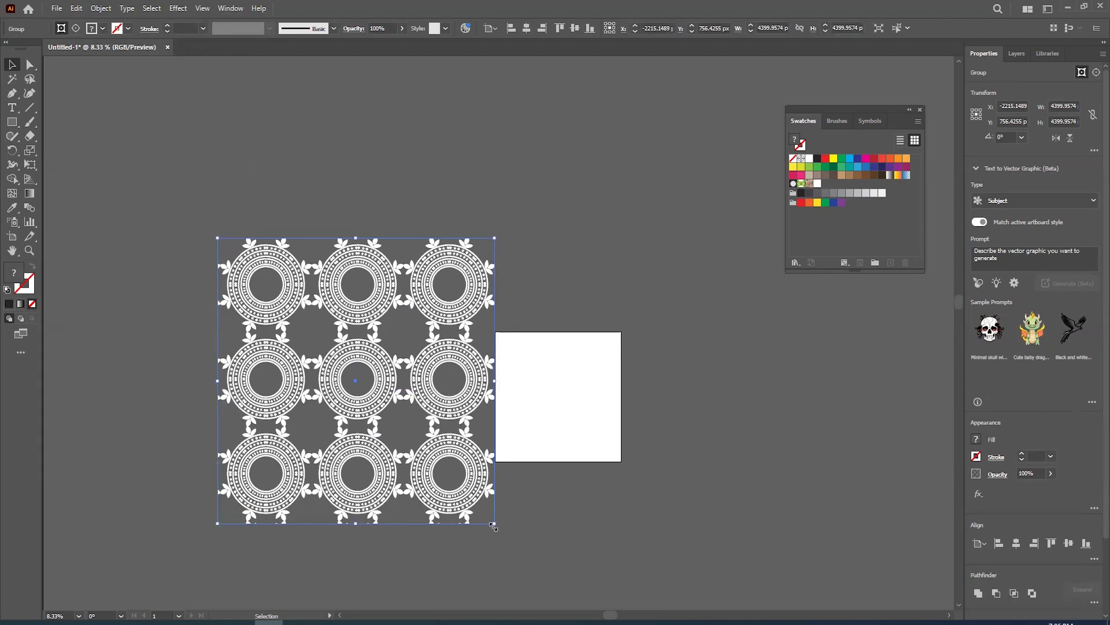
pyautogui.moveTo(494, 523); pyautogui.dragTo(455, 439)
# - Give the expanded group's clipping path a black fill as the pattern background
pyautogui.click(76, 31)
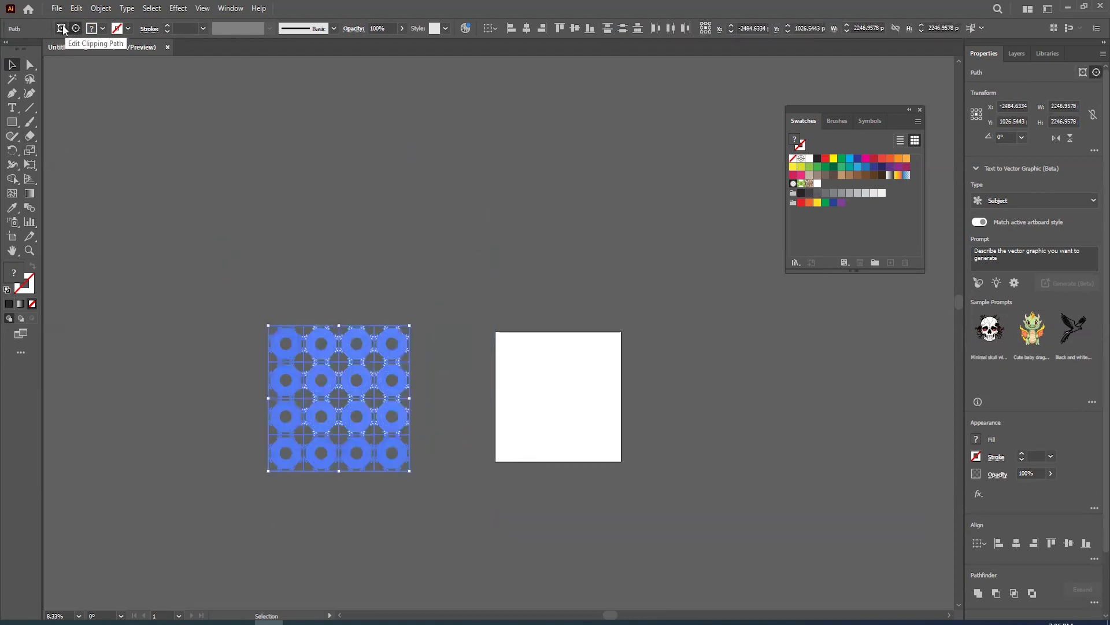
pyautogui.click(62, 29)
pyautogui.click(97, 32)
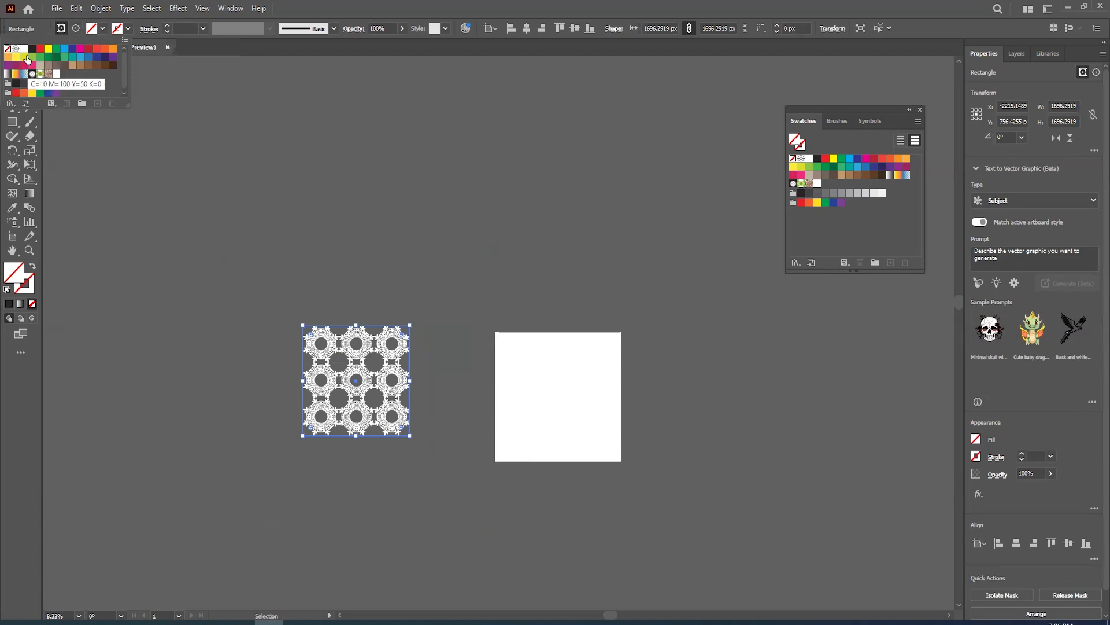
pyautogui.click(31, 50)
pyautogui.click(213, 262)
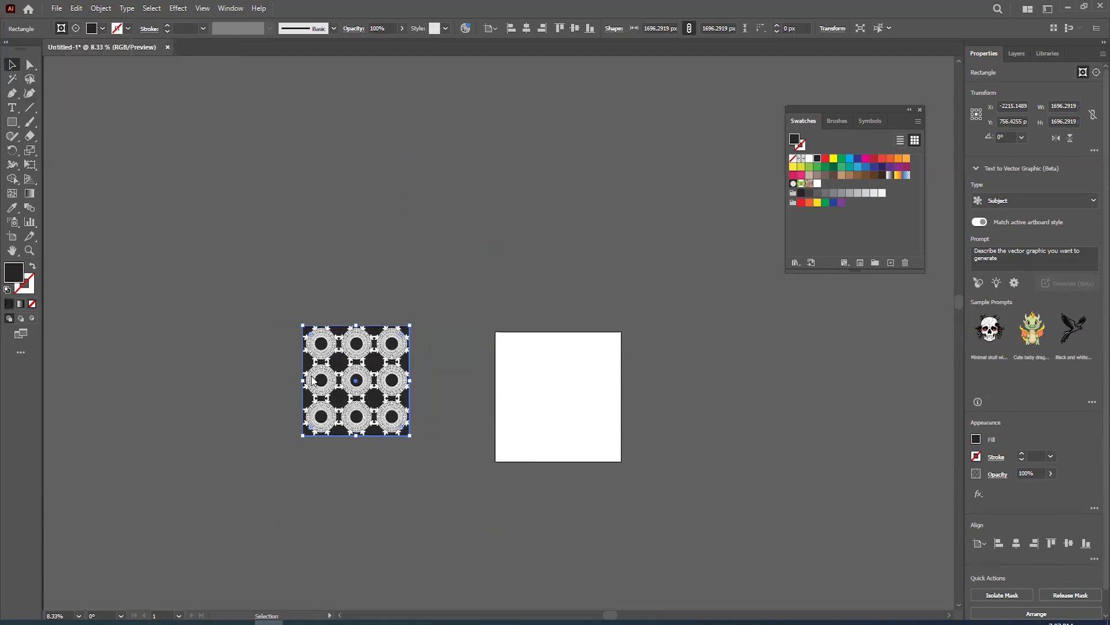
# - Move the black-backed pattern onto the artboard and scale it up to cover the whole artboard
pyautogui.scroll(3, 316, 376)
pyautogui.click(155, 360)
pyautogui.moveTo(331, 514); pyautogui.dragTo(247, 437)
pyautogui.scroll(-1, 248, 437)
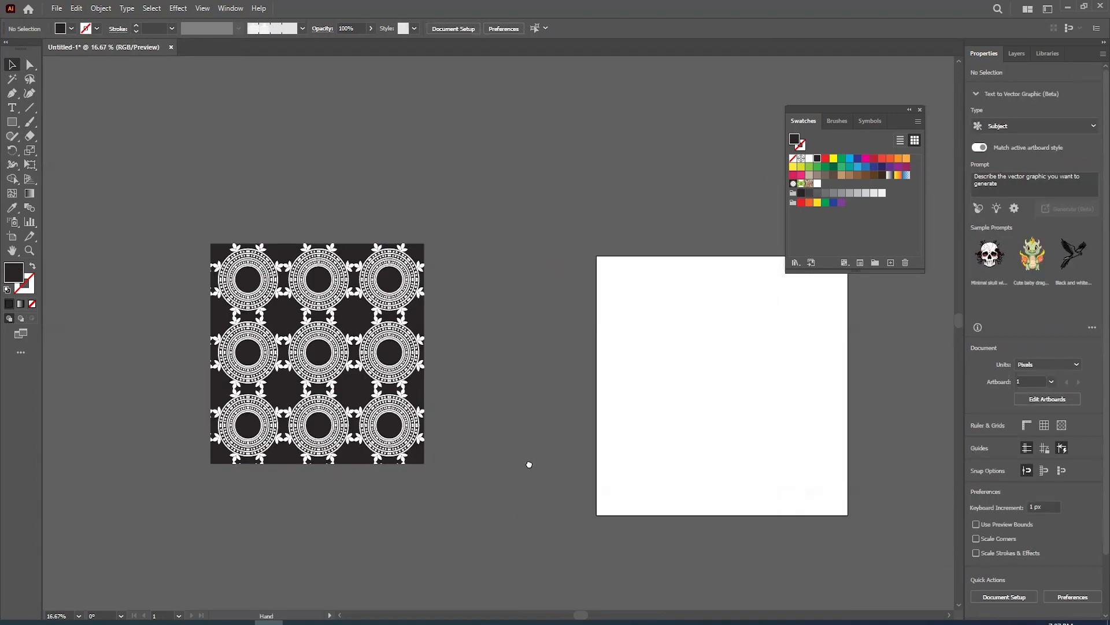
pyautogui.moveTo(528, 463); pyautogui.dragTo(455, 455)
pyautogui.moveTo(247, 348); pyautogui.dragTo(590, 389)
pyautogui.moveTo(636, 365); pyautogui.dragTo(632, 357)
pyautogui.press('space')
pyautogui.moveTo(632, 357); pyautogui.dragTo(477, 333)
pyautogui.moveTo(584, 445); pyautogui.dragTo(642, 487)
pyautogui.click(270, 353)
pyautogui.scroll(1, 457, 420)
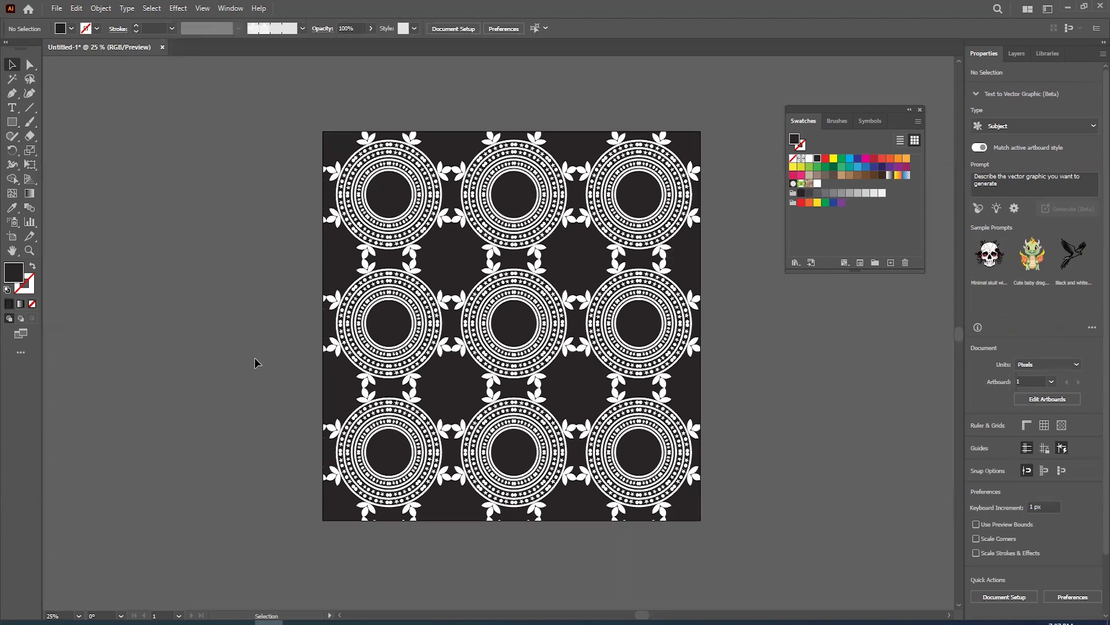
pyautogui.scroll(-1, 252, 362)
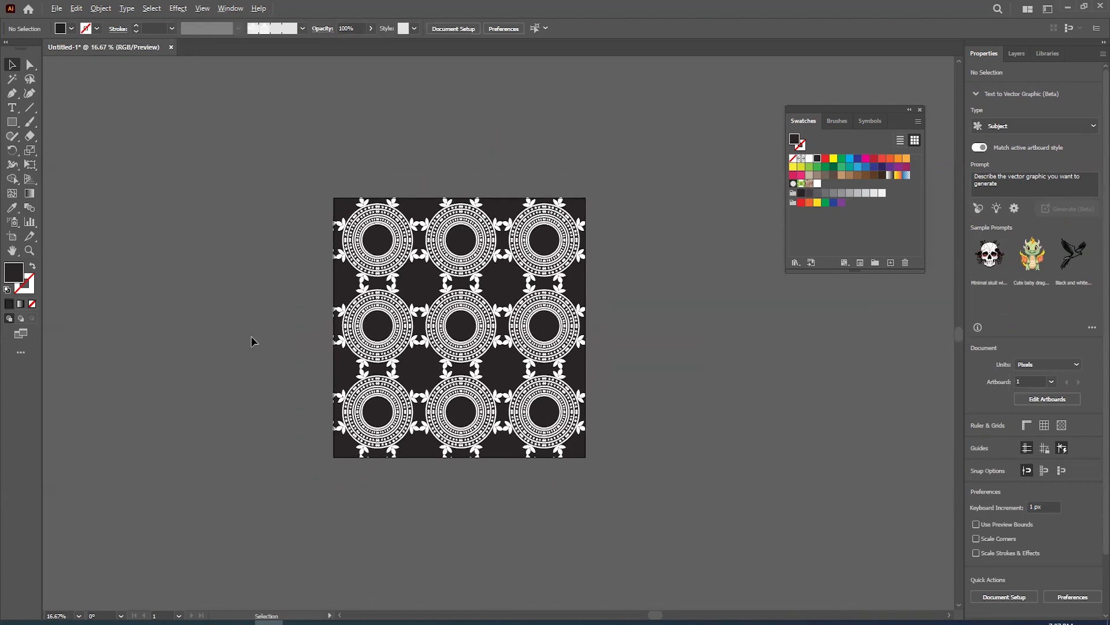
# - Begin exporting the artwork to the Desktop with the file name 1
pyautogui.scroll(-1, 251, 336)
pyautogui.click(57, 8)
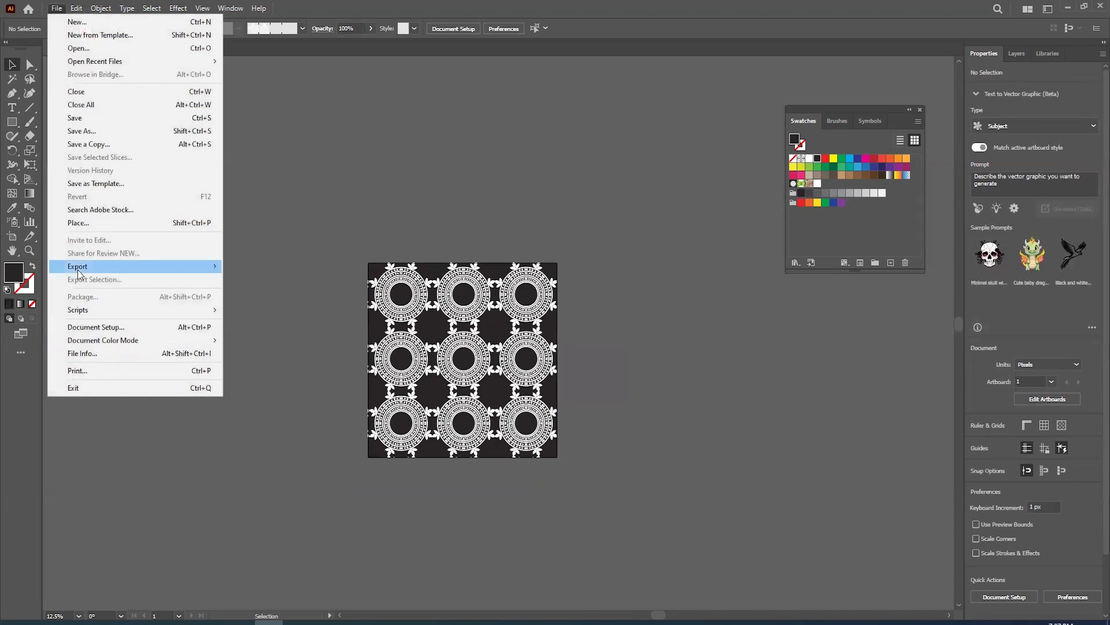
pyautogui.moveTo(189, 270)
pyautogui.click(289, 280)
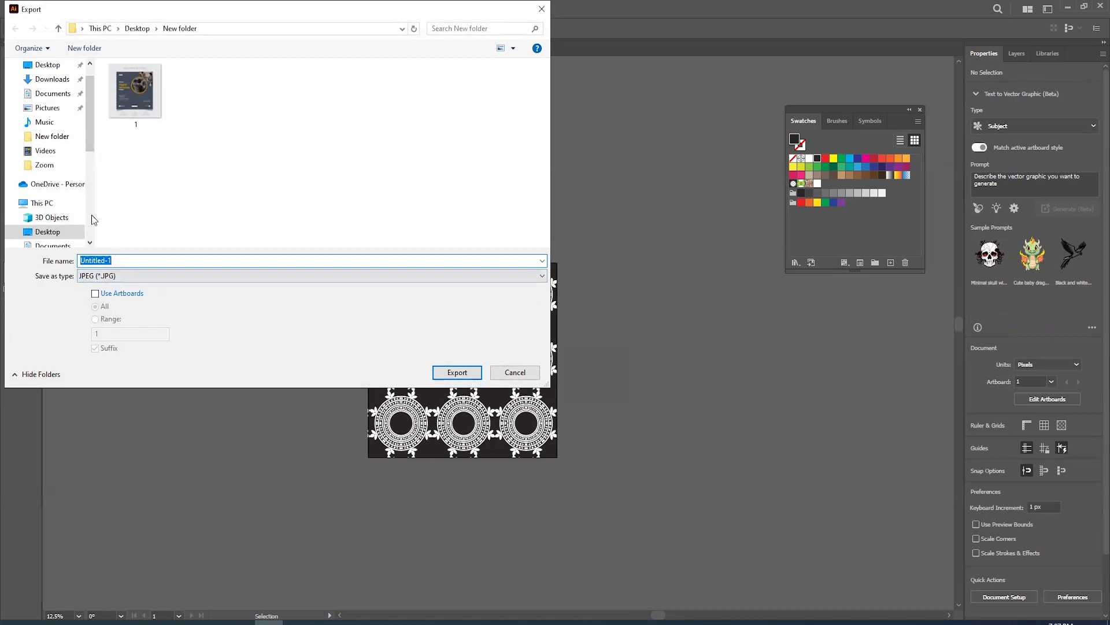
pyautogui.click(47, 64)
pyautogui.click(127, 262)
pyautogui.write('1')
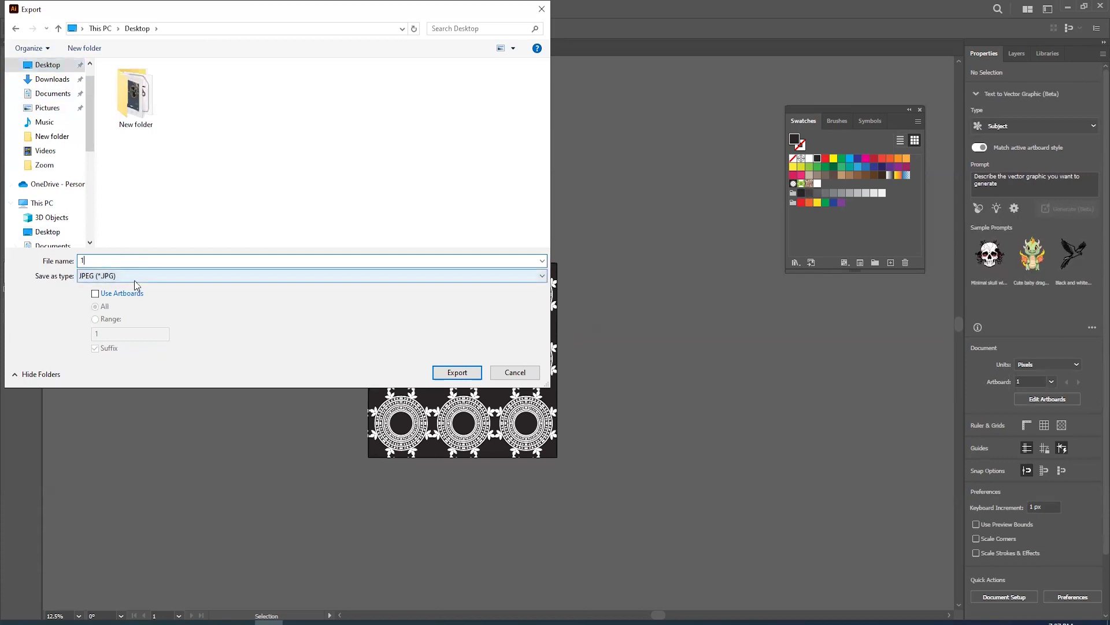
# - Export it as a PNG using all artboards, at High (300 ppi) resolution
pyautogui.click(120, 276)
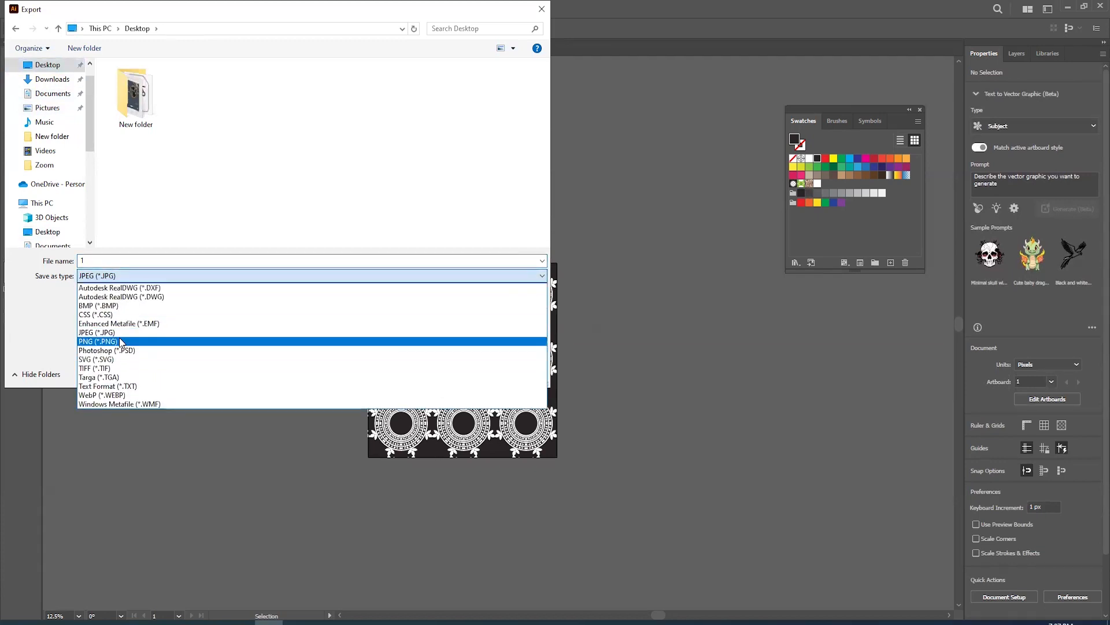
pyautogui.click(119, 338)
pyautogui.click(96, 293)
pyautogui.click(477, 375)
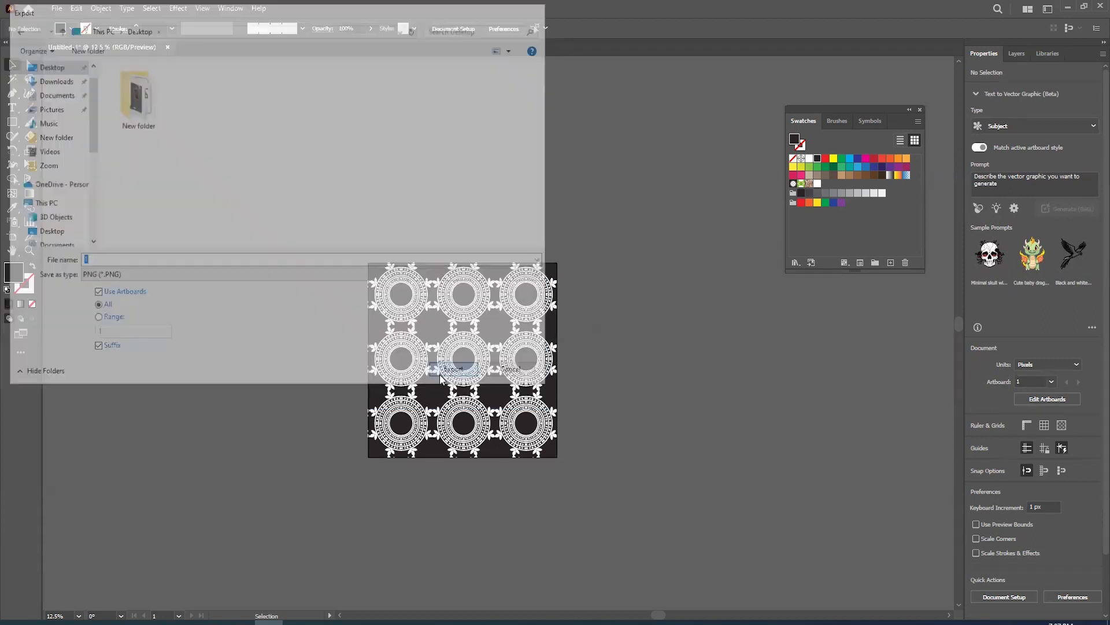
pyautogui.click(556, 313)
pyautogui.click(538, 389)
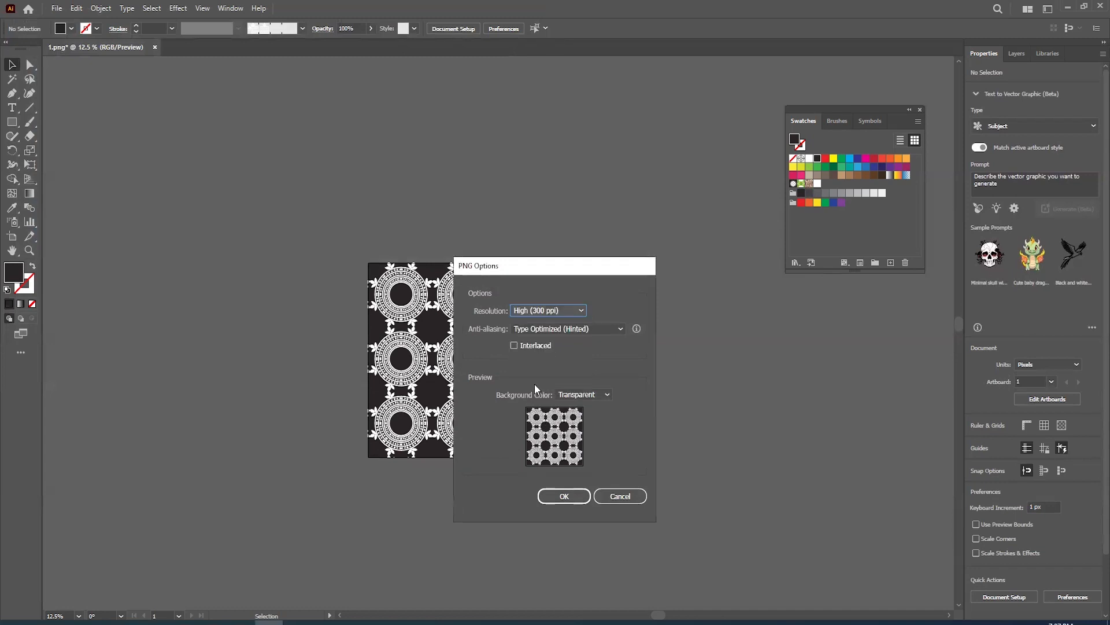
pyautogui.click(564, 497)
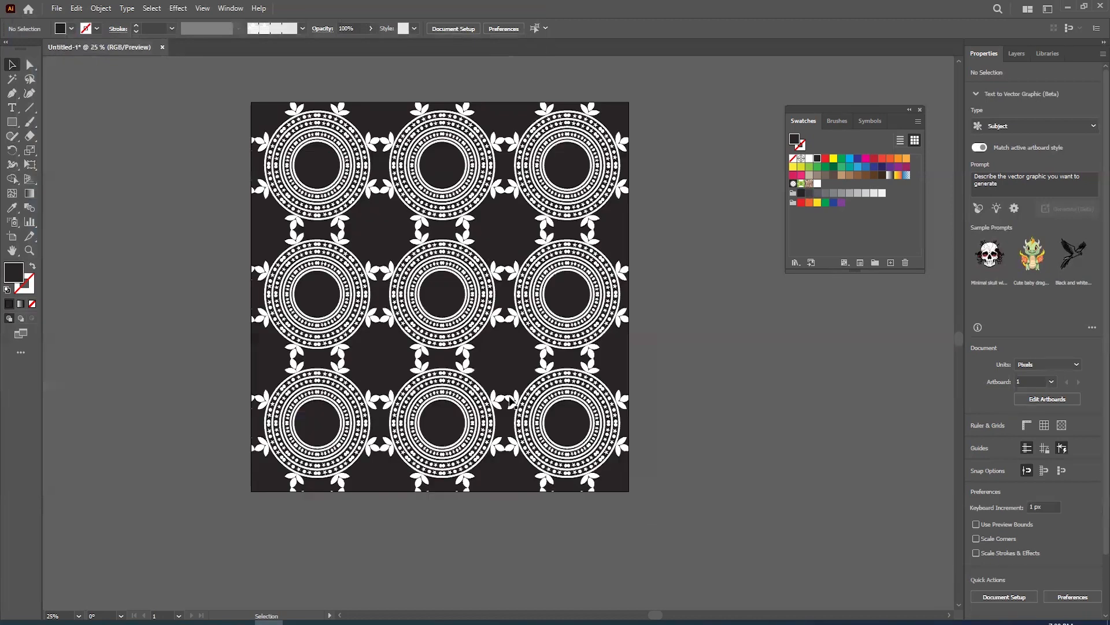
# - Shrink the pattern group slightly about its centre to leave an even white margin on the artboard
pyautogui.click(464, 399)
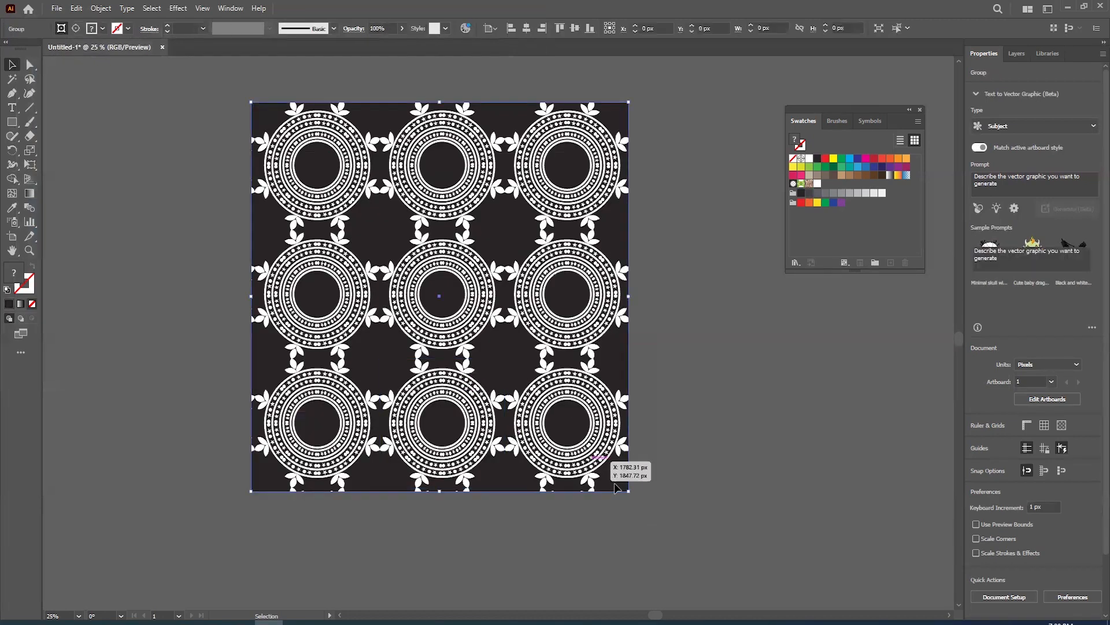
pyautogui.moveTo(629, 491); pyautogui.dragTo(622, 483)
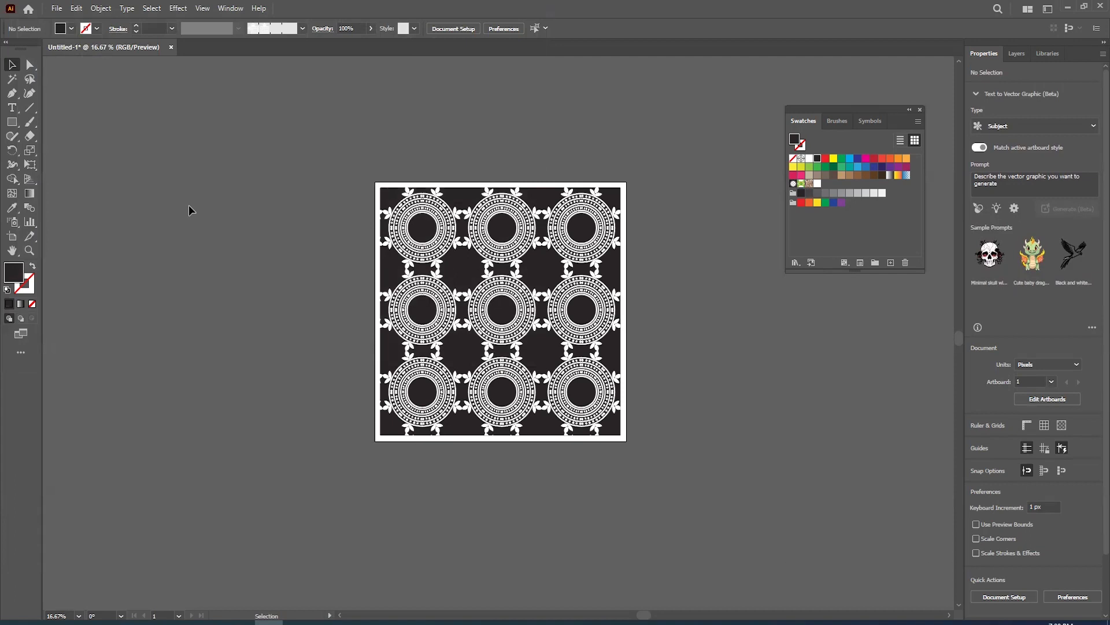
# - Save the design to the Desktop as an Illustrator EPS file named Untitled-1
pyautogui.click(56, 8)
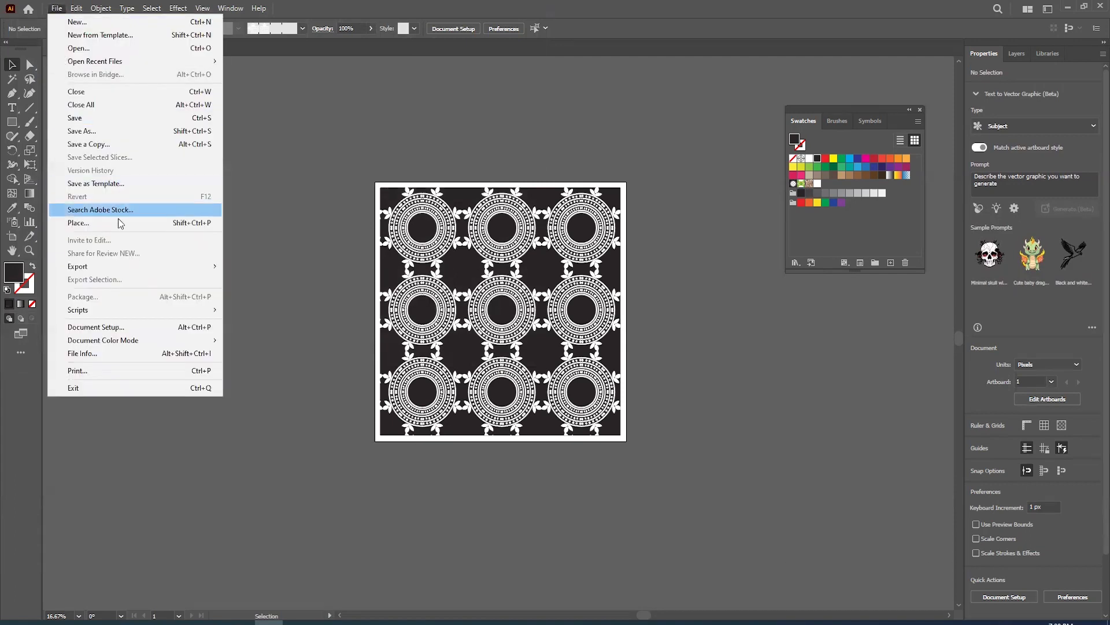
pyautogui.click(112, 147)
pyautogui.click(110, 276)
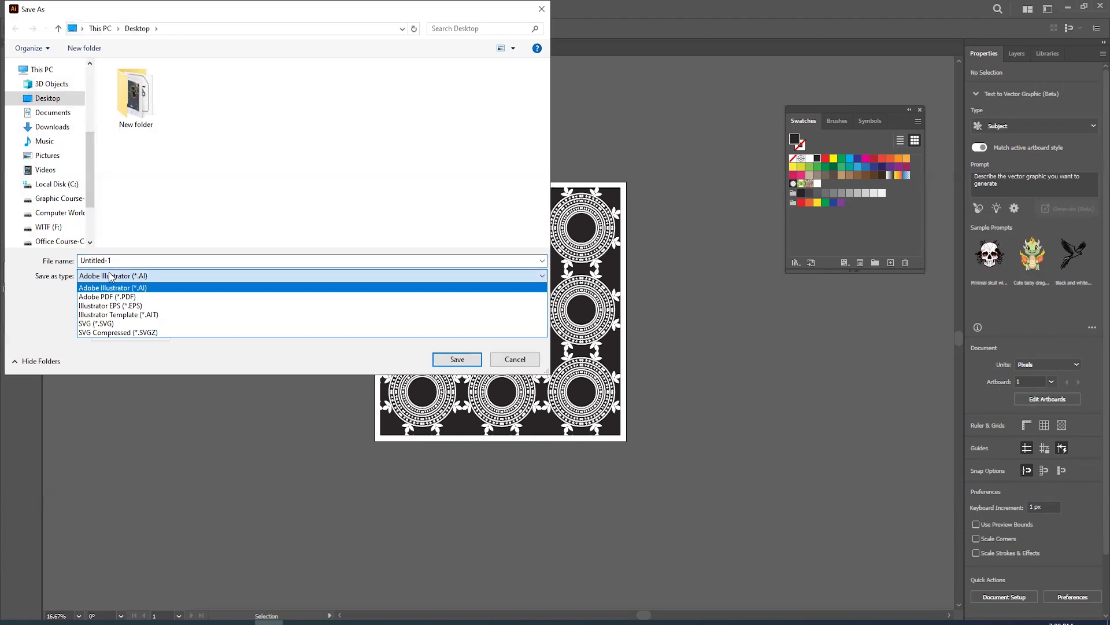
pyautogui.click(104, 306)
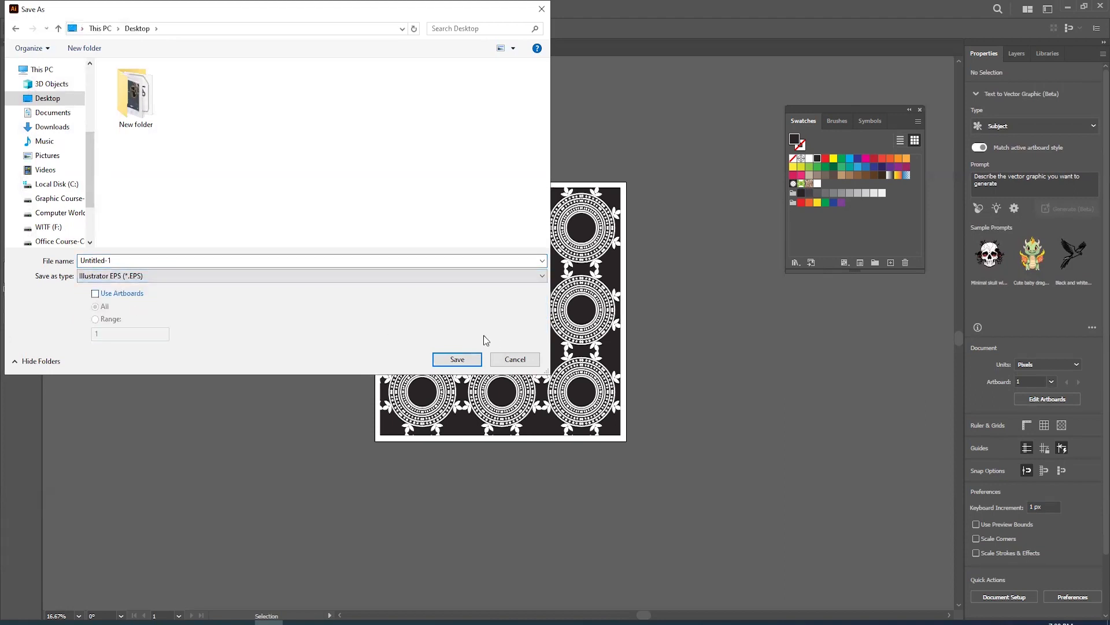
pyautogui.click(451, 362)
# - Set the EPS version to Illustrator CC EPS and complete the save in that legacy format
pyautogui.click(564, 147)
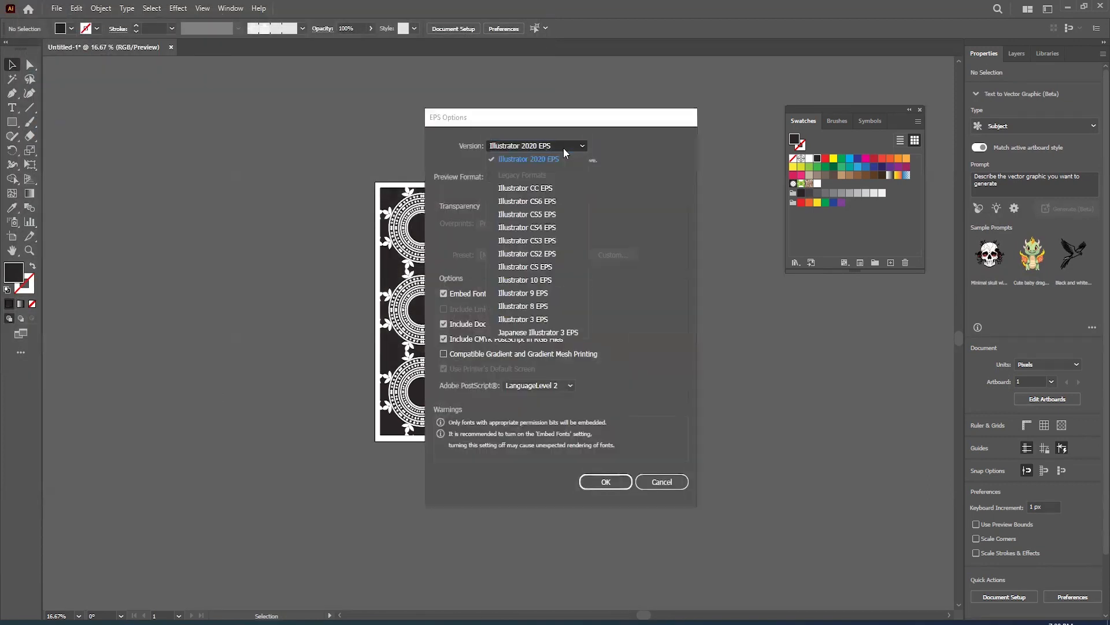
pyautogui.click(543, 186)
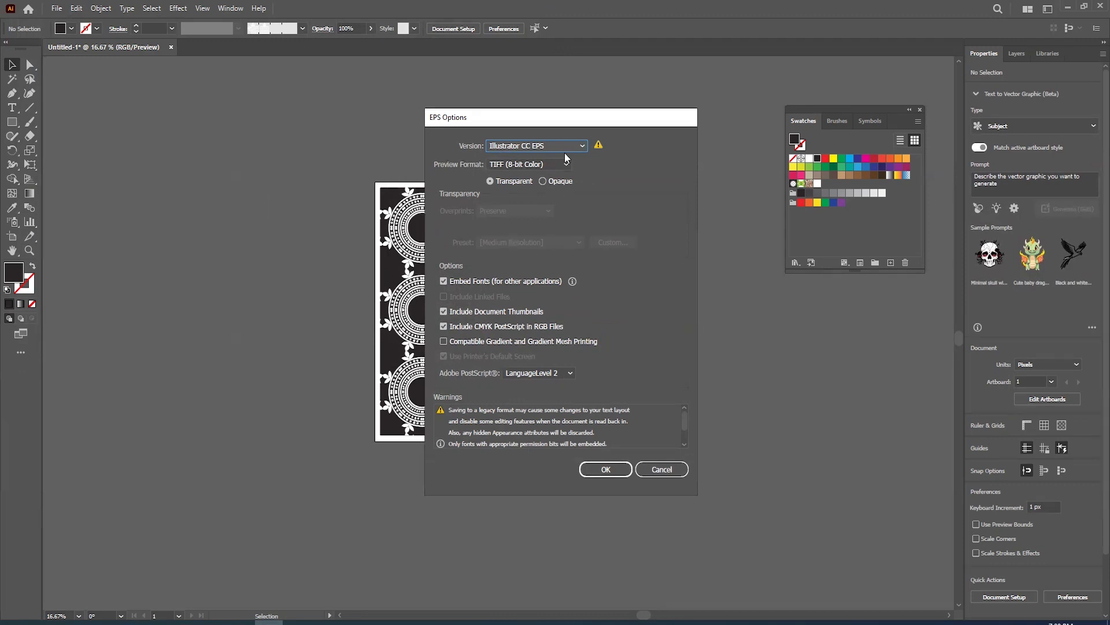
pyautogui.click(619, 469)
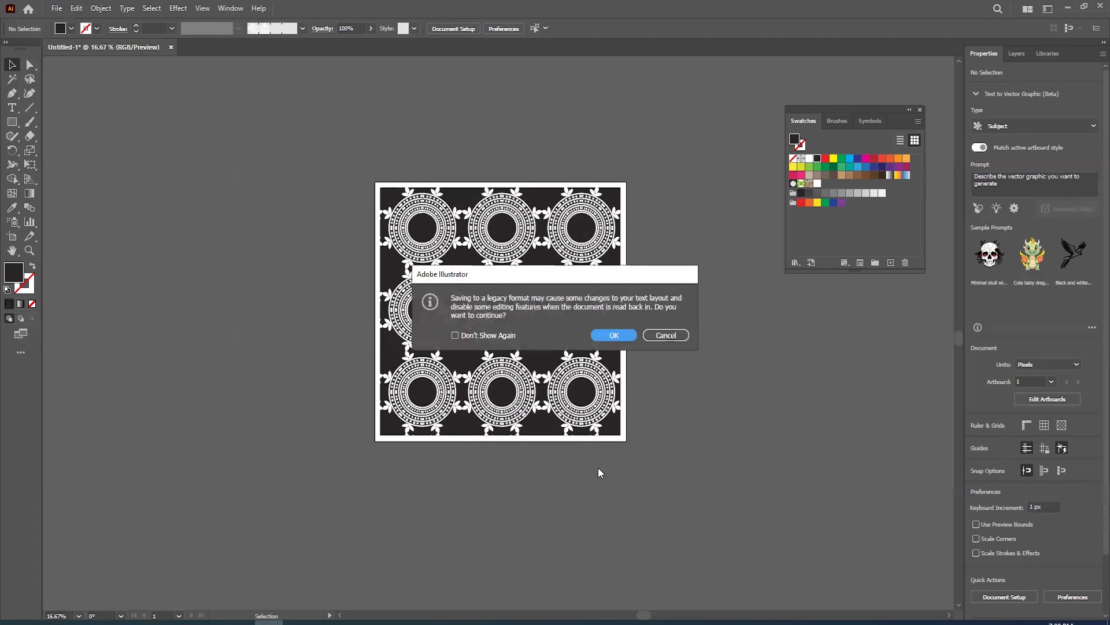
pyautogui.click(608, 335)
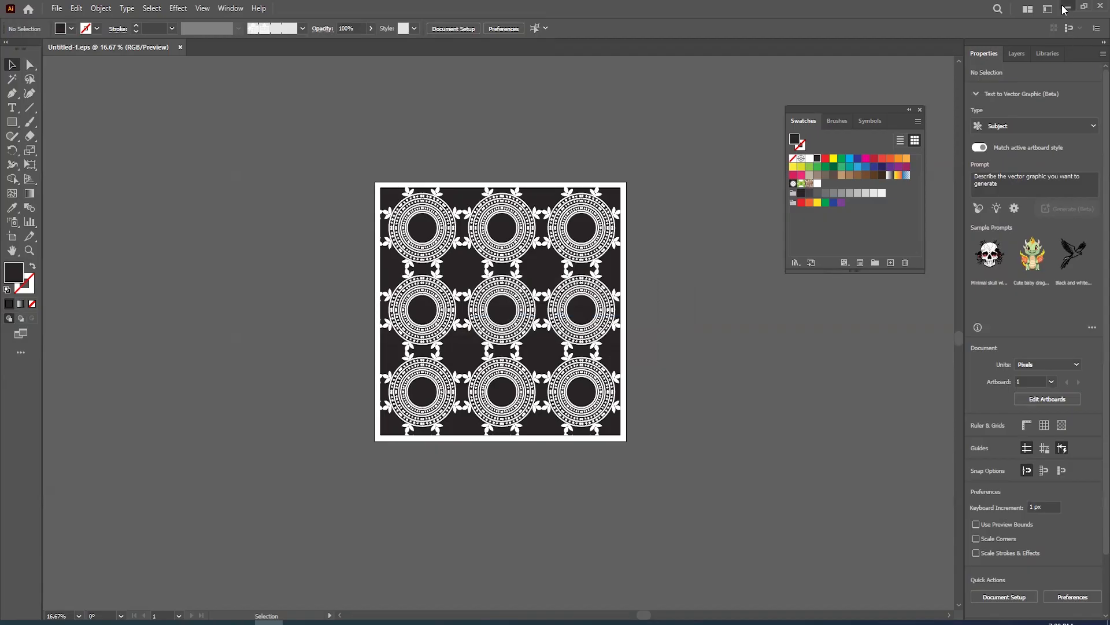
# - Switch to the Windows desktop, move the saved EPS and exported PNG files into open space, and select them
pyautogui.click(1067, 7)
pyautogui.moveTo(23, 263); pyautogui.dragTo(250, 215)
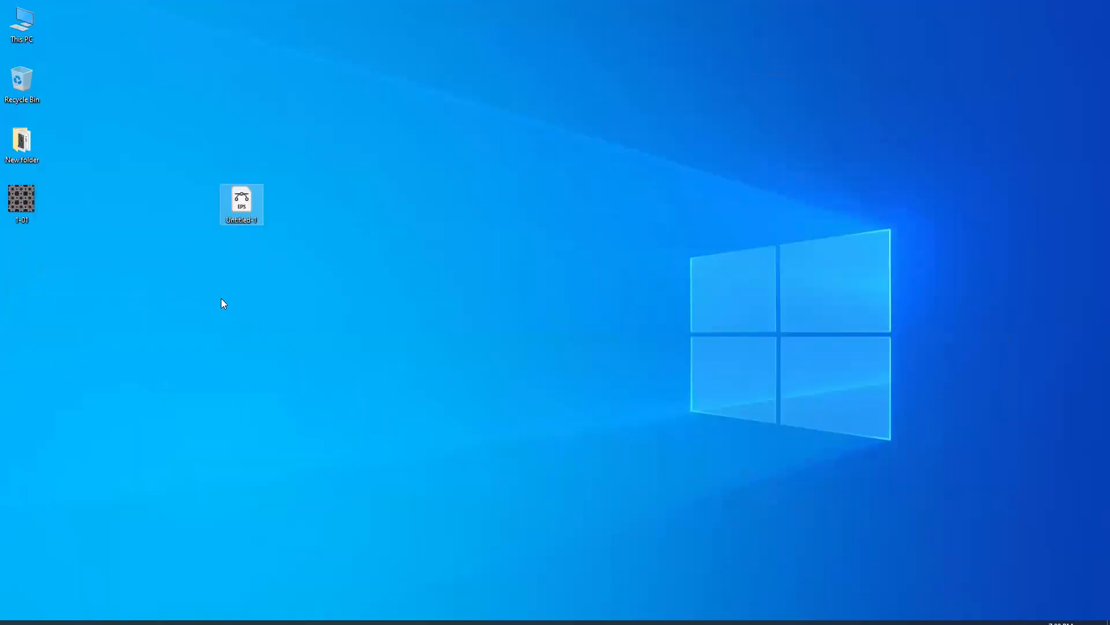
pyautogui.moveTo(30, 199); pyautogui.dragTo(155, 265)
pyautogui.moveTo(324, 278); pyautogui.dragTo(168, 203)
# - Rename the EPS and PNG files as 1 and place the PNG beside the EPS
pyautogui.rightClick(242, 198)
pyautogui.click(297, 383)
pyautogui.write('1')
pyautogui.press('Return')
pyautogui.click(199, 356)
pyautogui.moveTo(157, 263); pyautogui.dragTo(205, 204)
# - Compress the EPS and PNG files together into a ZIP archive named 1 on the desktop
pyautogui.moveTo(158, 148); pyautogui.dragTo(373, 347)
pyautogui.rightClick(234, 177)
pyautogui.moveTo(155, 176); pyautogui.dragTo(283, 248)
pyautogui.rightClick(235, 204)
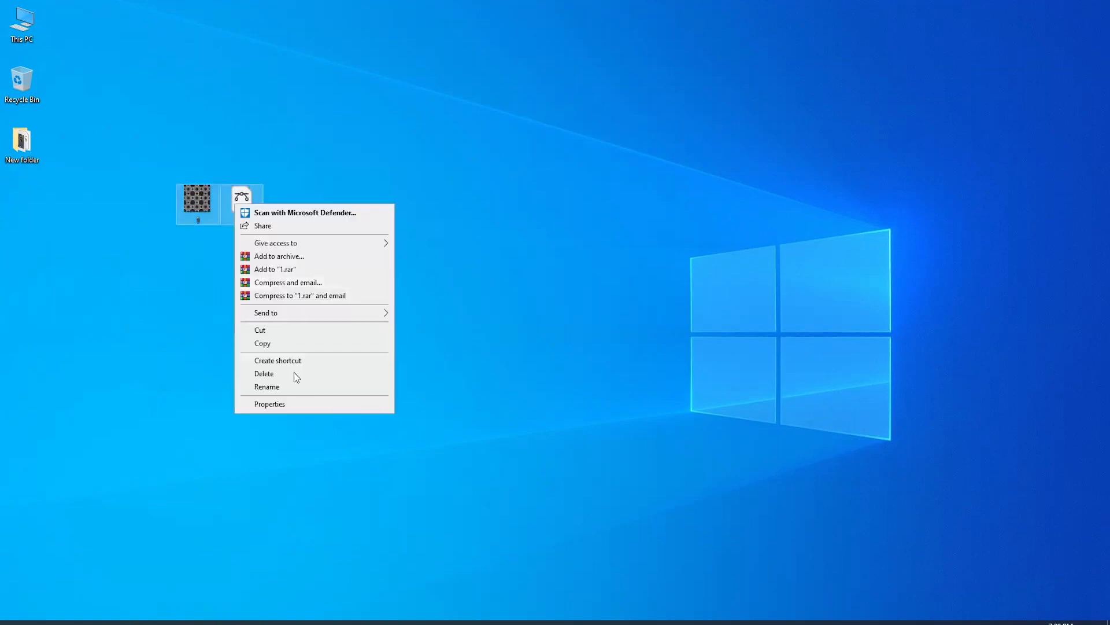
pyautogui.moveTo(290, 313)
pyautogui.click(430, 328)
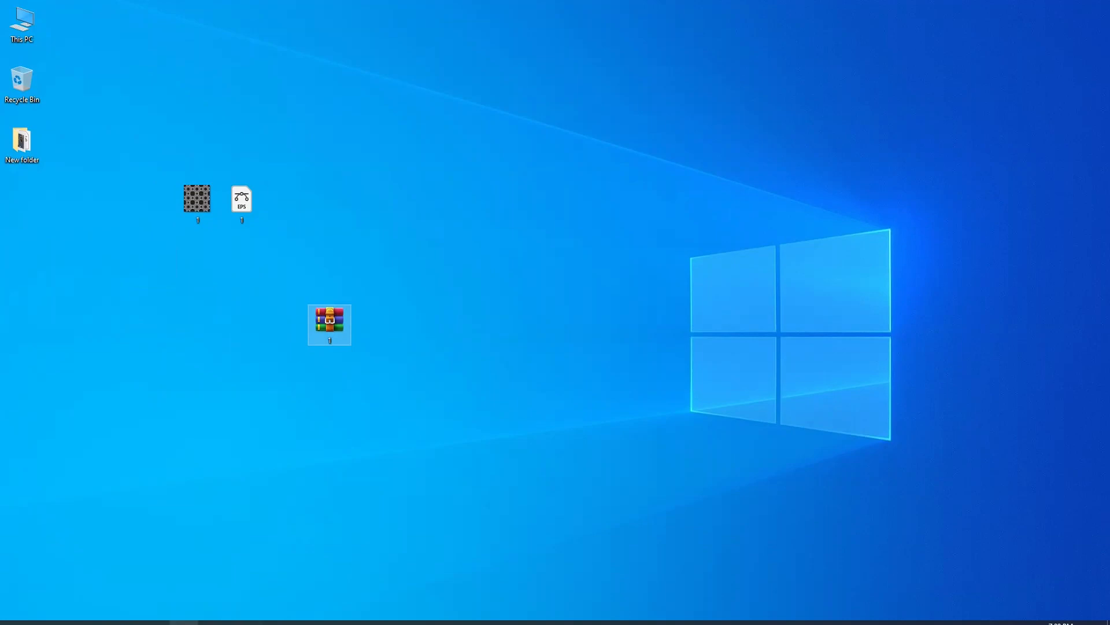
# - Switch to Pikbest in Chrome, upload 1.zip from the Desktop, and open its information form
pyautogui.click(212, 622)
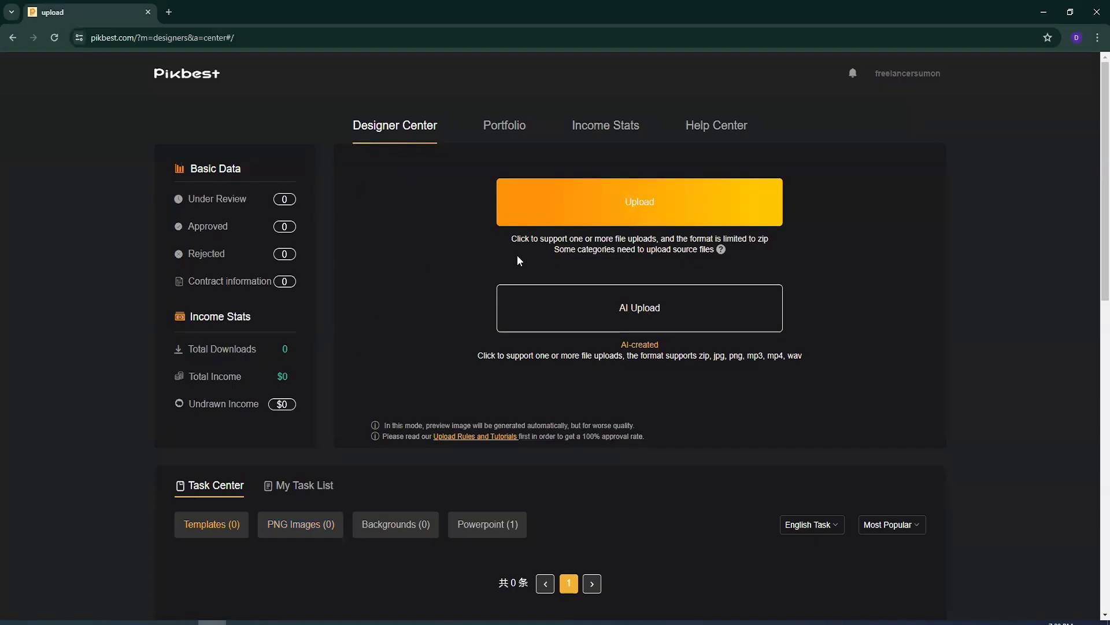
pyautogui.click(653, 206)
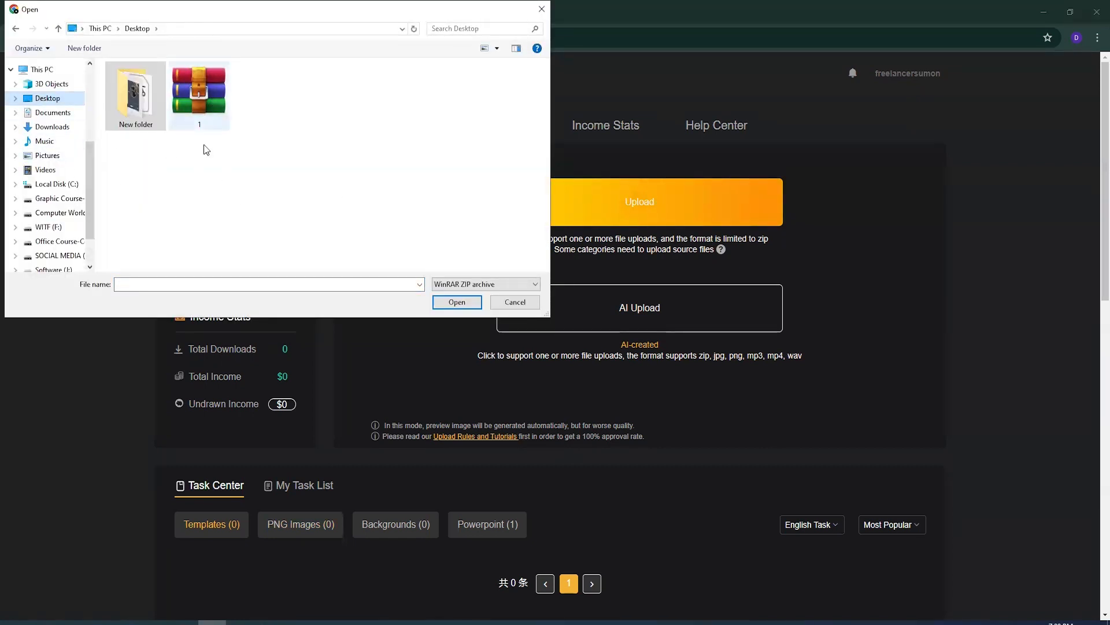
pyautogui.doubleClick(204, 92)
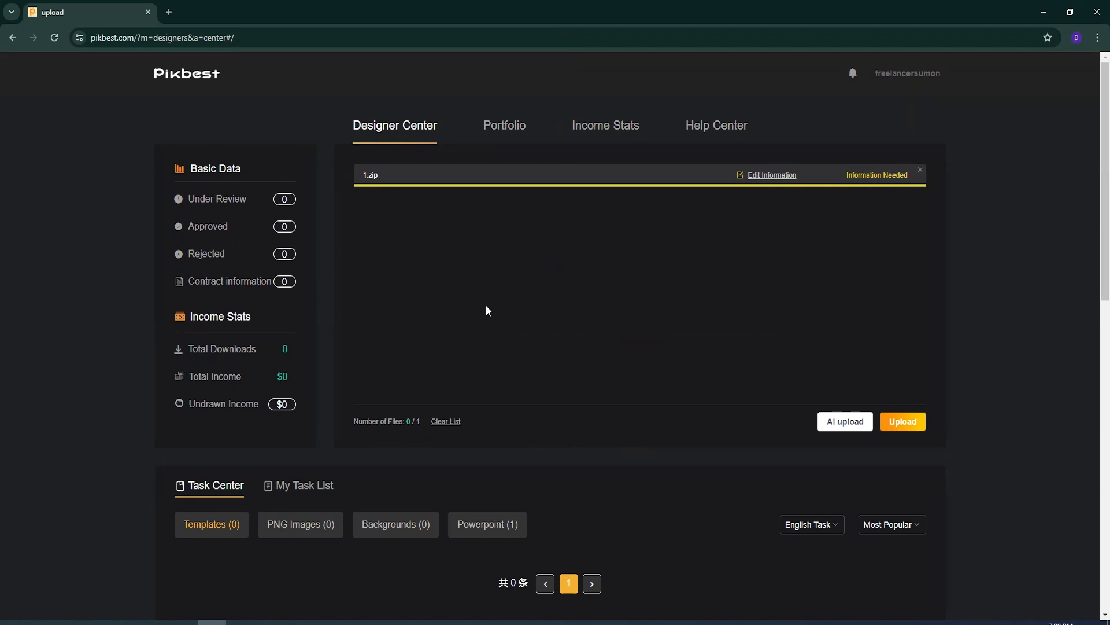
pyautogui.click(769, 176)
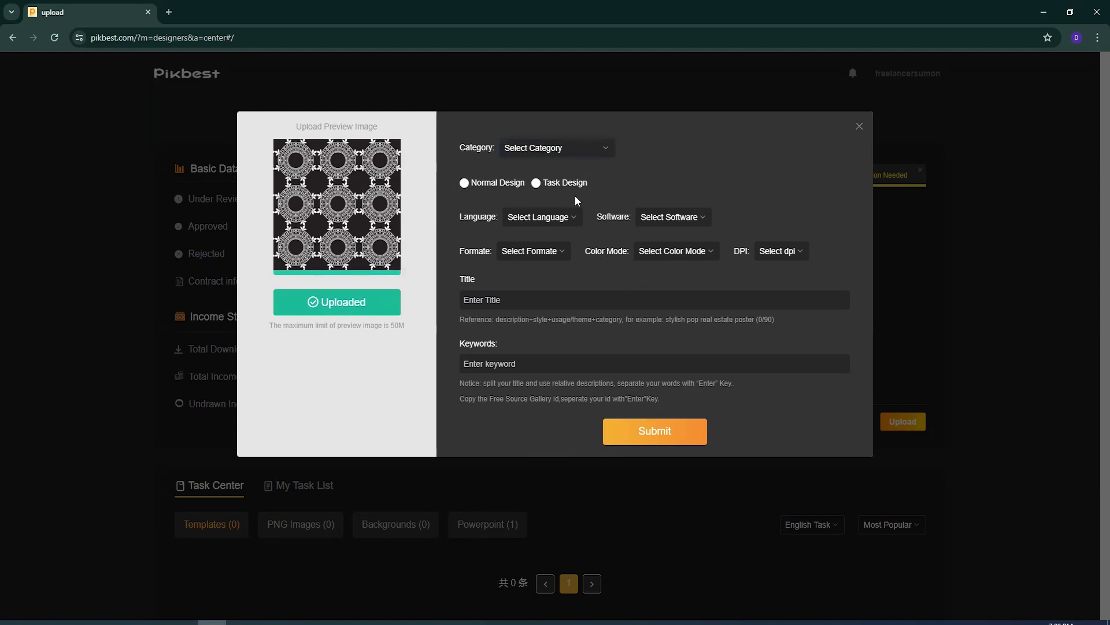
# - Set the upload's category to PNG Images with Normal Design, and its language to English
pyautogui.click(577, 148)
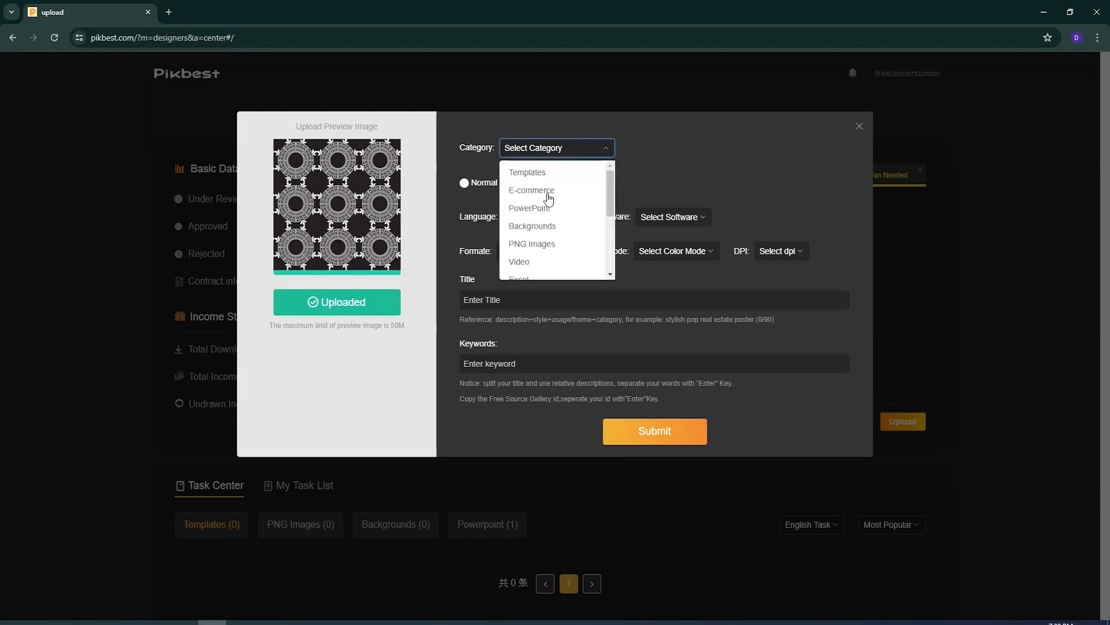
pyautogui.click(550, 252)
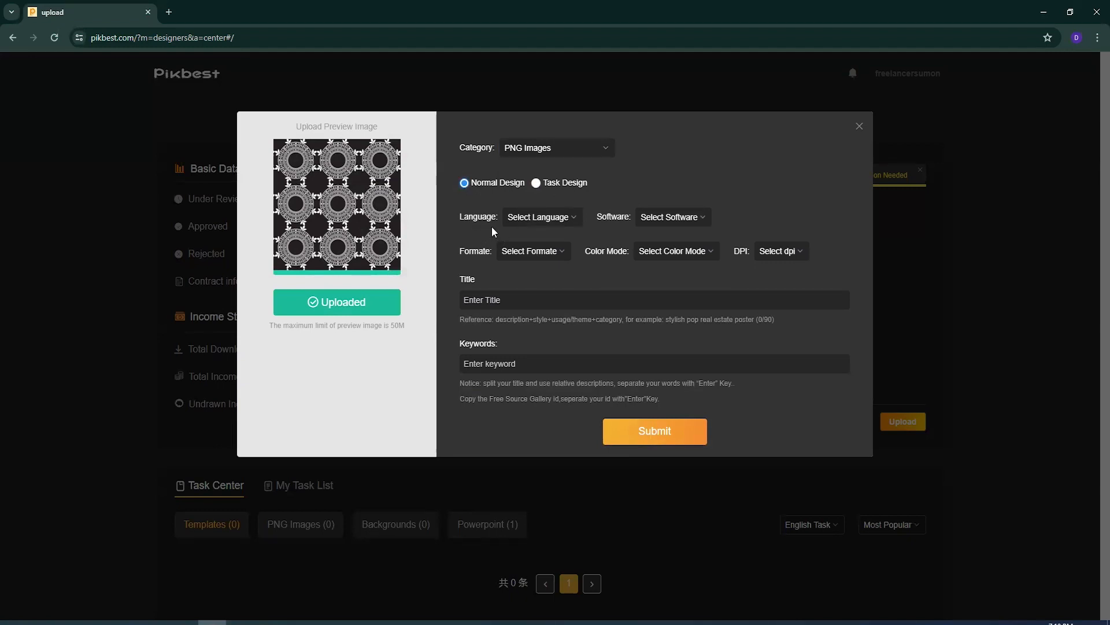
pyautogui.click(558, 219)
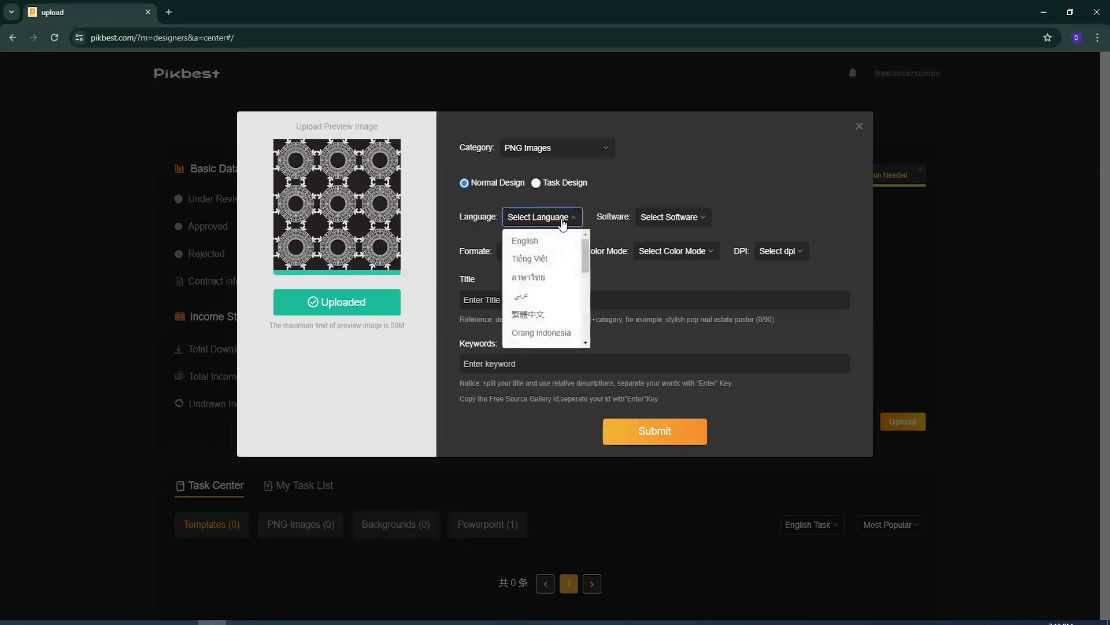
pyautogui.scroll(-3, 532, 295)
pyautogui.scroll(3, 537, 309)
pyautogui.click(529, 240)
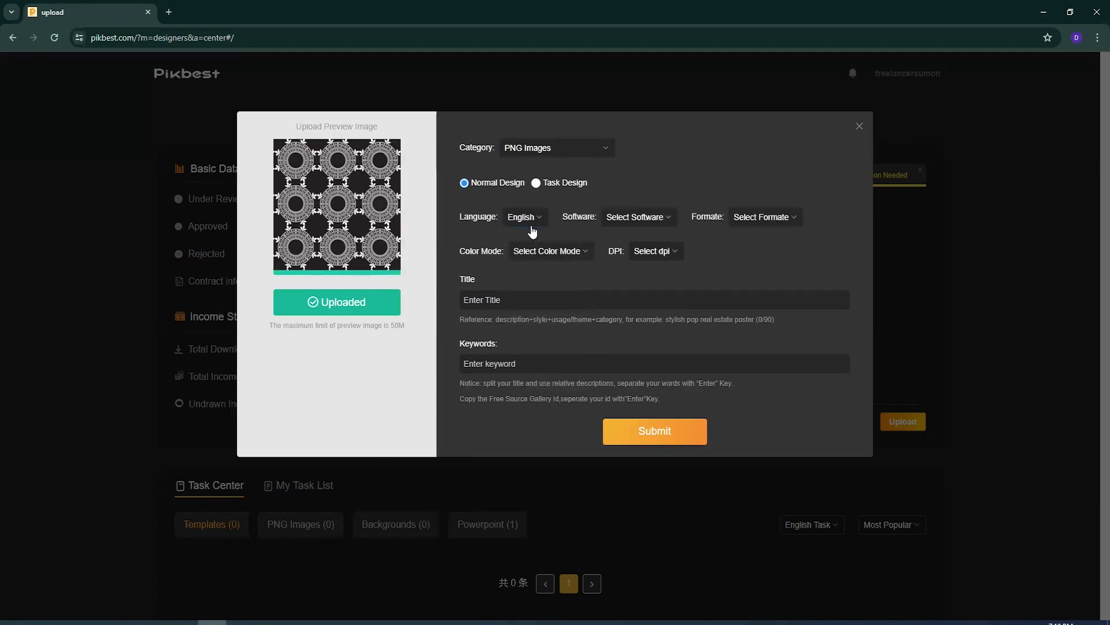
# - Set the software to Adobe Illustrator, format to eps, color mode to RGB, and DPI to 300dpi
pyautogui.click(652, 218)
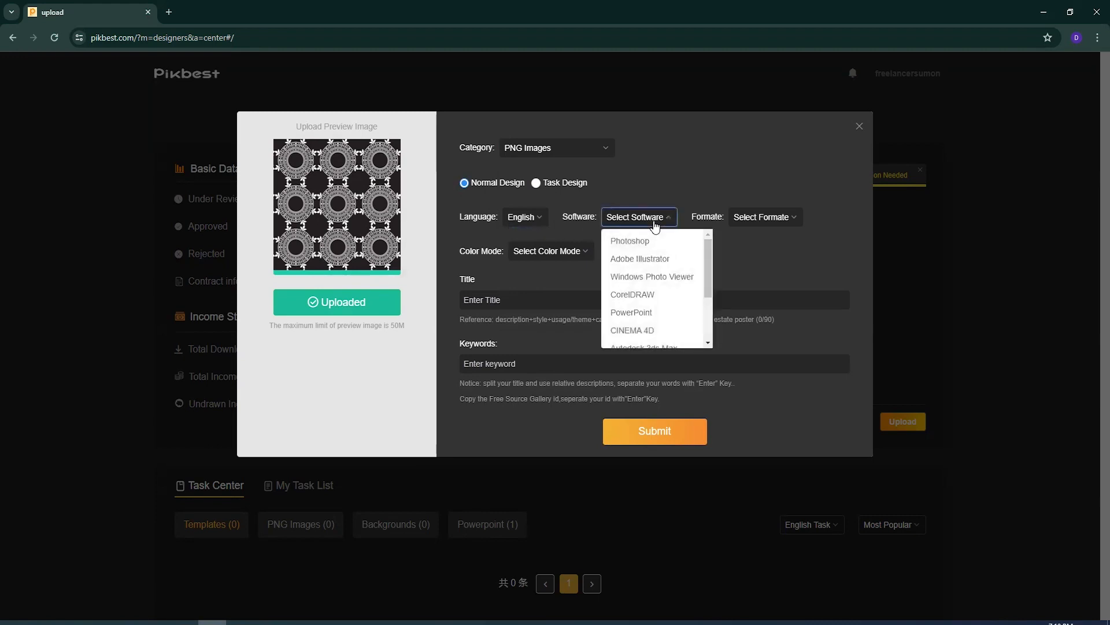
pyautogui.click(644, 262)
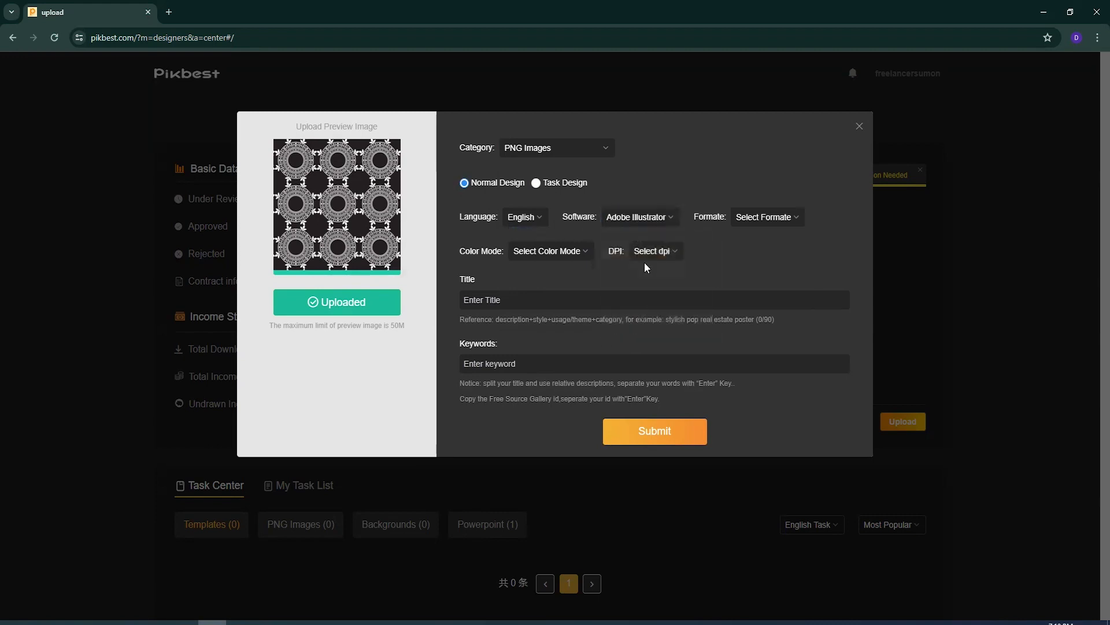
pyautogui.click(764, 218)
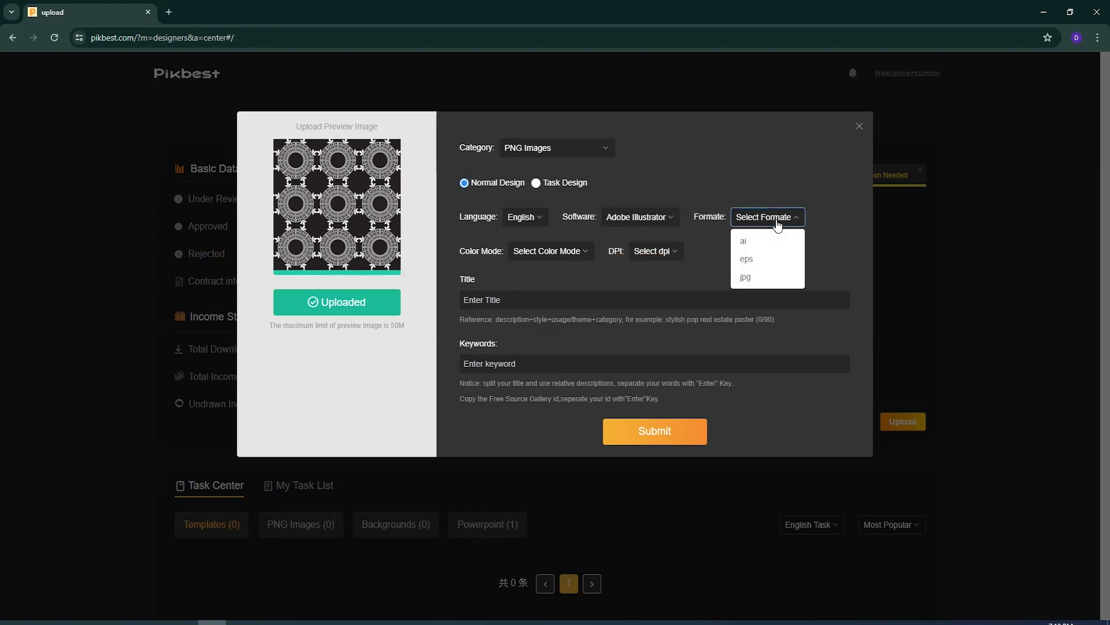
pyautogui.click(746, 259)
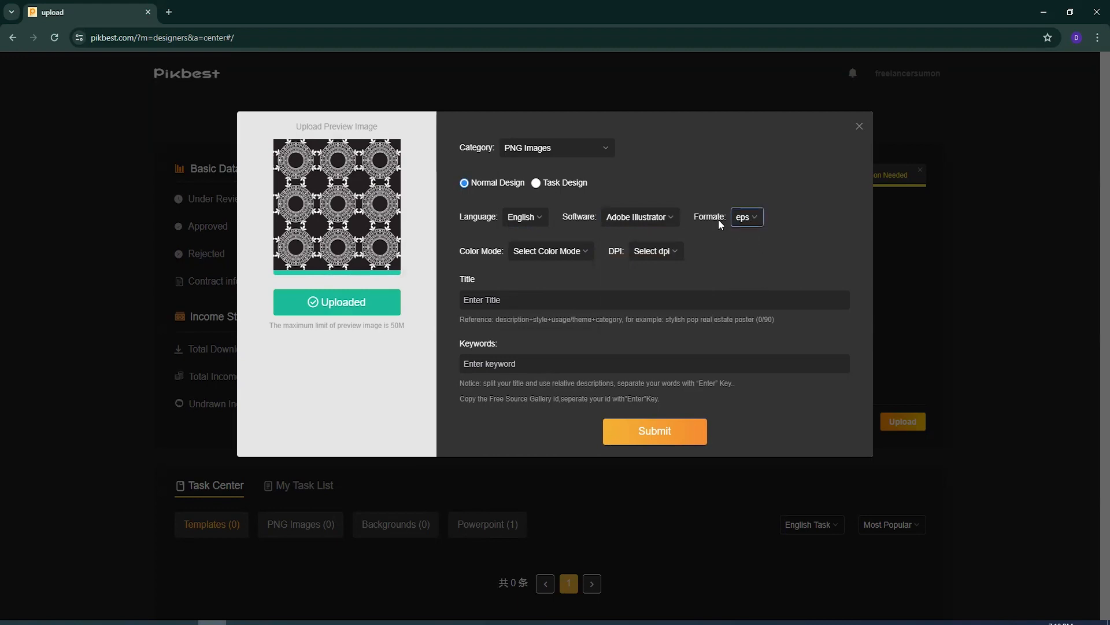
pyautogui.click(548, 252)
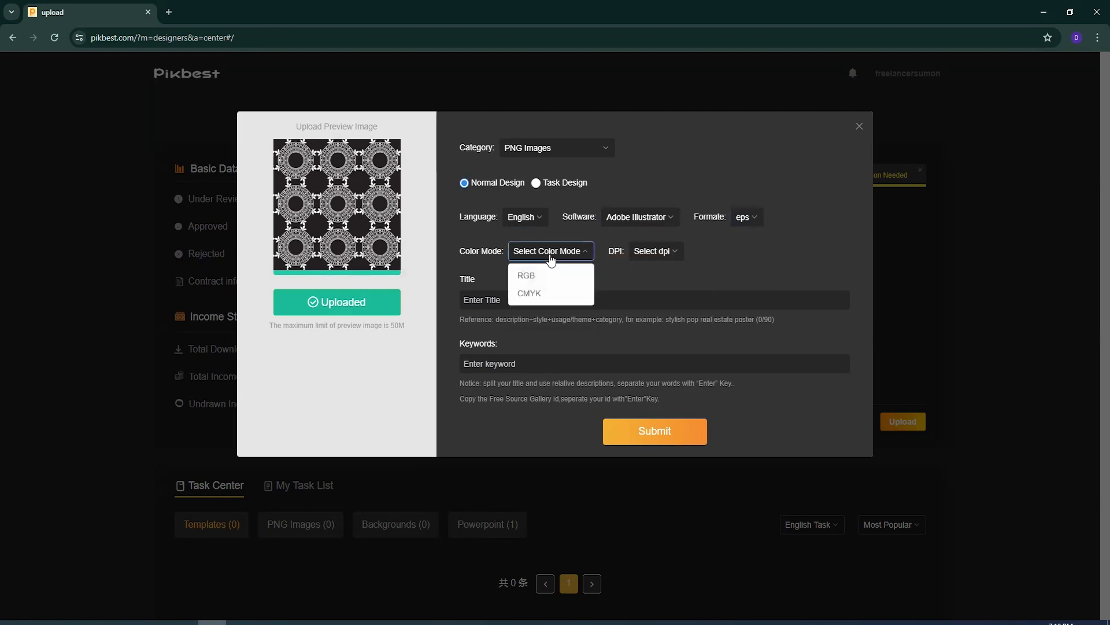
pyautogui.click(542, 281)
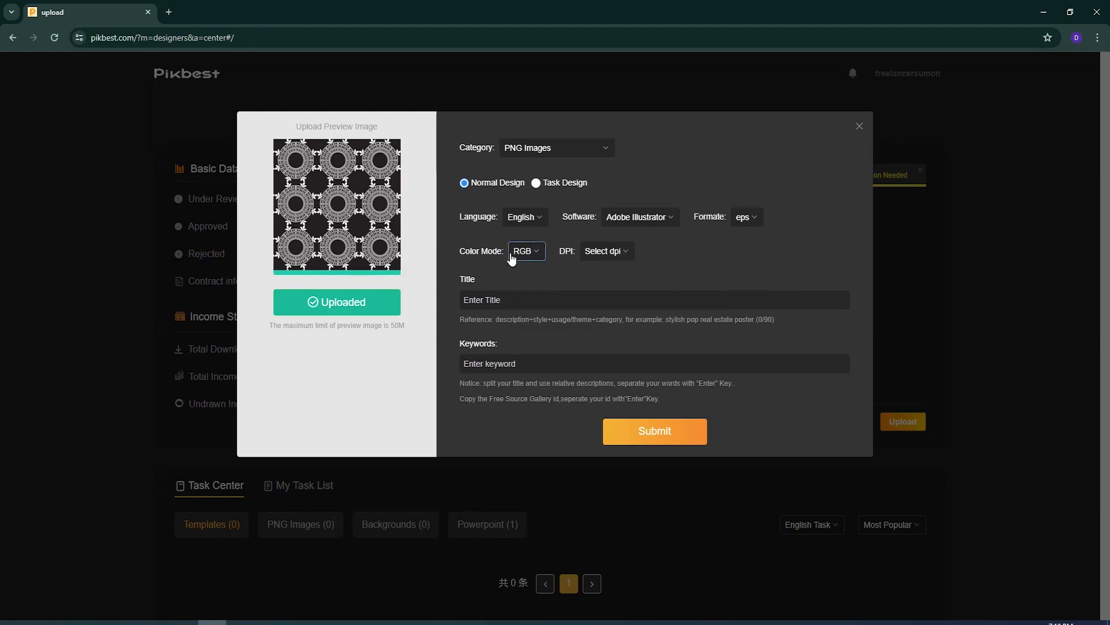
pyautogui.click(606, 252)
pyautogui.click(605, 312)
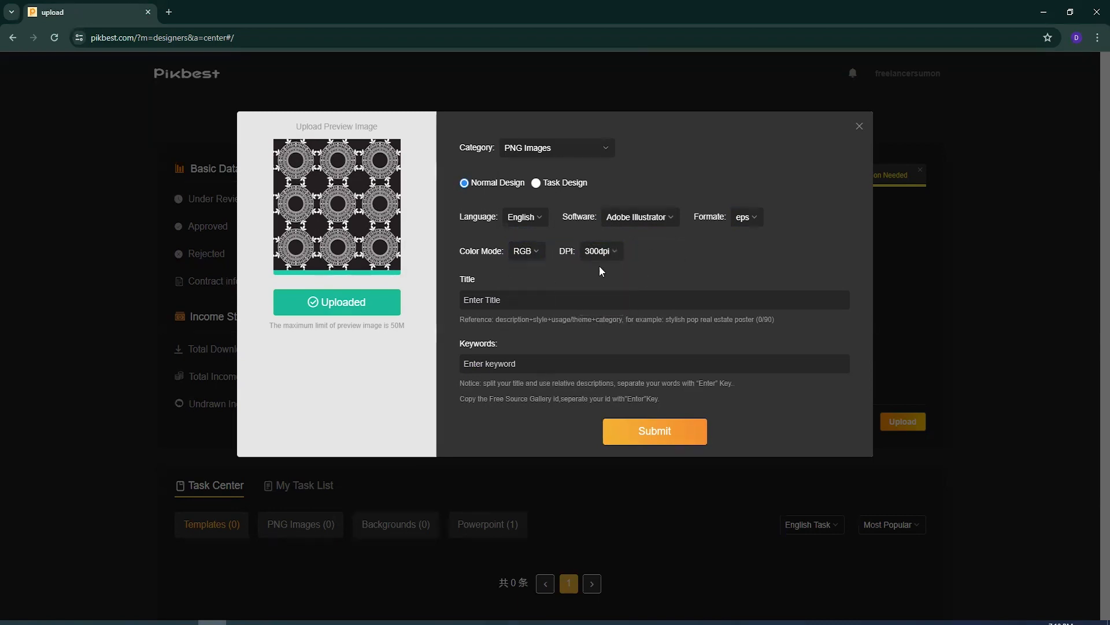
pyautogui.click(520, 301)
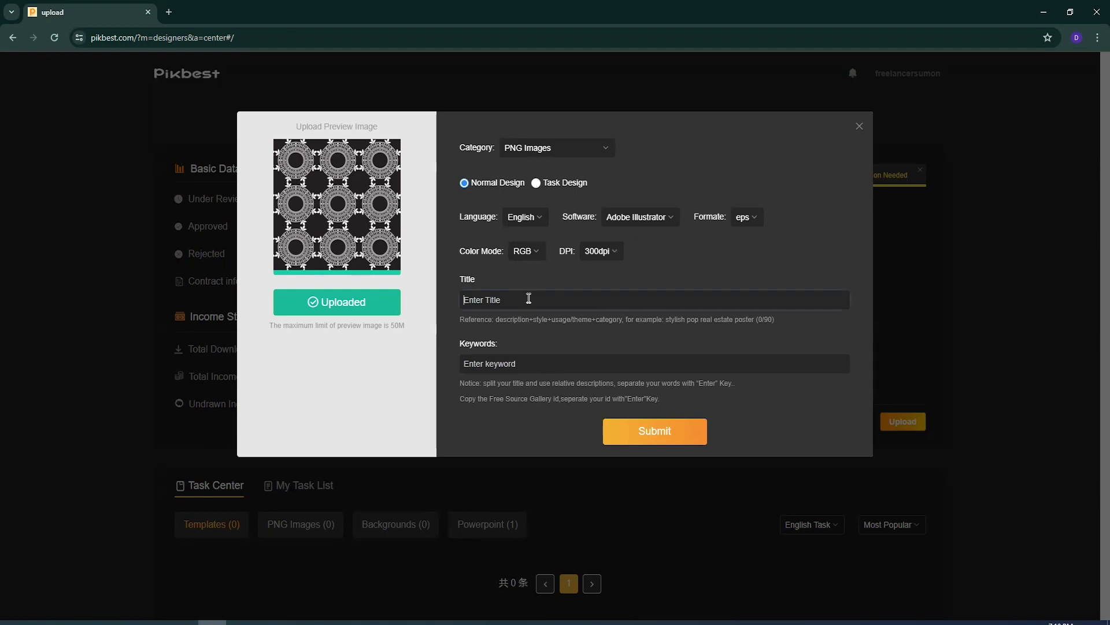
pyautogui.click(535, 364)
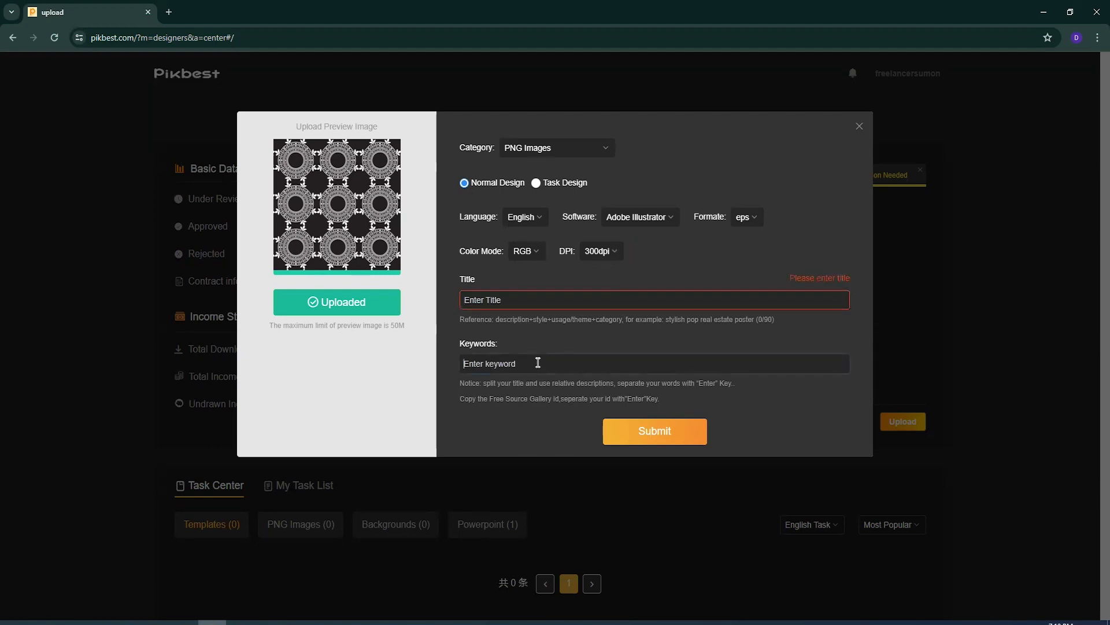
pyautogui.click(492, 299)
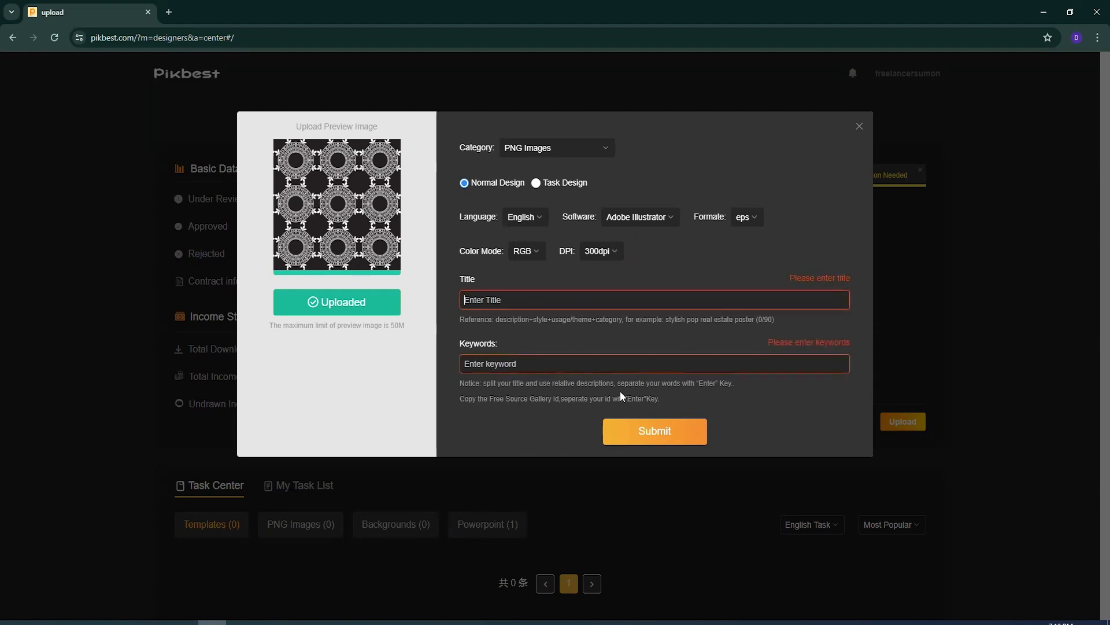
# - Search Google for mykeyworder in a new browser tab and open the MyKeyworder website
pyautogui.click(169, 12)
pyautogui.click(198, 39)
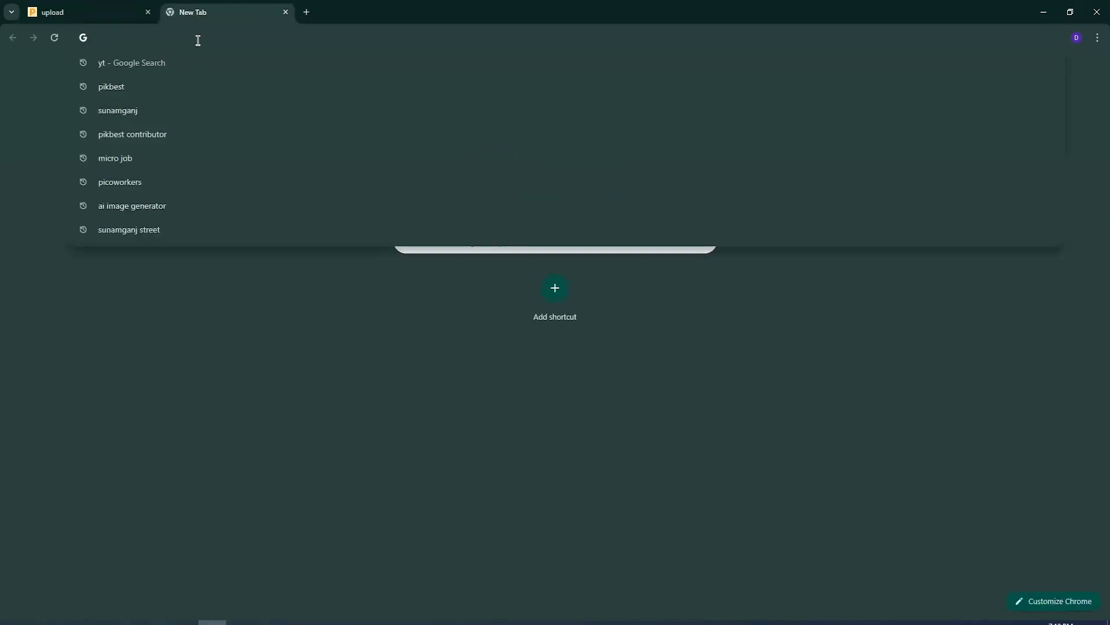
pyautogui.write('mykey')
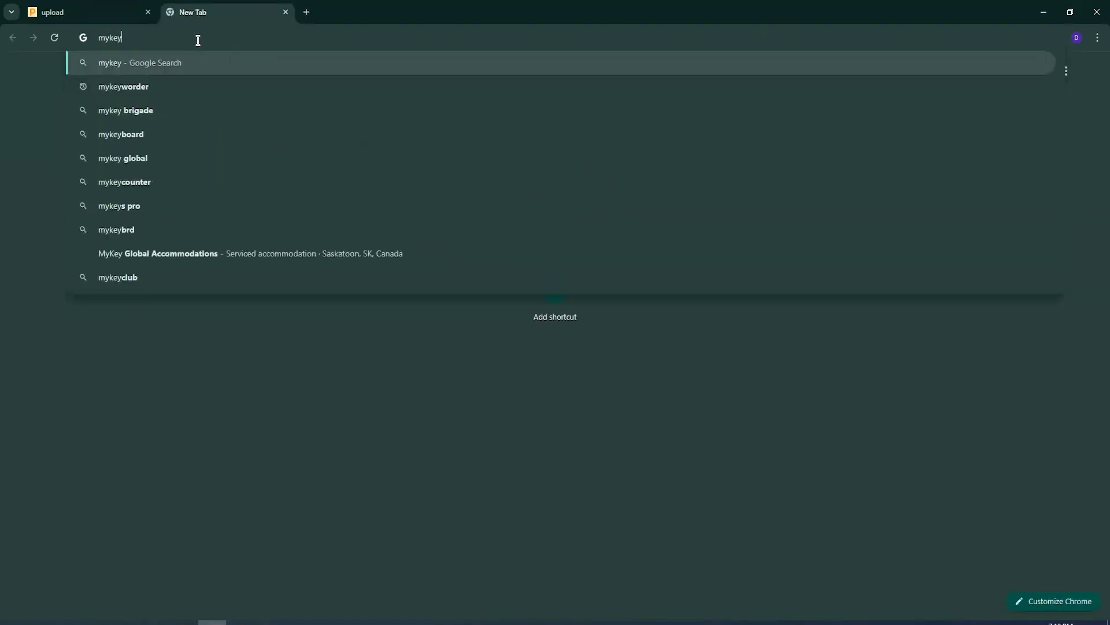
pyautogui.press('Down')
pyautogui.press('Return')
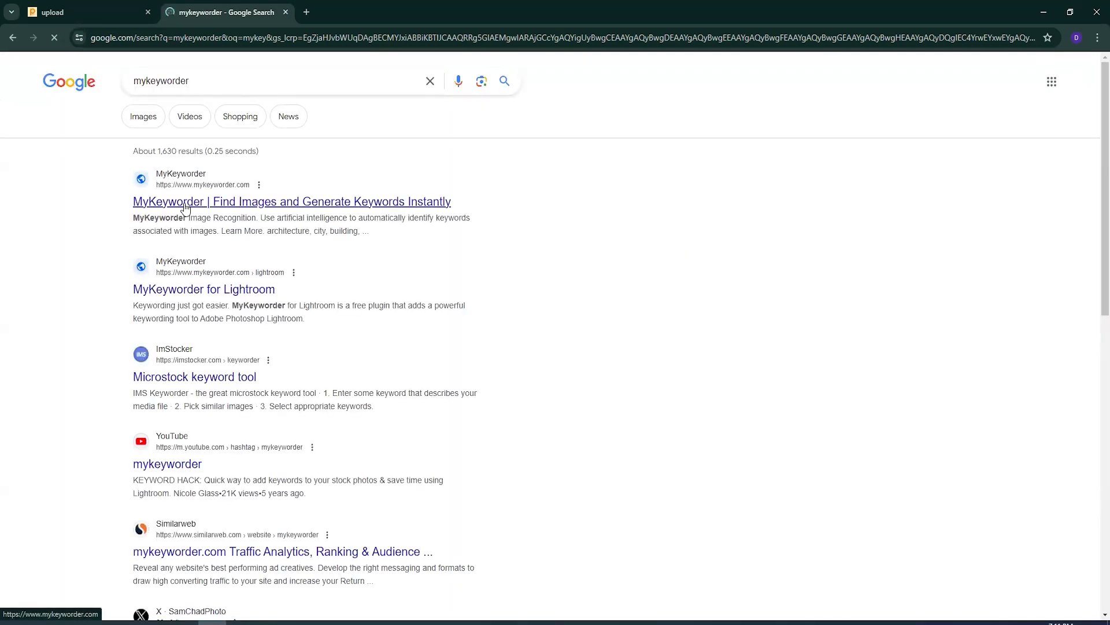
pyautogui.click(185, 201)
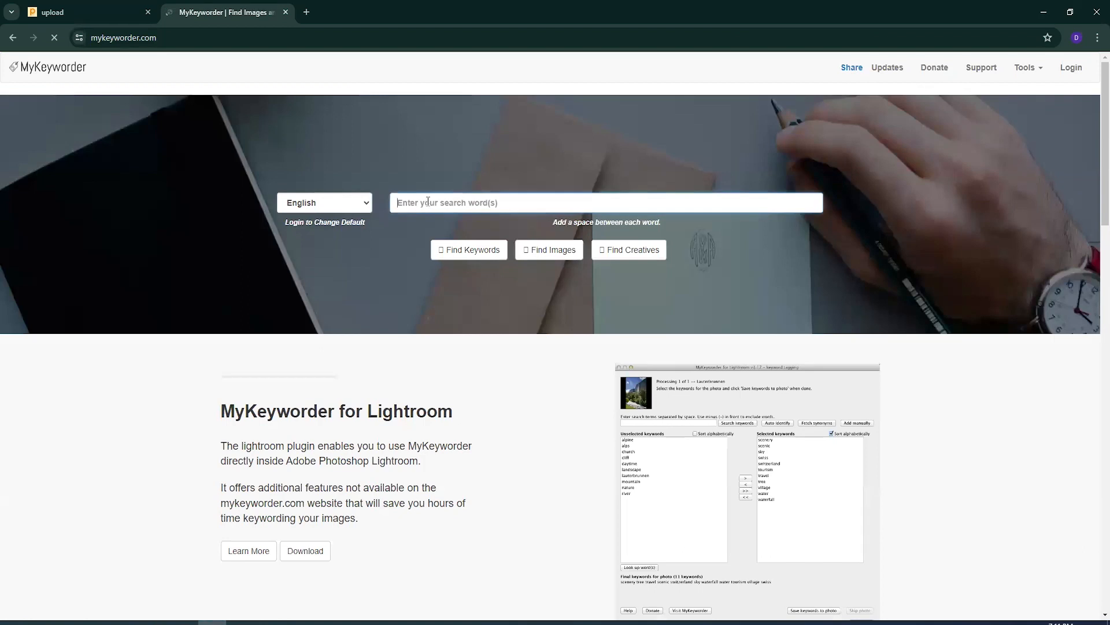
# - Search MyKeyworder for keywords matching "pattern design"
pyautogui.write('pattern')
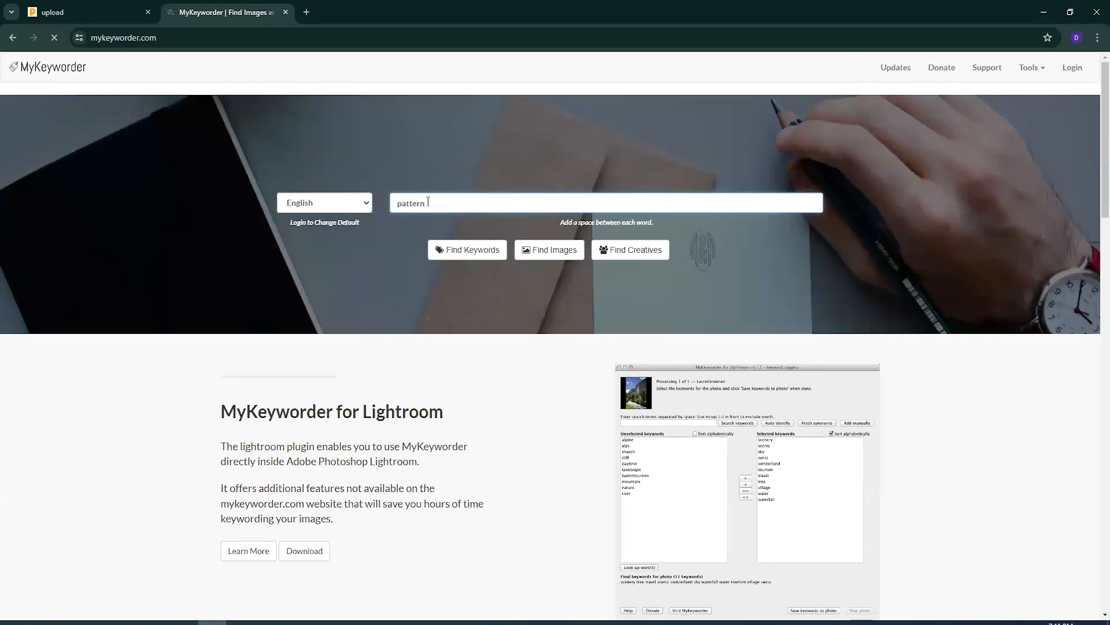
pyautogui.write(' desi')
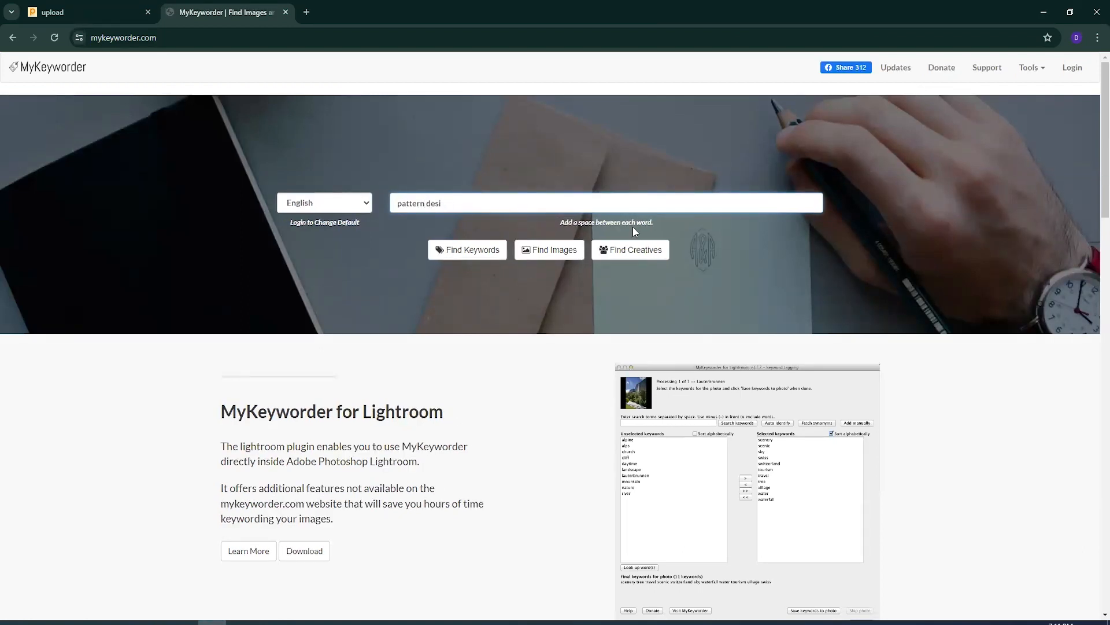
pyautogui.write('ugn')
pyautogui.click(457, 249)
# - Copy the phrase "pattern design" and open Ahrefs' Free AI Title Generator from a Google search for "ai title generator" in a new tab
pyautogui.moveTo(461, 202); pyautogui.dragTo(318, 208)
pyautogui.hotkey('ctrl', 'c')
pyautogui.click(307, 12)
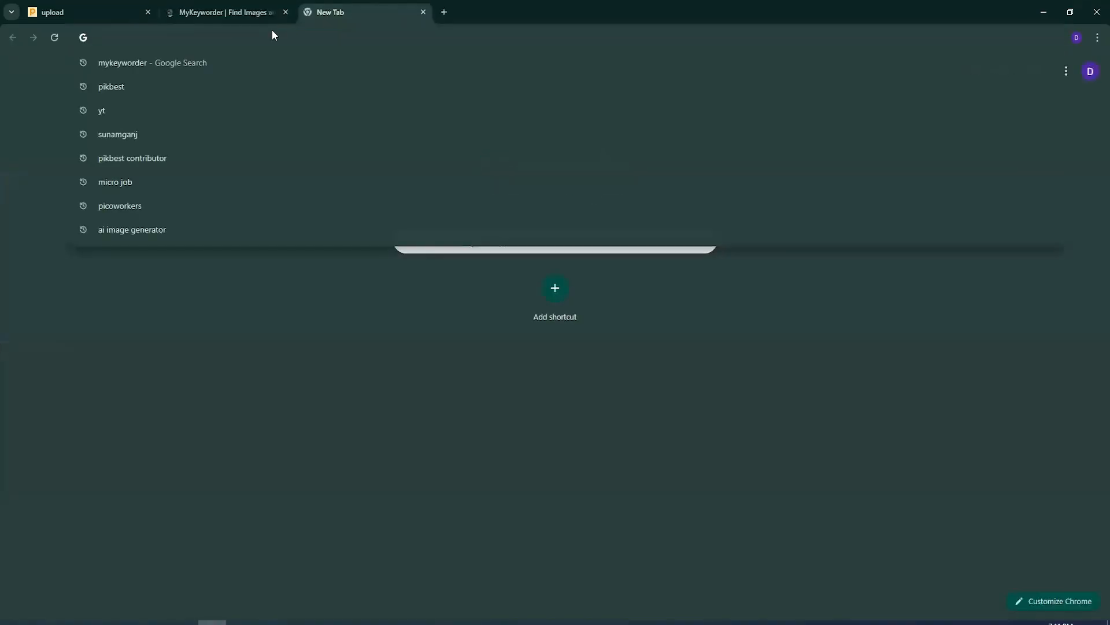
pyautogui.write('ai ntitle')
pyautogui.press('Down')
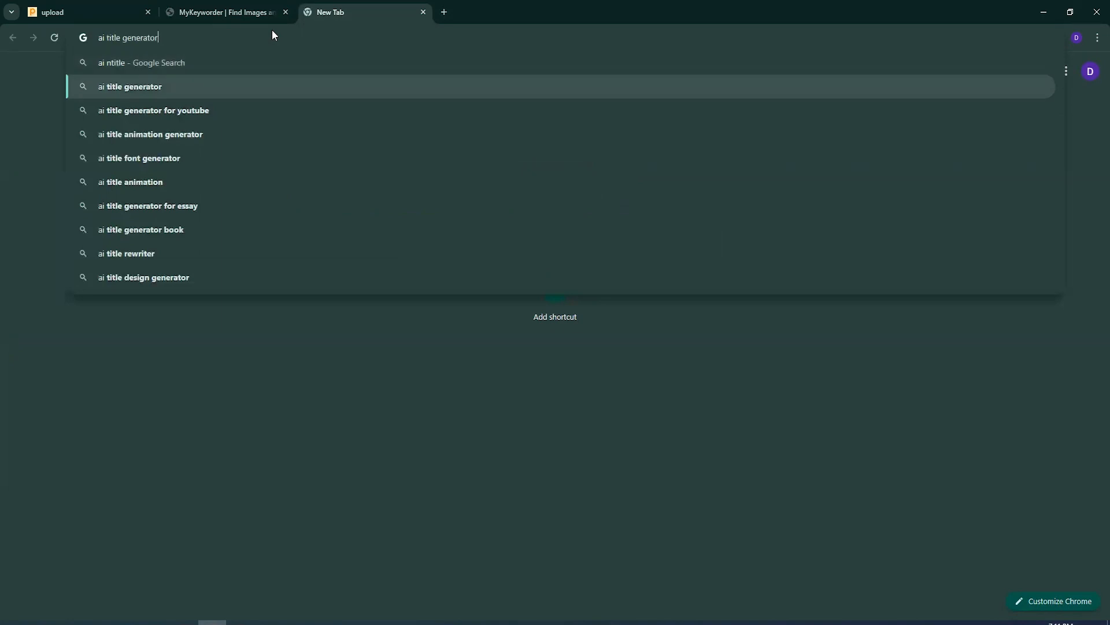
pyautogui.press('Return')
pyautogui.scroll(-3, 210, 354)
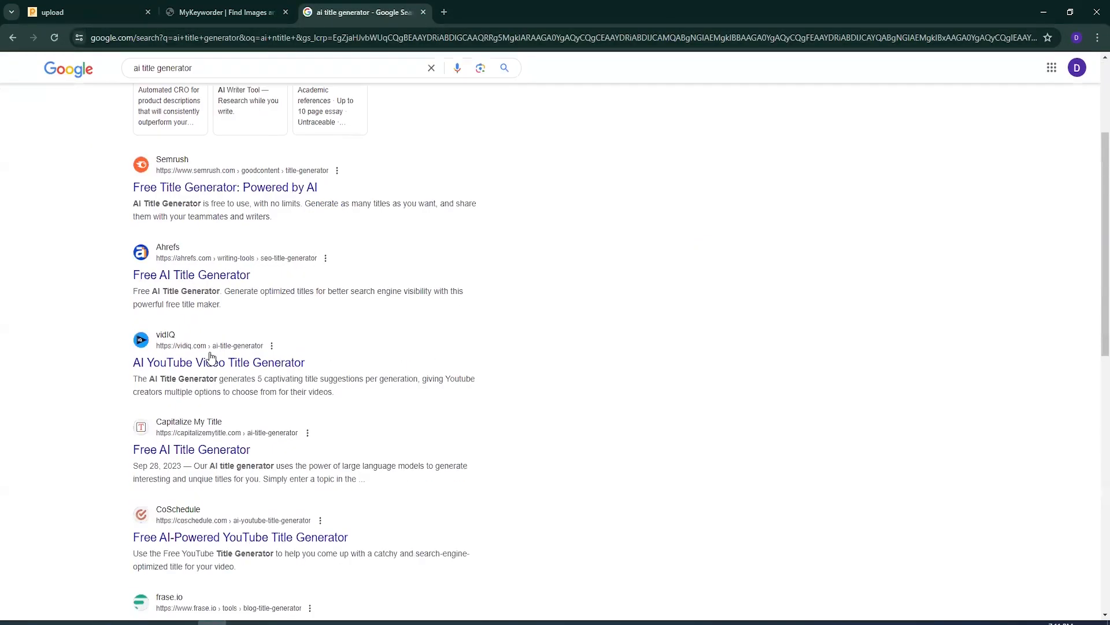
pyautogui.click(202, 277)
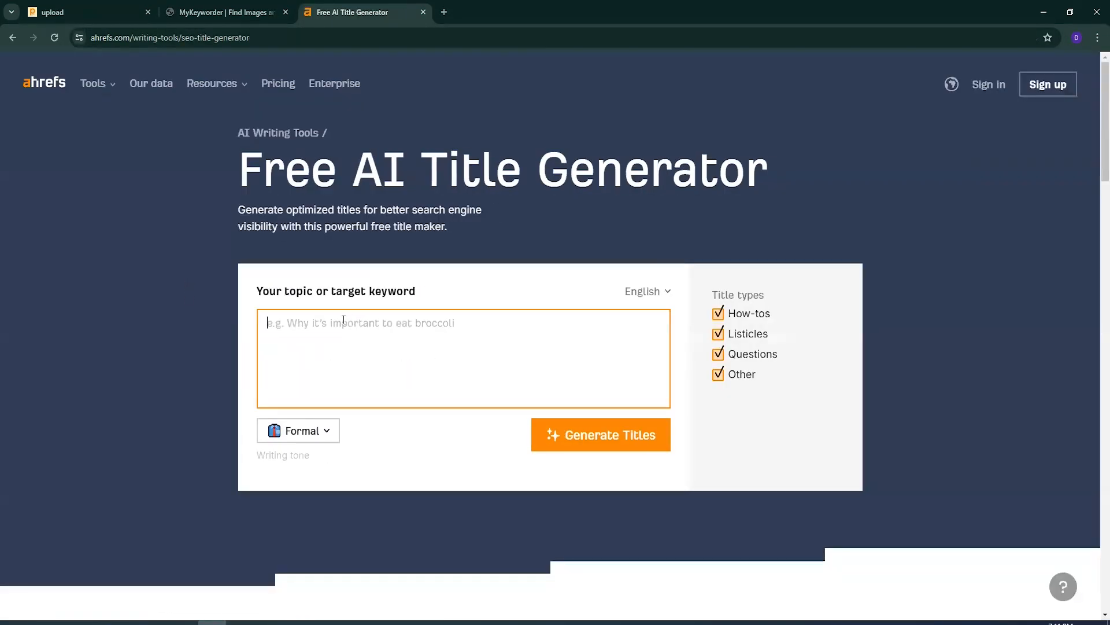
# - Generate titles for the topic "pattern design" with the Professional writing tone
pyautogui.hotkey('ctrl', 'v')
pyautogui.click(298, 430)
pyautogui.click(315, 538)
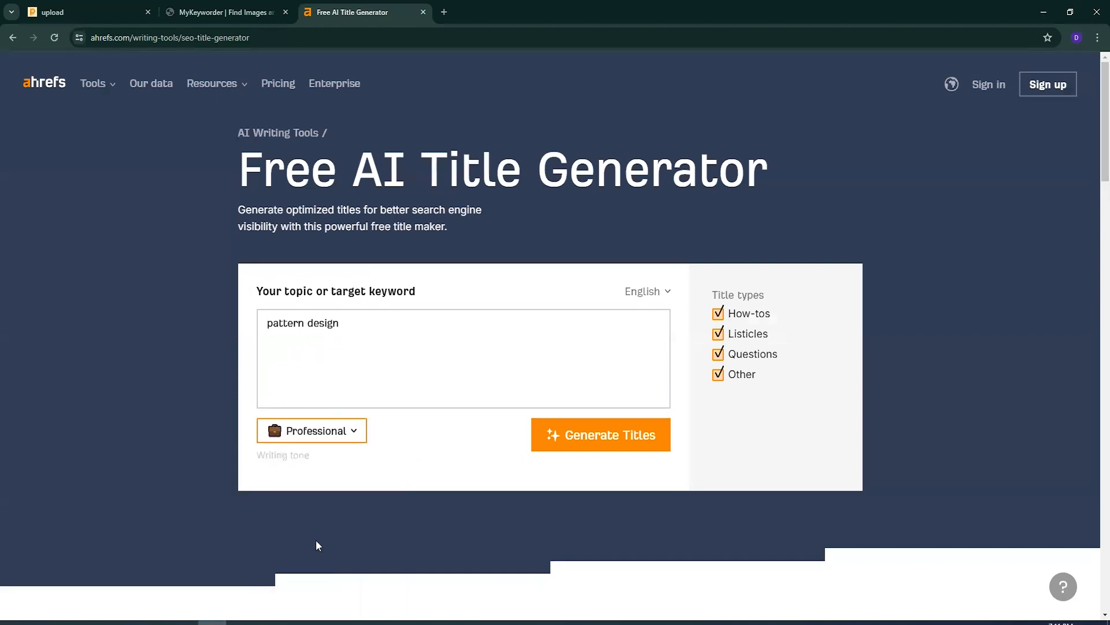
pyautogui.click(579, 435)
pyautogui.scroll(-1, 365, 396)
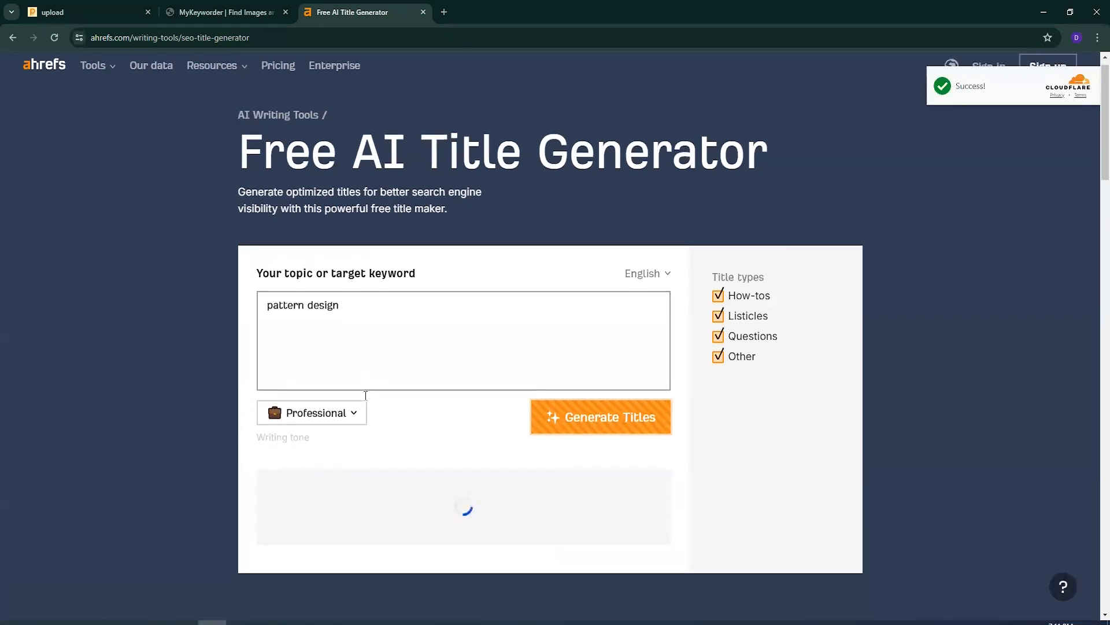
# - Export the selected pattern design keywords in MyKeyworder and copy the exported list to the clipboard
pyautogui.click(226, 12)
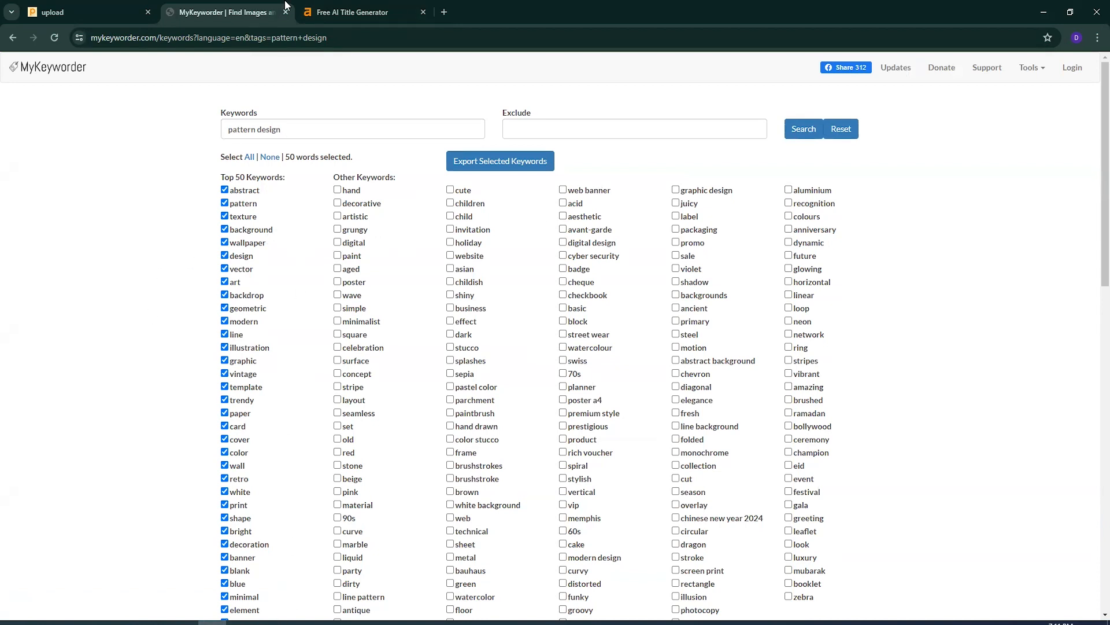
pyautogui.click(55, 6)
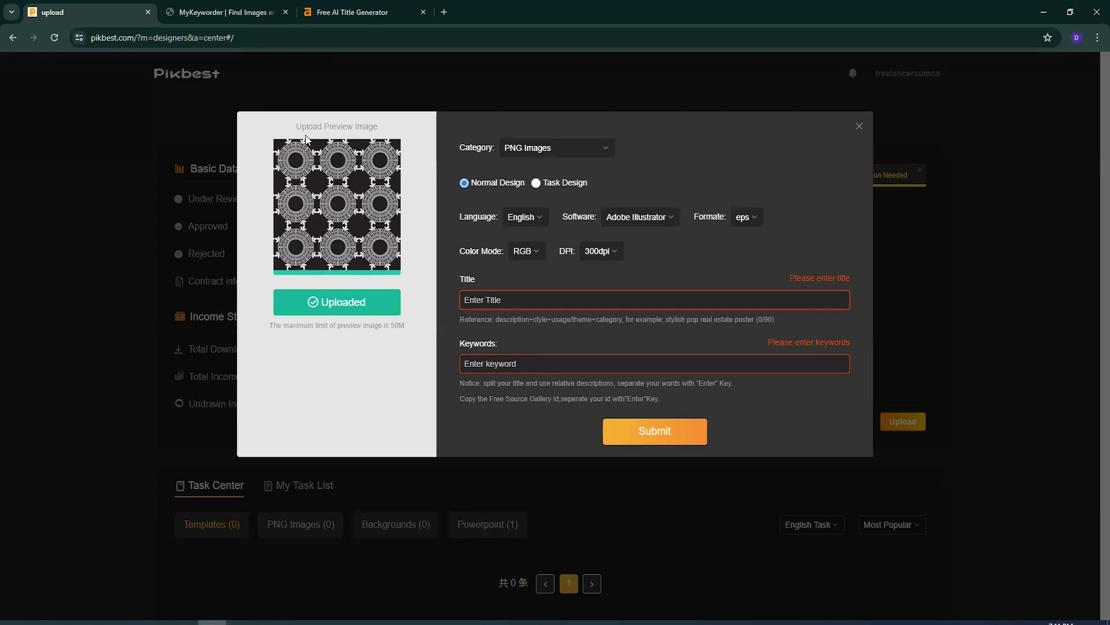
pyautogui.click(225, 12)
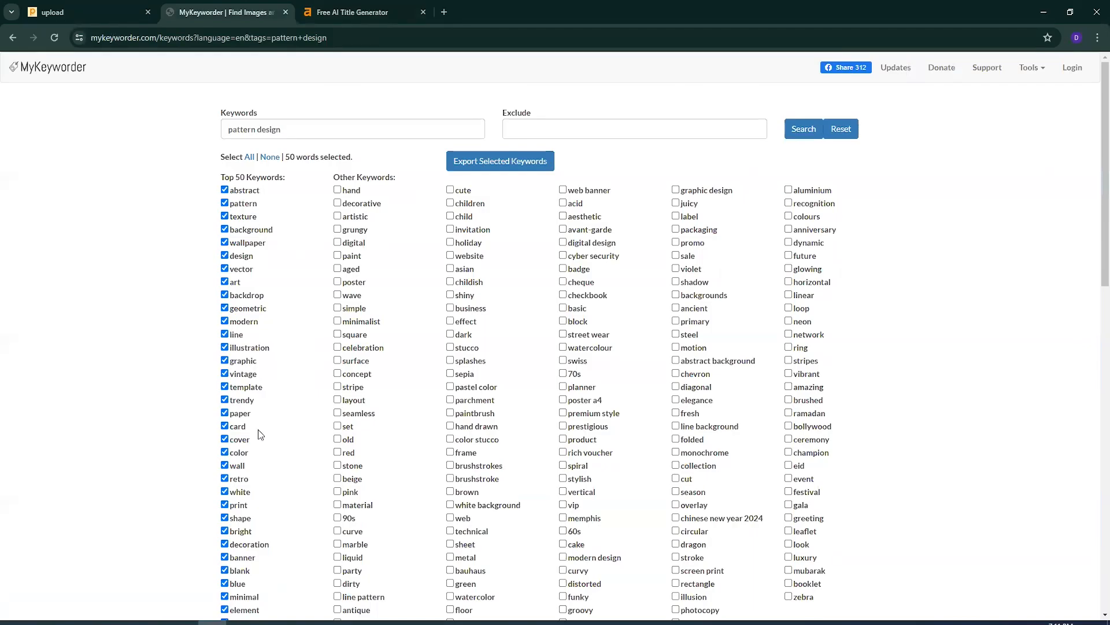
pyautogui.click(502, 160)
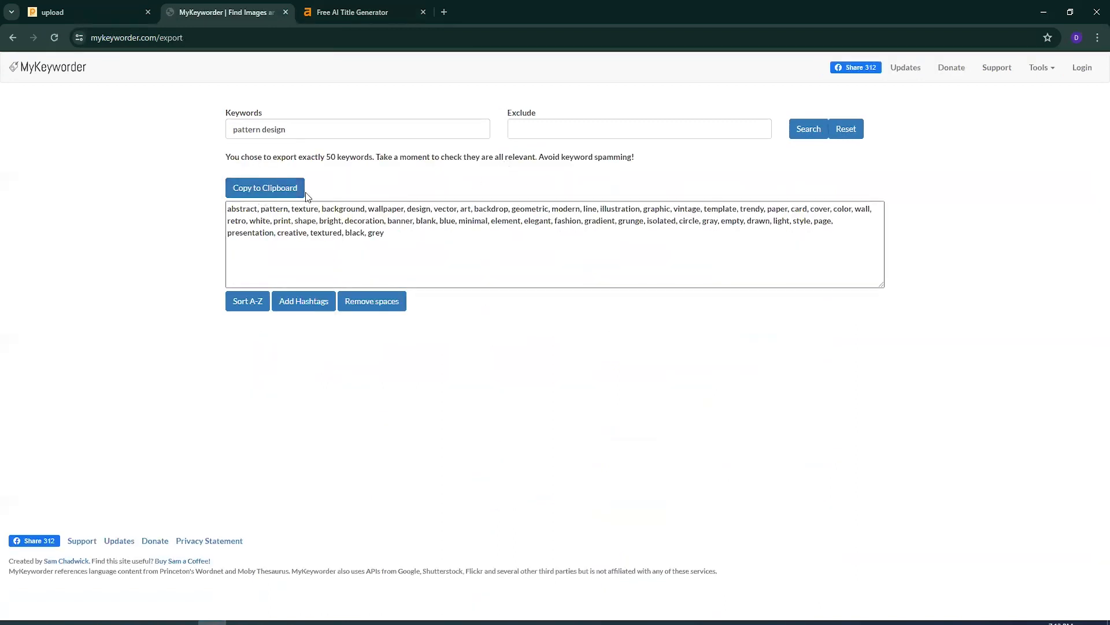
pyautogui.click(251, 189)
# - Paste the copied keyword list into the Pikbest upload's keywords and add the words as tags
pyautogui.click(104, 5)
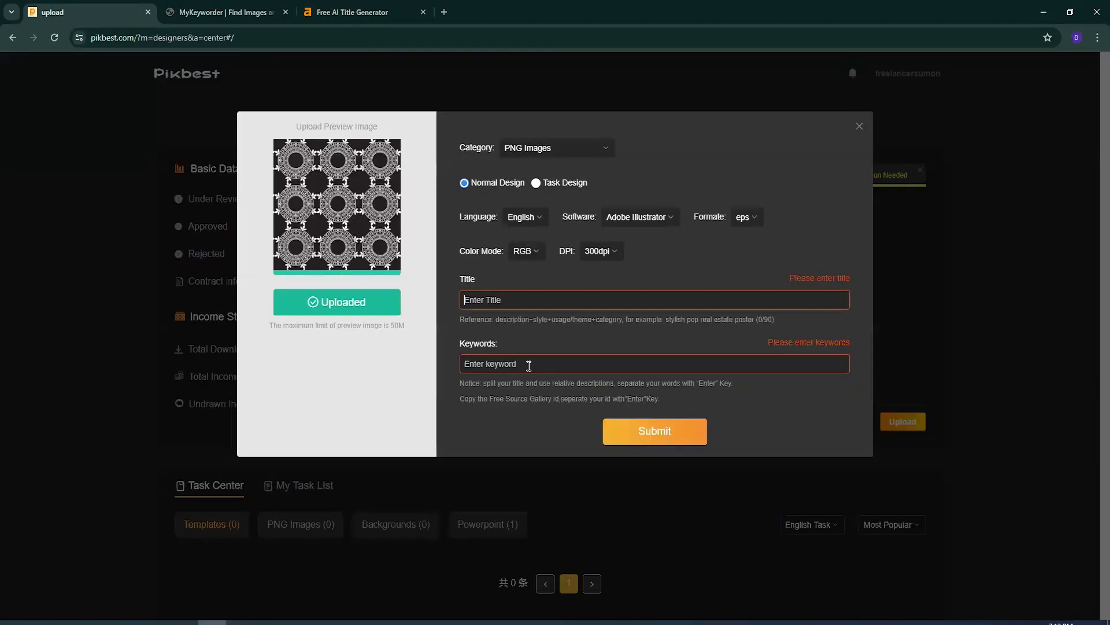
pyautogui.click(566, 364)
pyautogui.hotkey('ctrl', 'v')
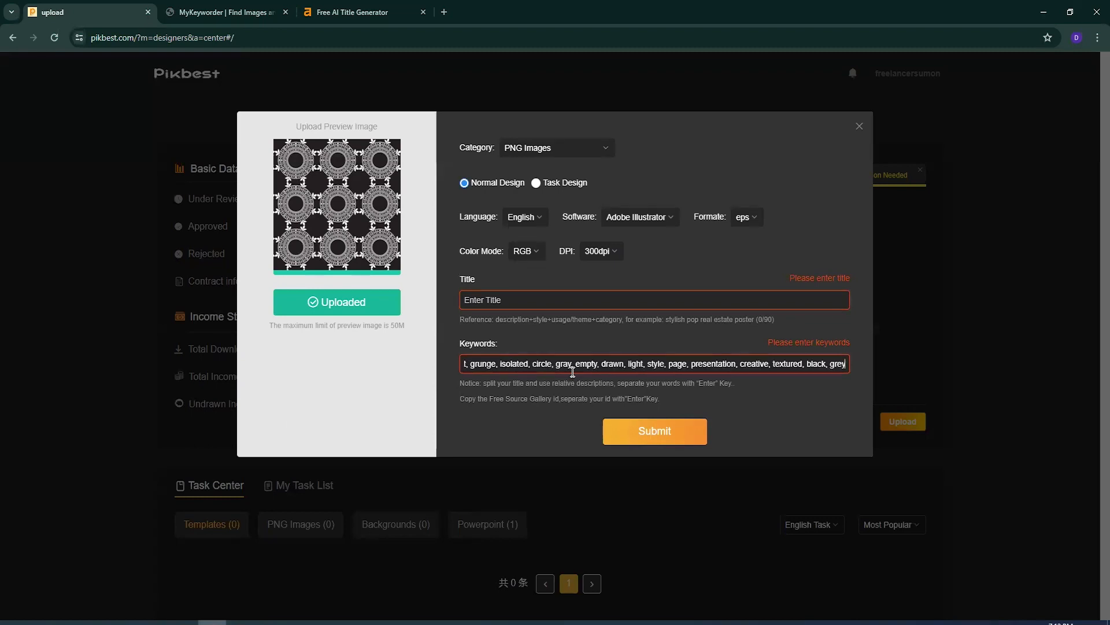
pyautogui.press('Return')
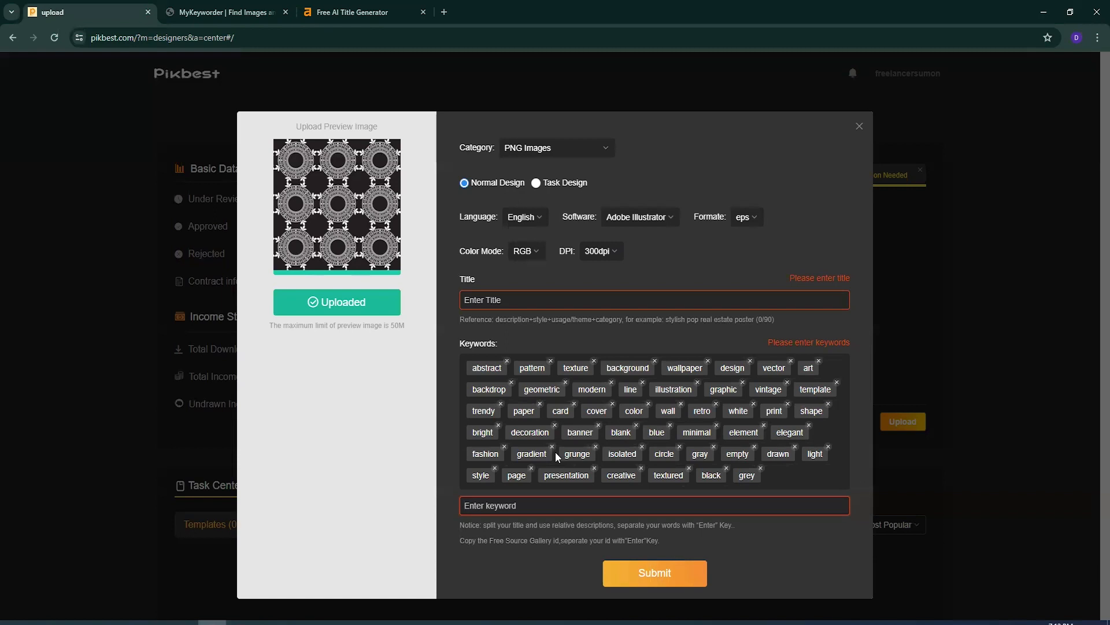
# - Set the Pikbest title to the generated "Mastering Pattern Design Techniques" and submit the upload
pyautogui.click(504, 296)
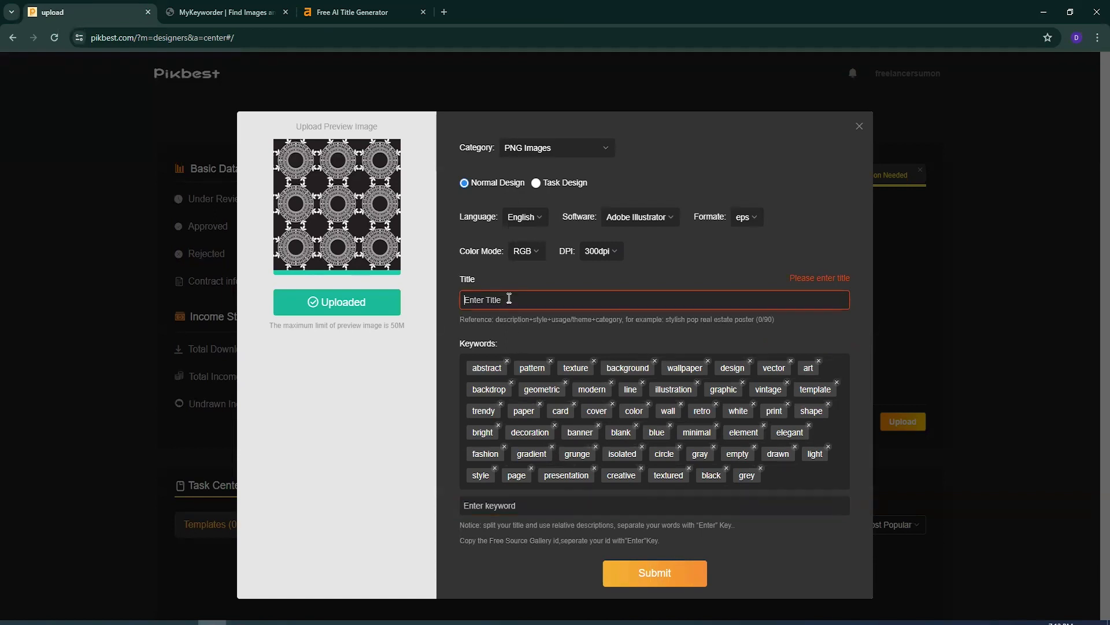
pyautogui.click(352, 12)
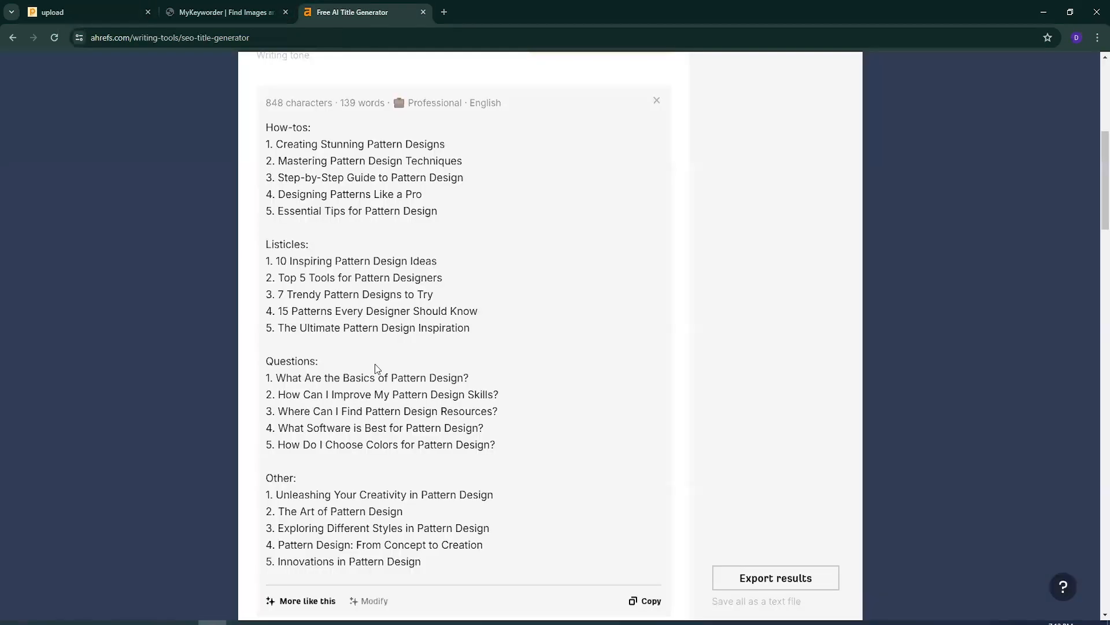
pyautogui.scroll(2, 376, 367)
pyautogui.moveTo(463, 279); pyautogui.dragTo(279, 282)
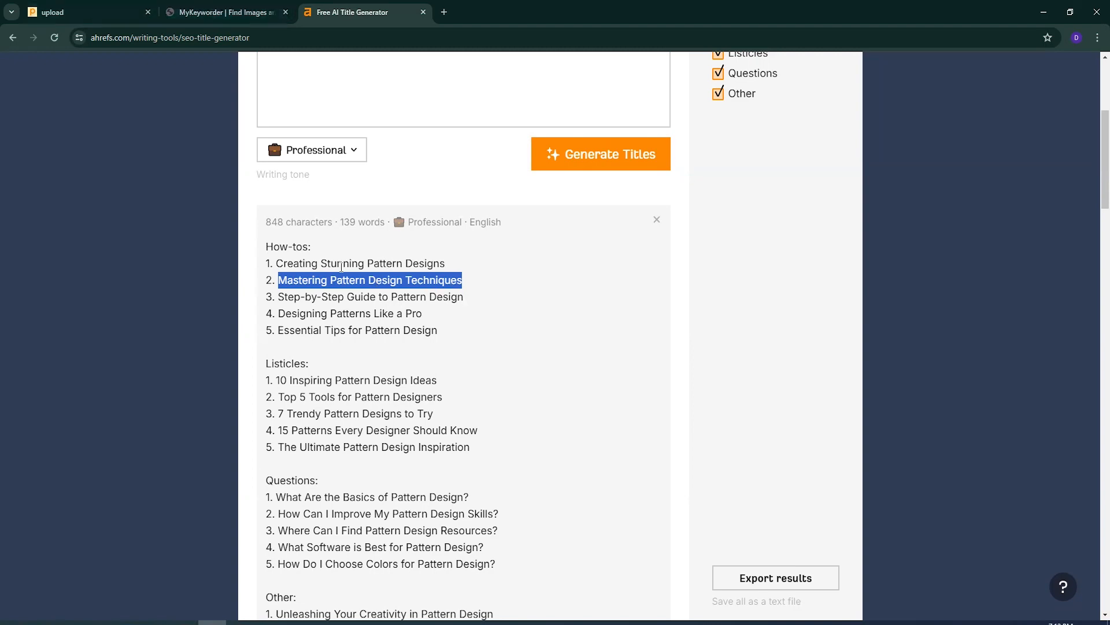
pyautogui.click(59, 10)
pyautogui.click(512, 301)
pyautogui.hotkey('ctrl', 'v')
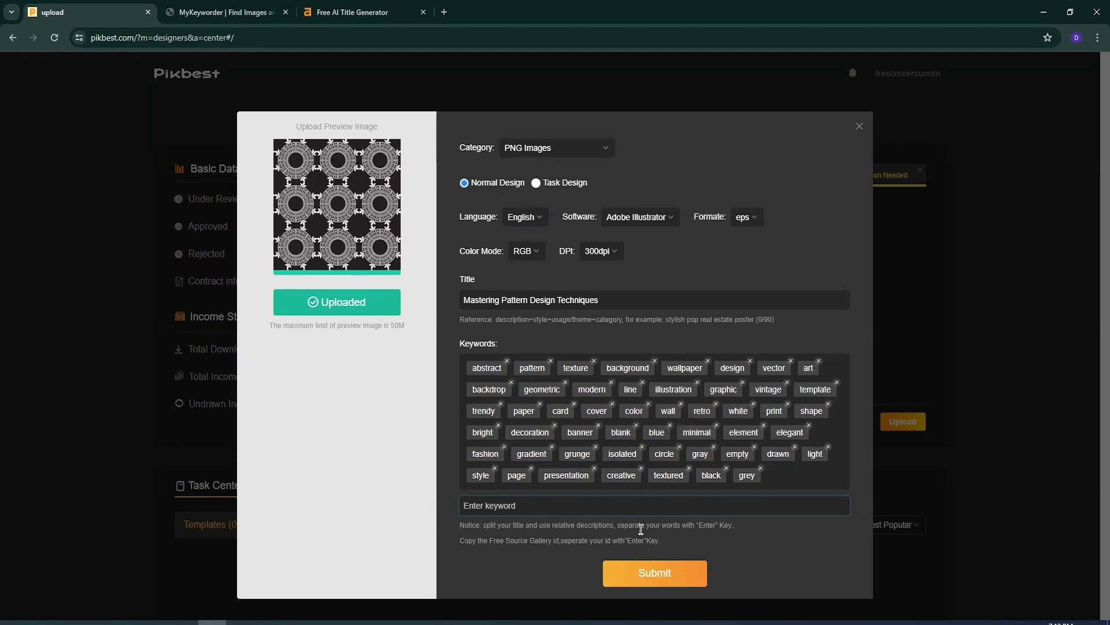
pyautogui.click(663, 574)
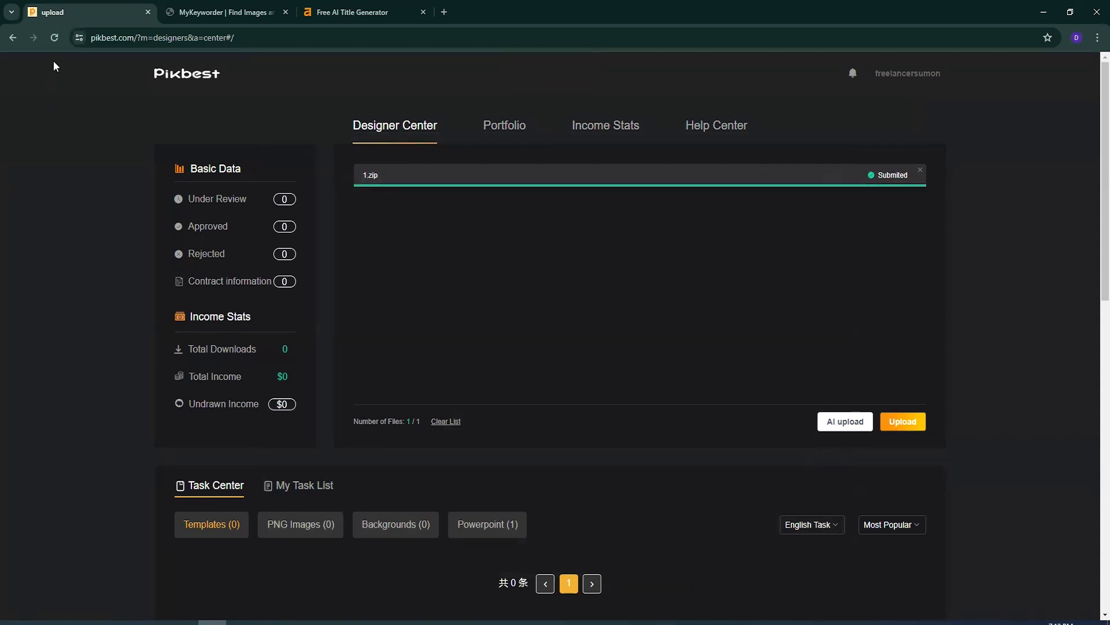
# - Close the title generator and MyKeyworder tabs and reload the Pikbest designer page
pyautogui.click(271, 14)
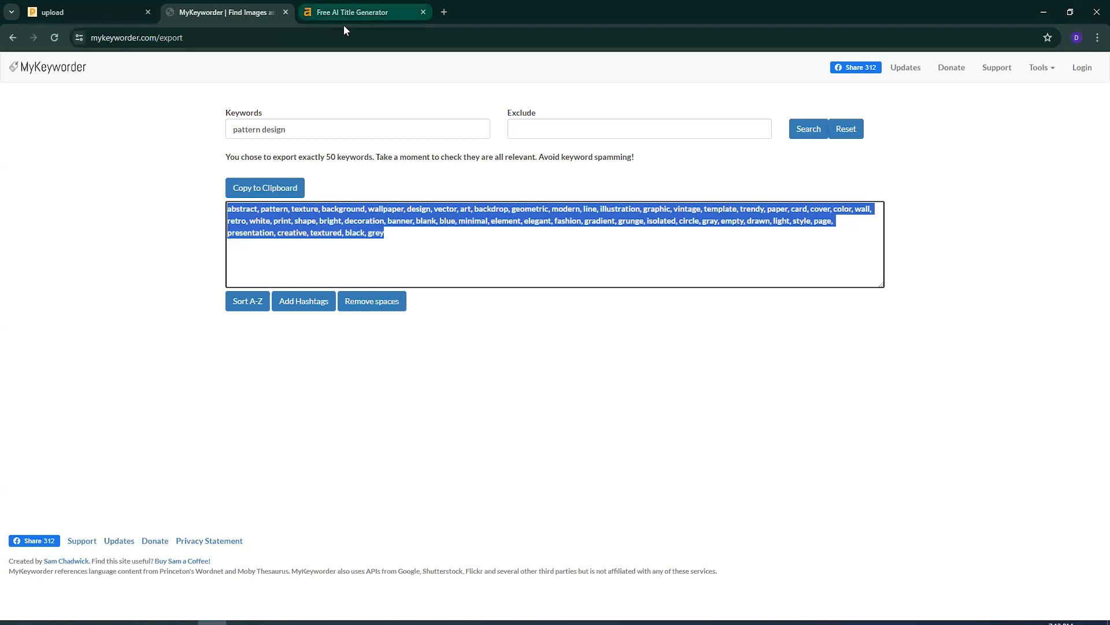
pyautogui.click(423, 13)
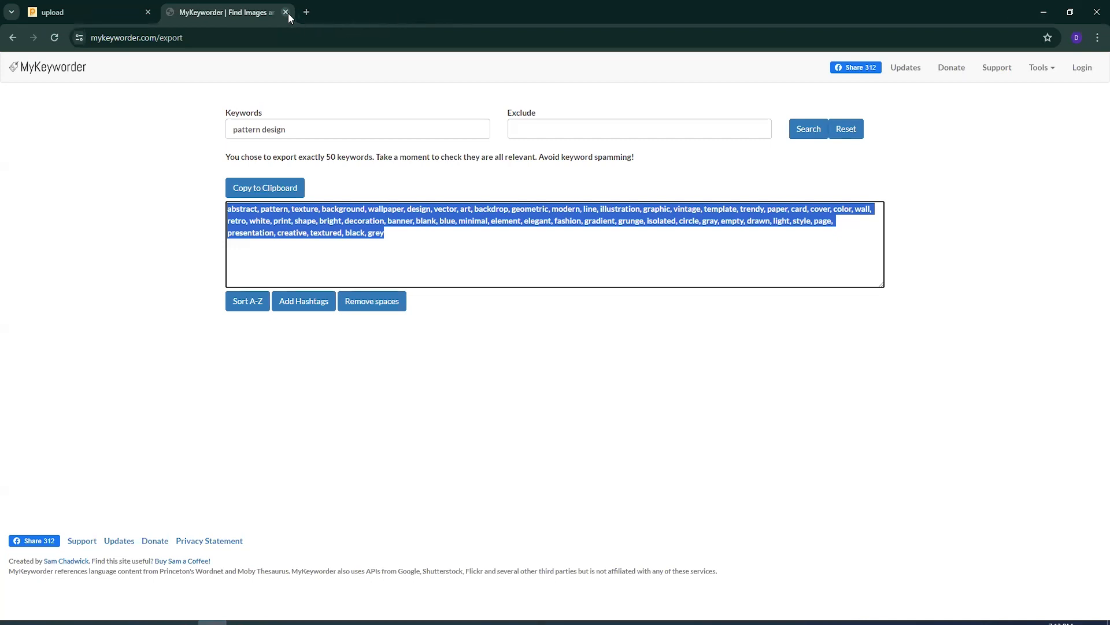
pyautogui.click(286, 12)
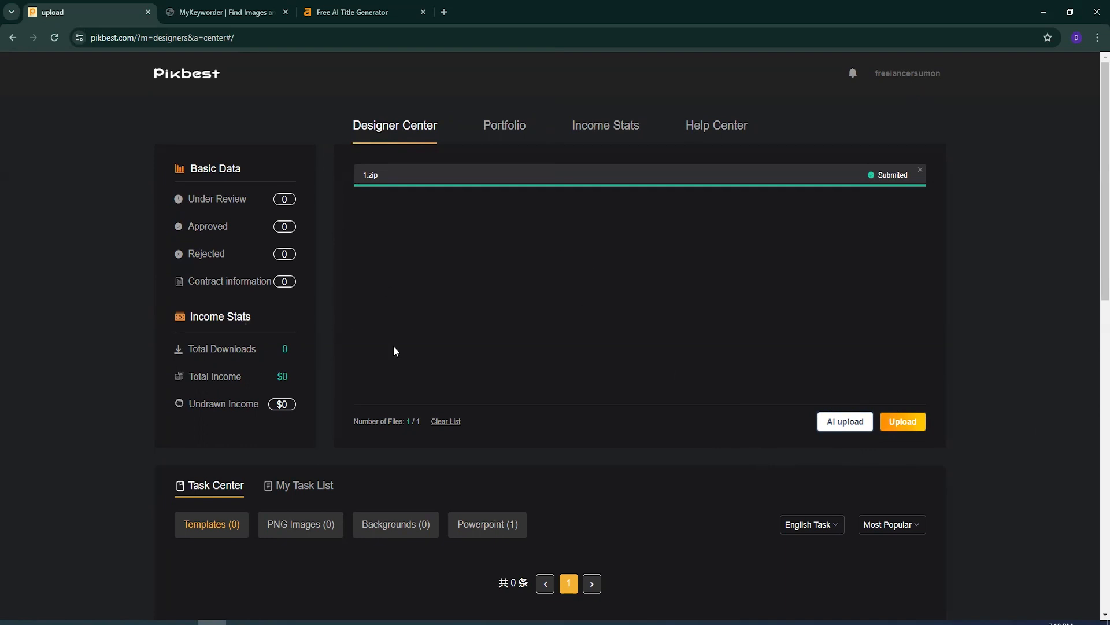
pyautogui.click(54, 38)
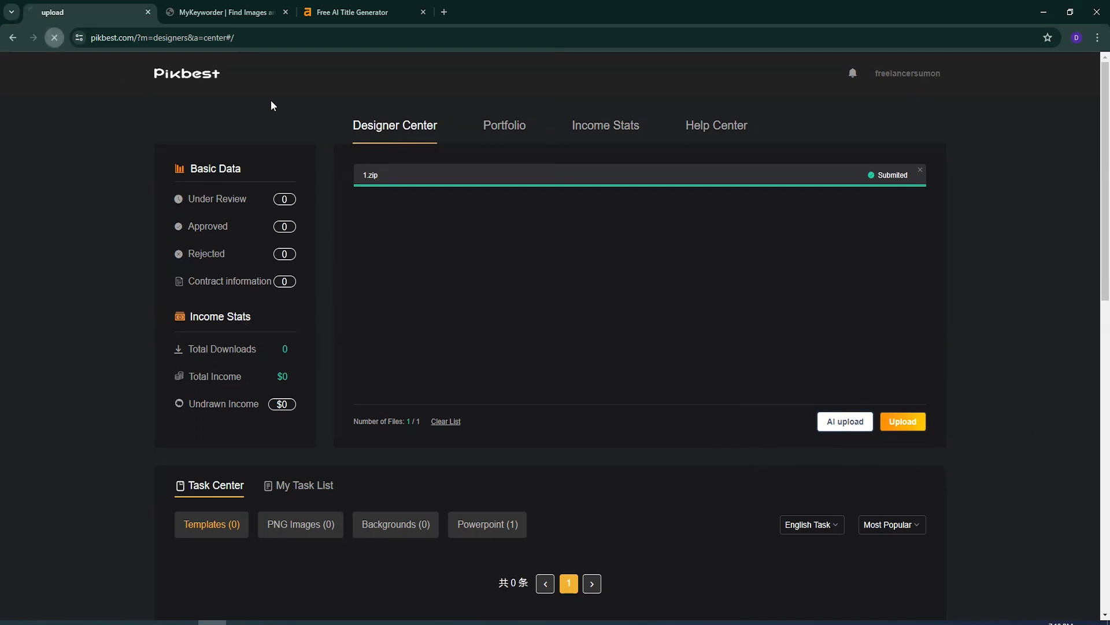